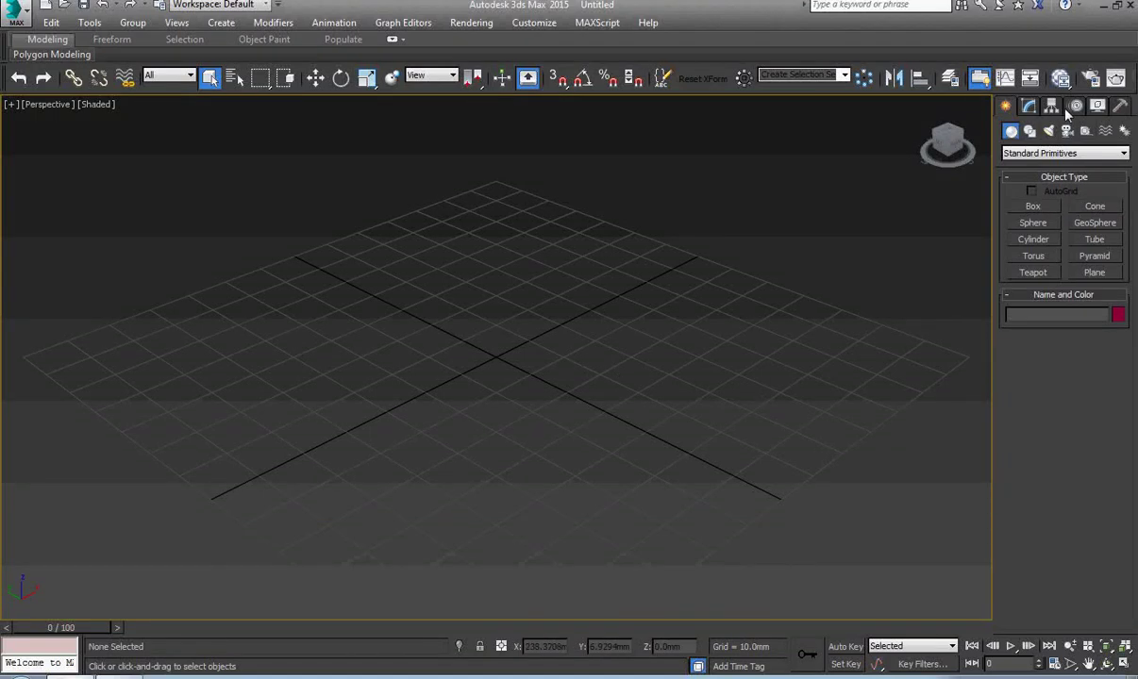
- Create a 'MAX Text' spline text object in the viewport and orbit to face it
click(1030, 132)
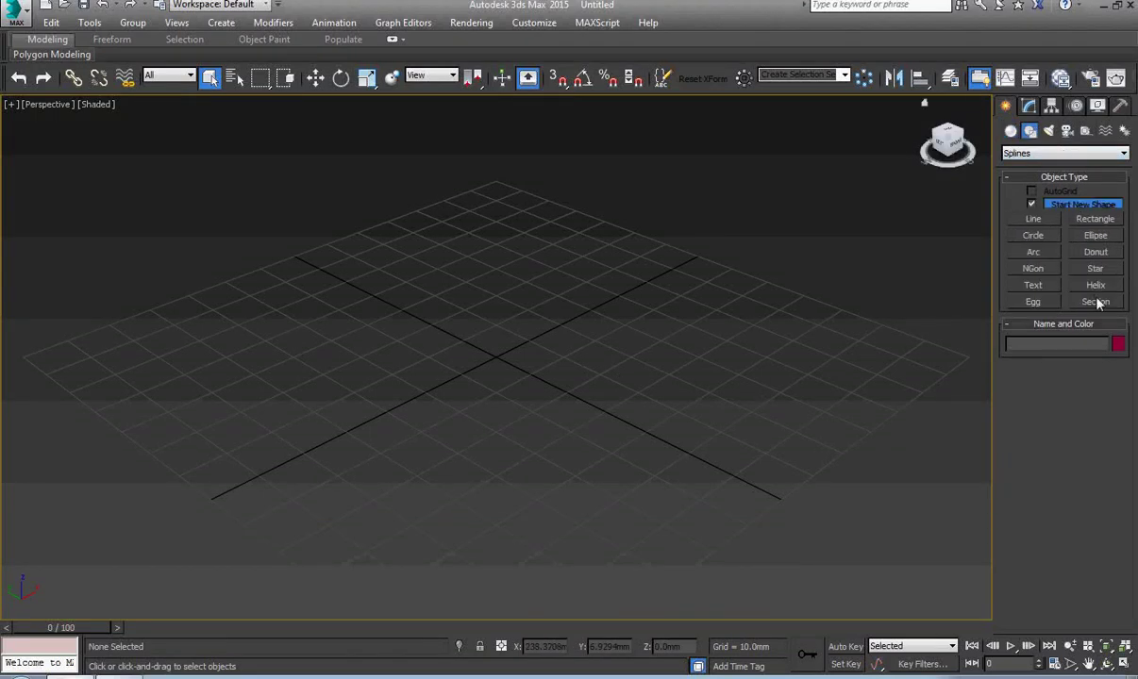
click(1035, 286)
click(391, 415)
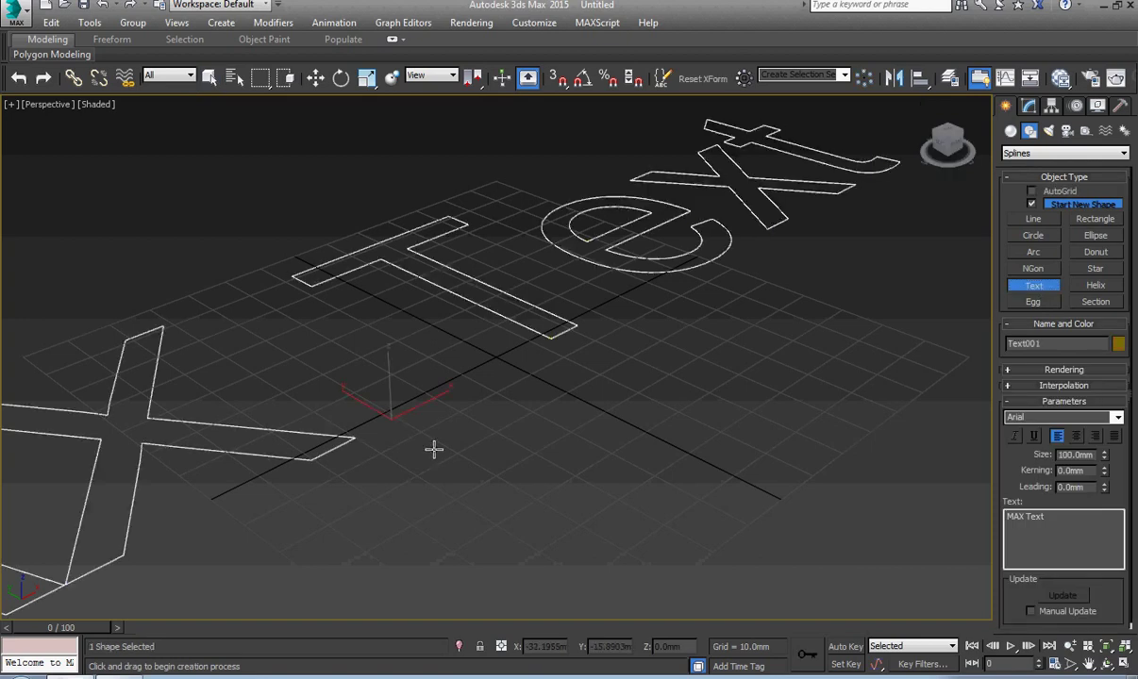
right_click(470, 455)
alt+middle_drag(504, 447, 442, 464)
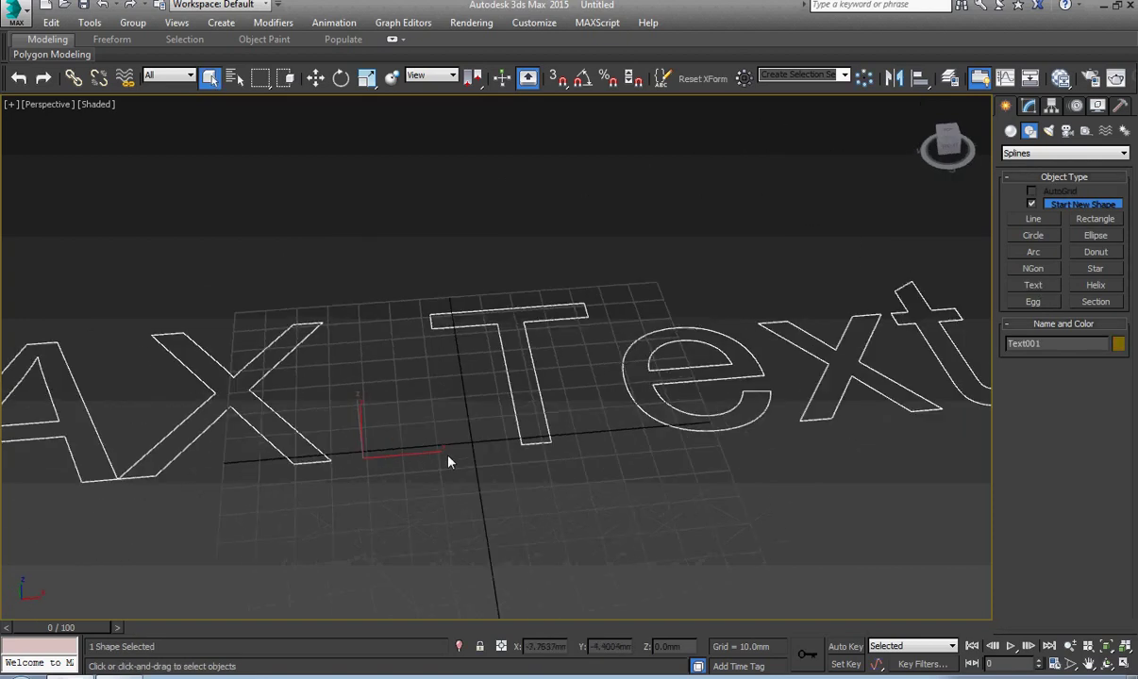
- Show the text's parameters in the Modify panel, select the MAX Text string, and open Select From Scene
click(1028, 105)
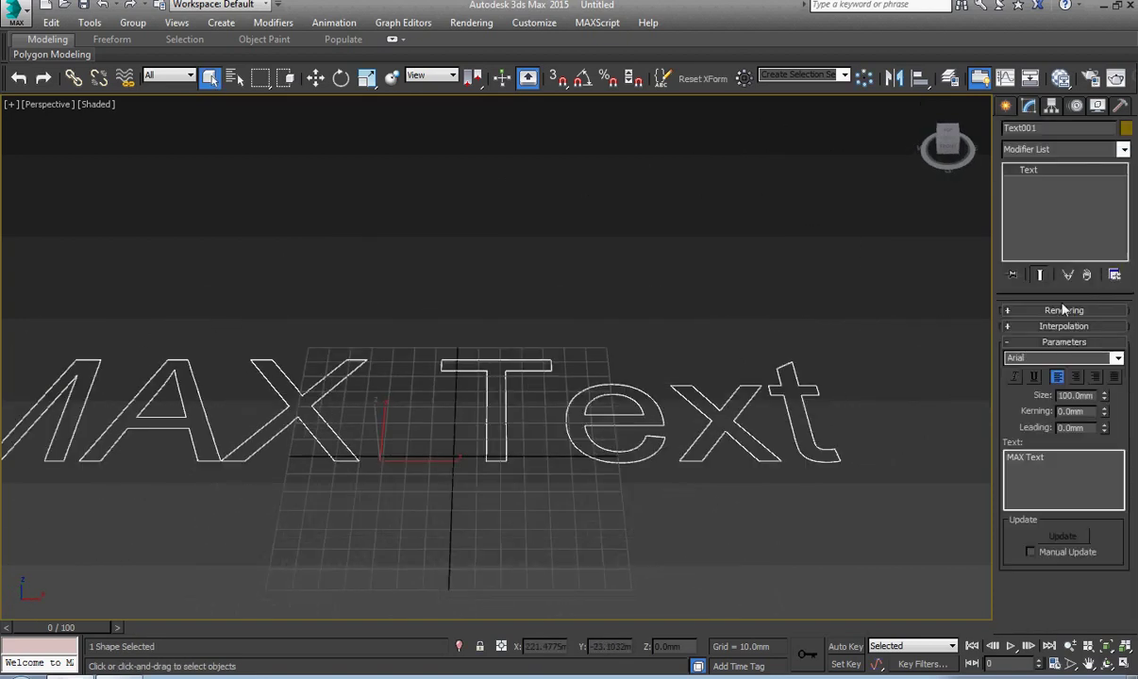
drag(1074, 482, 966, 470)
key(h)
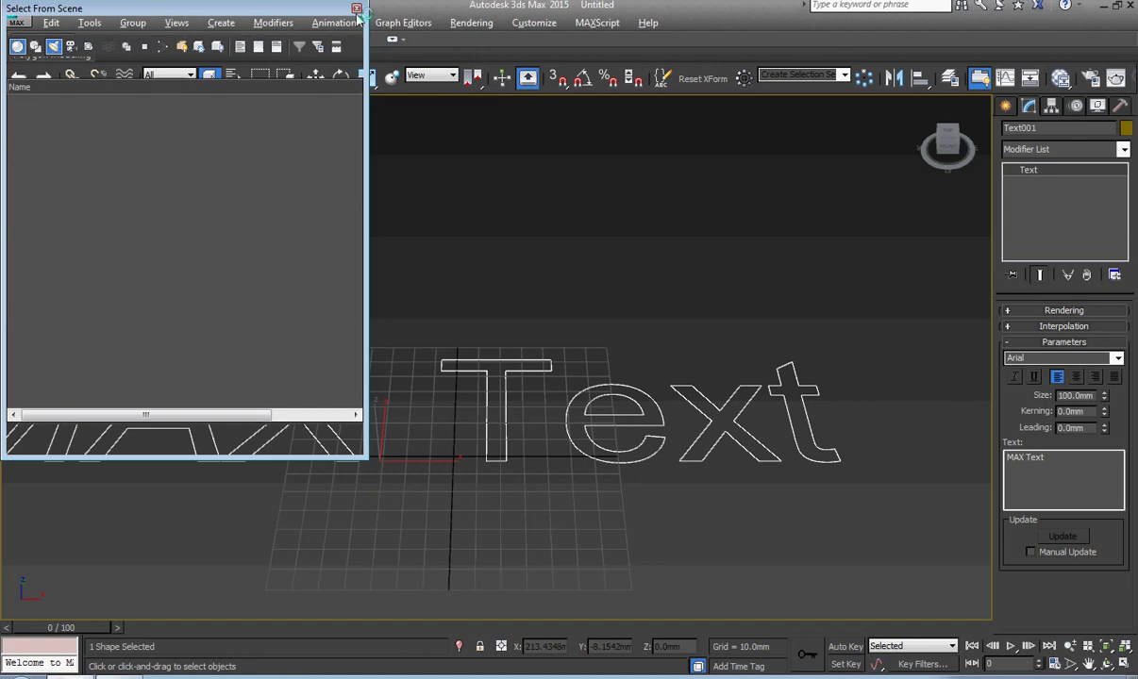
- Select the MAX Text string in the Text box and clear a mistyped entry
click(356, 9)
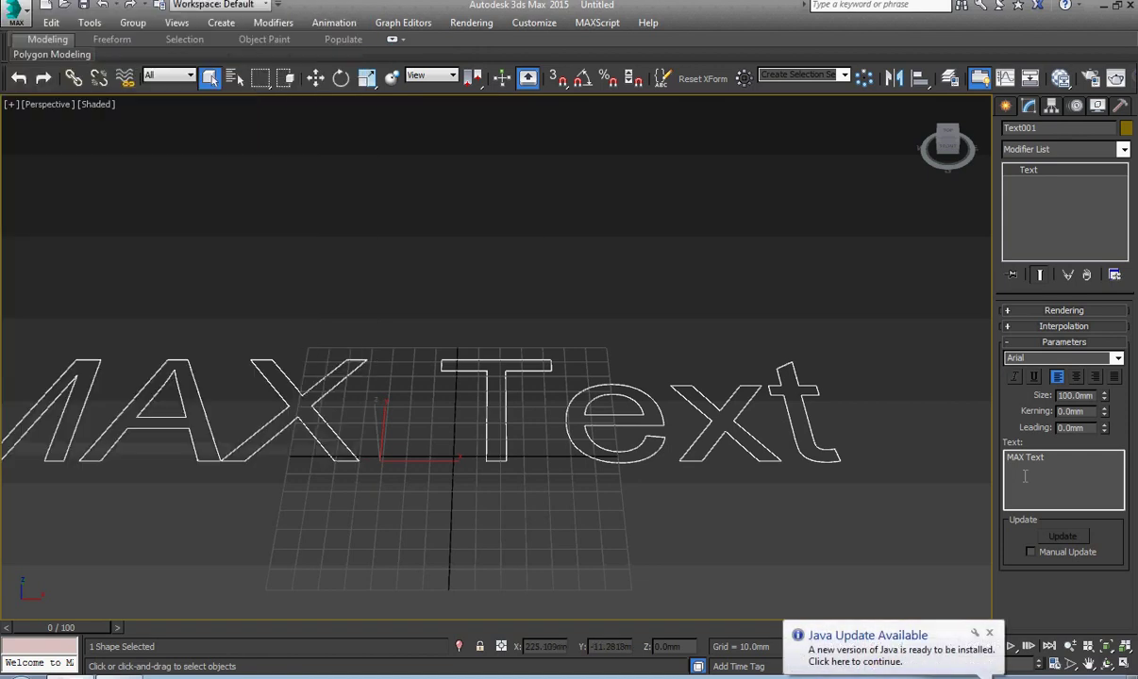
drag(1075, 468, 954, 469)
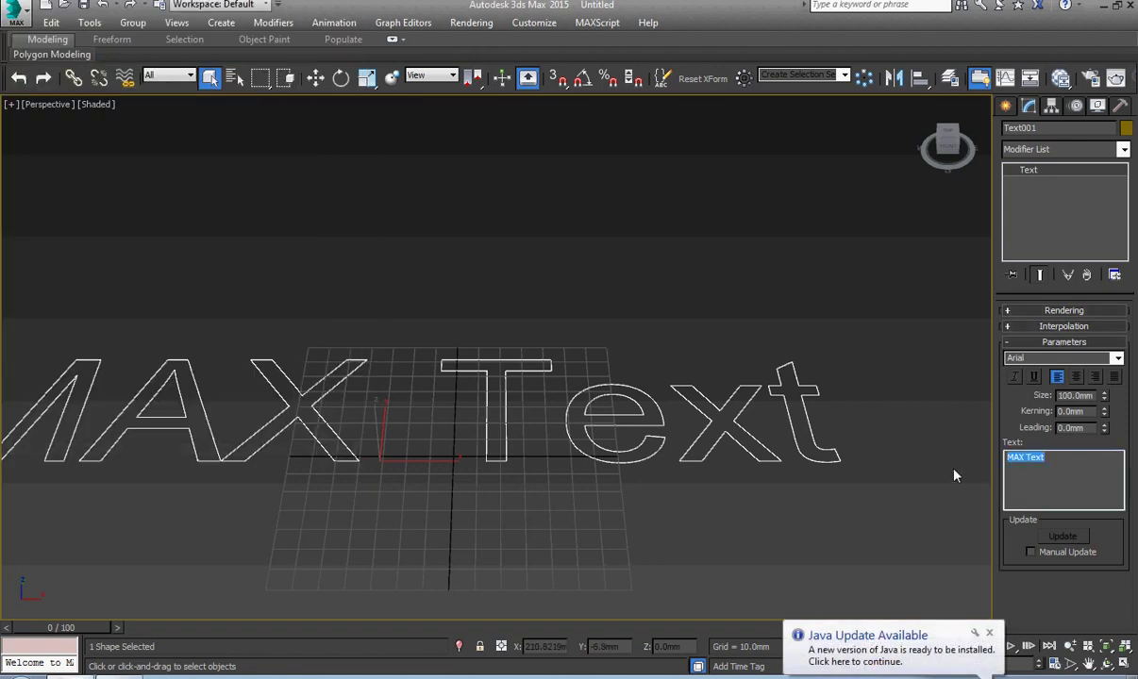
text(рщц)
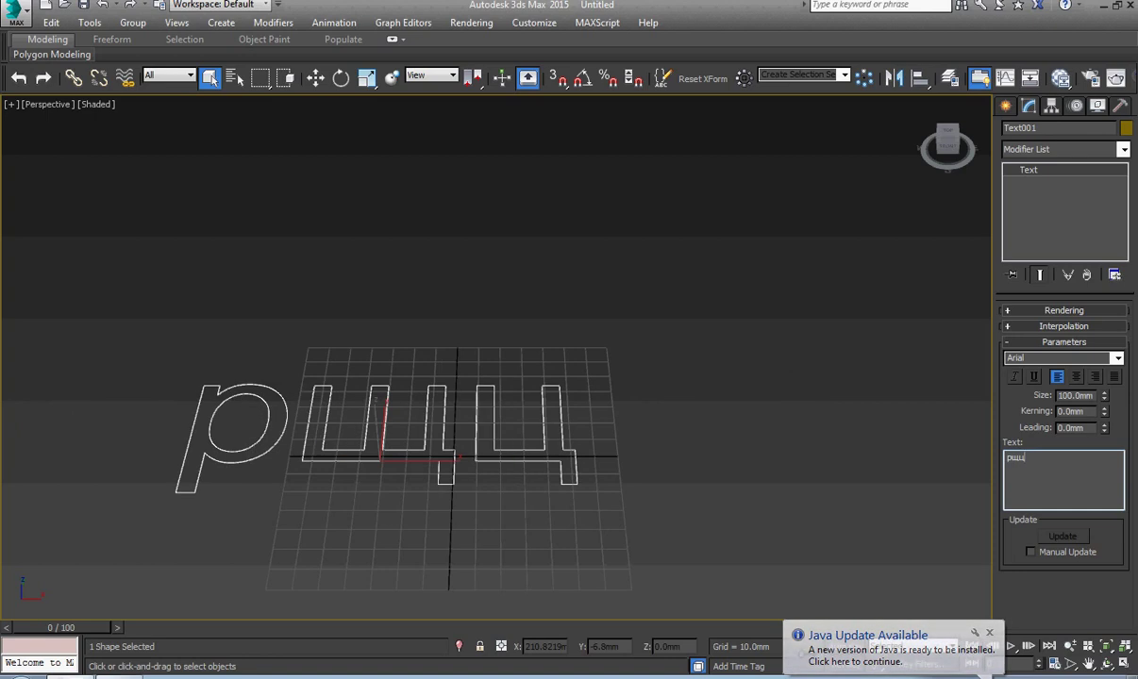
key(BackSpace)
key(BackSpace)
key(BackSpace)
key(h)
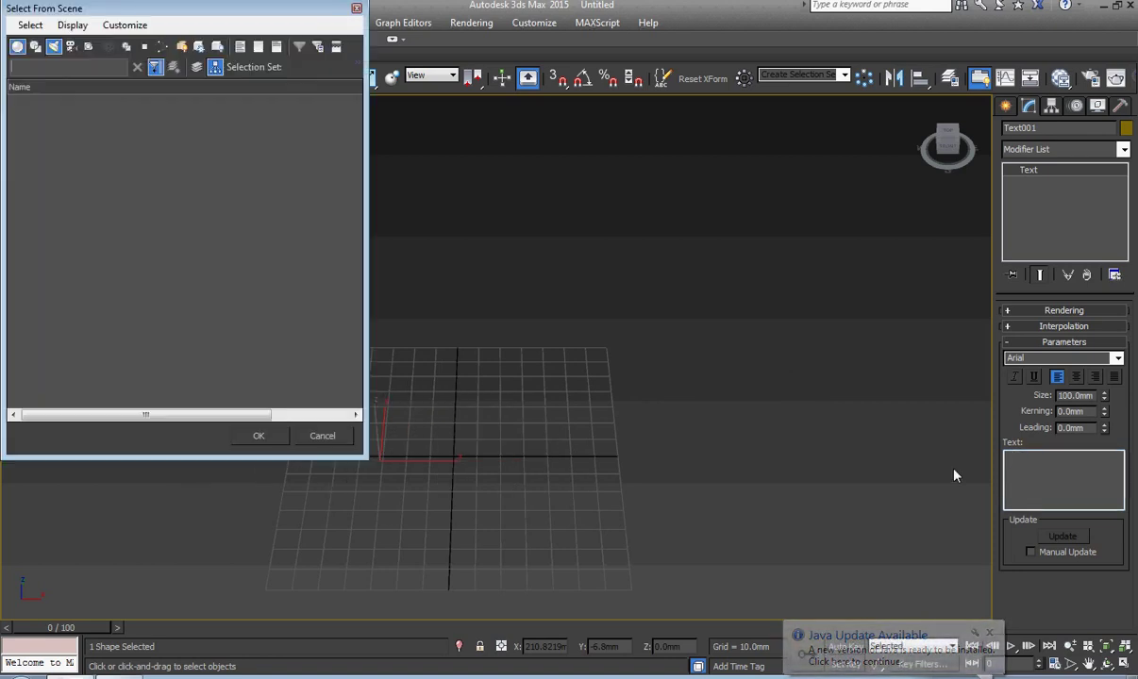
click(320, 436)
- Enter 'how to make animation of rotation object' as the text and zoom out to check it
click(1049, 472)
text(ho)
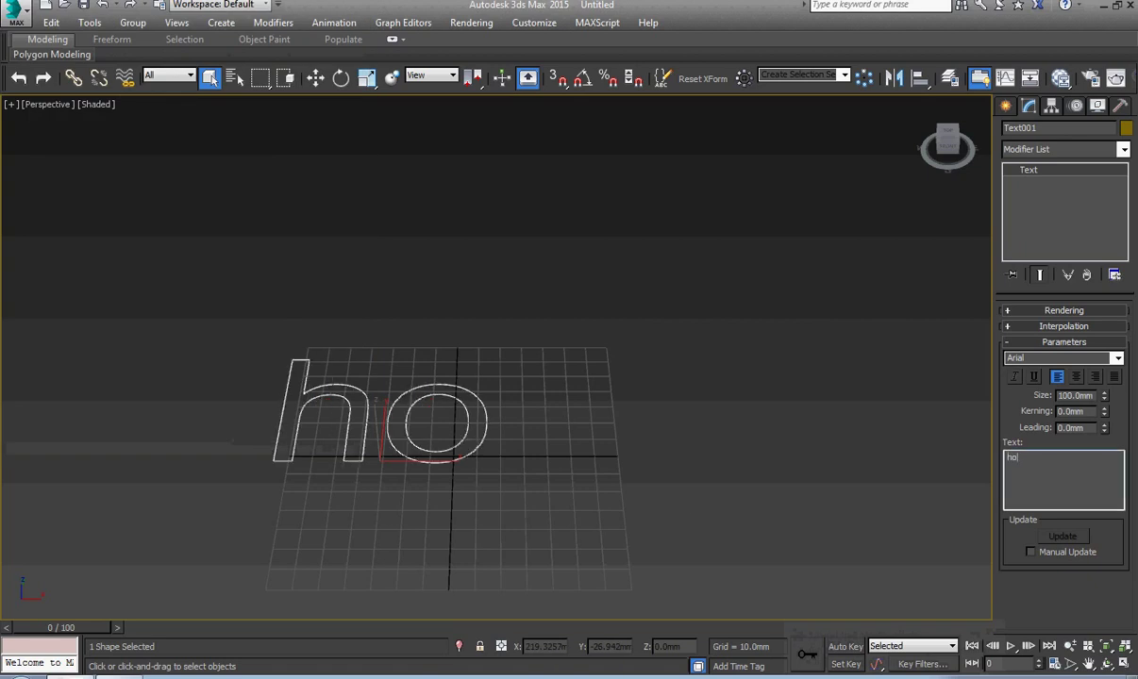
text(wto ma)
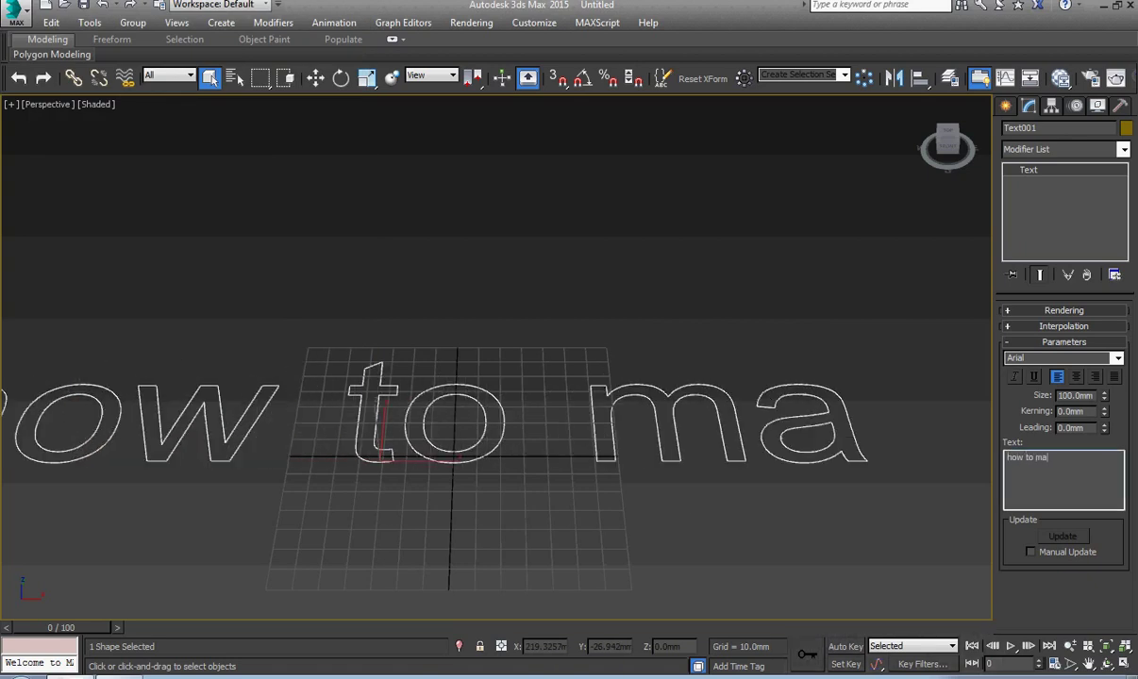
text(ke)
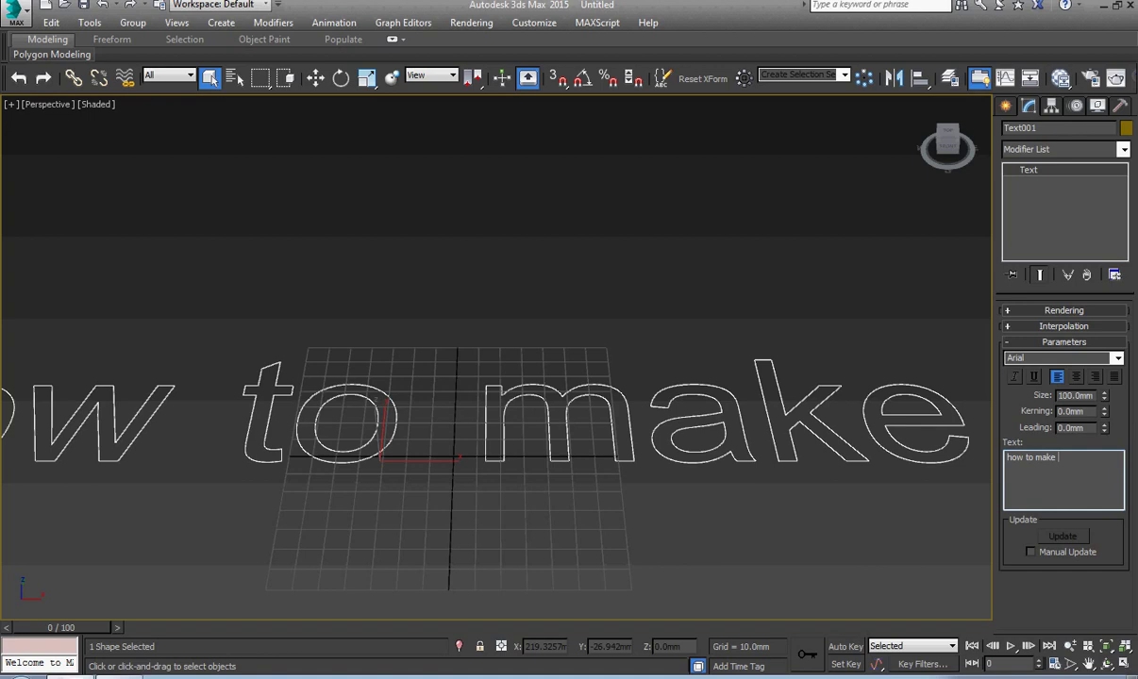
text(animat)
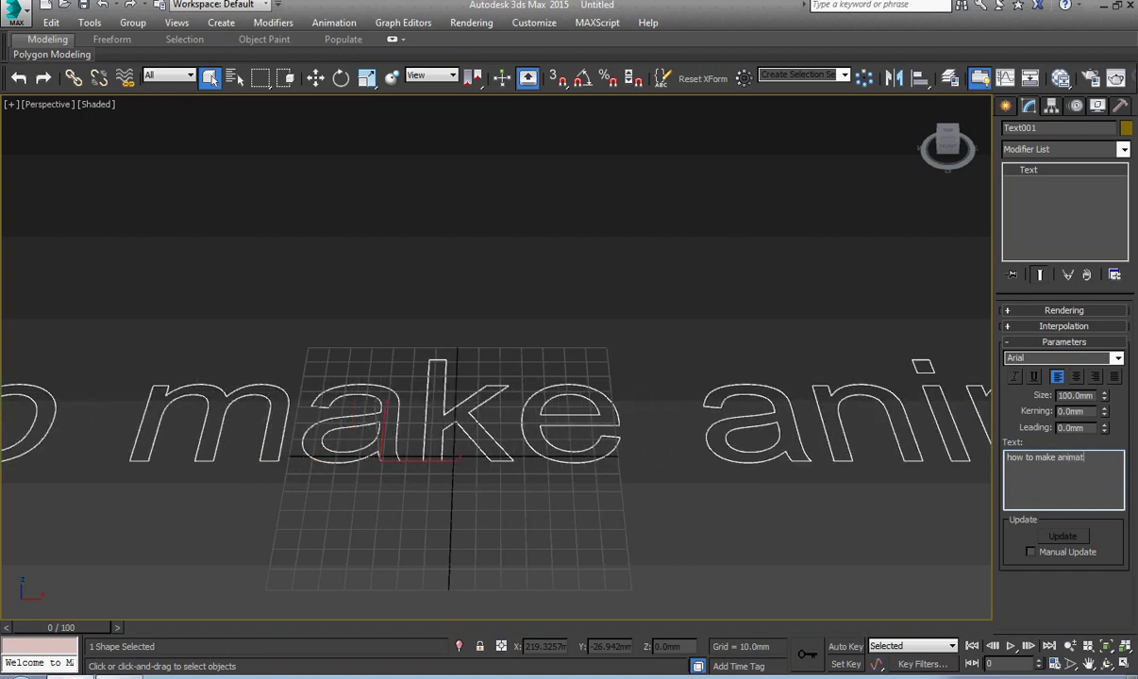
text(ionof r)
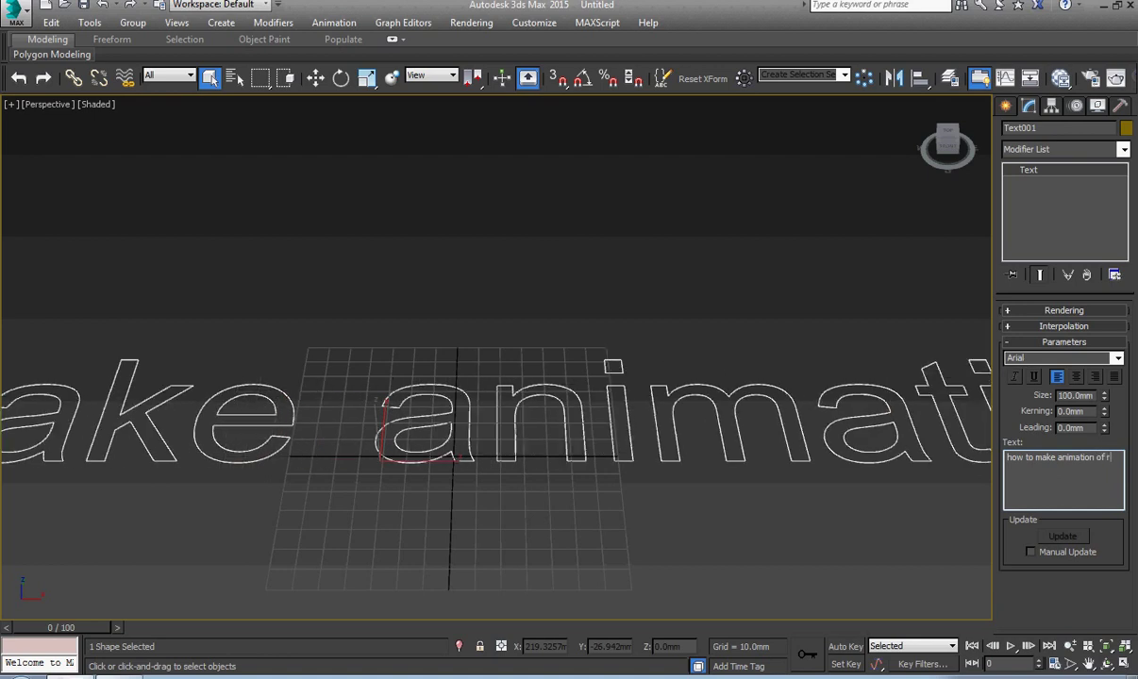
text(otation)
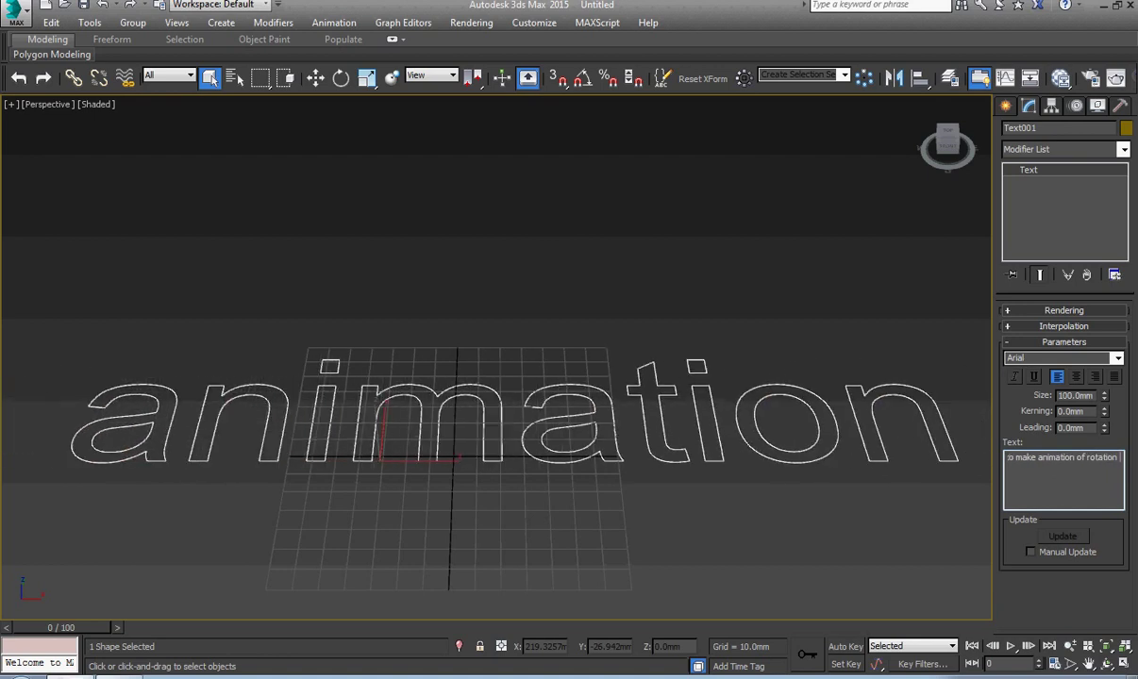
text( ob)
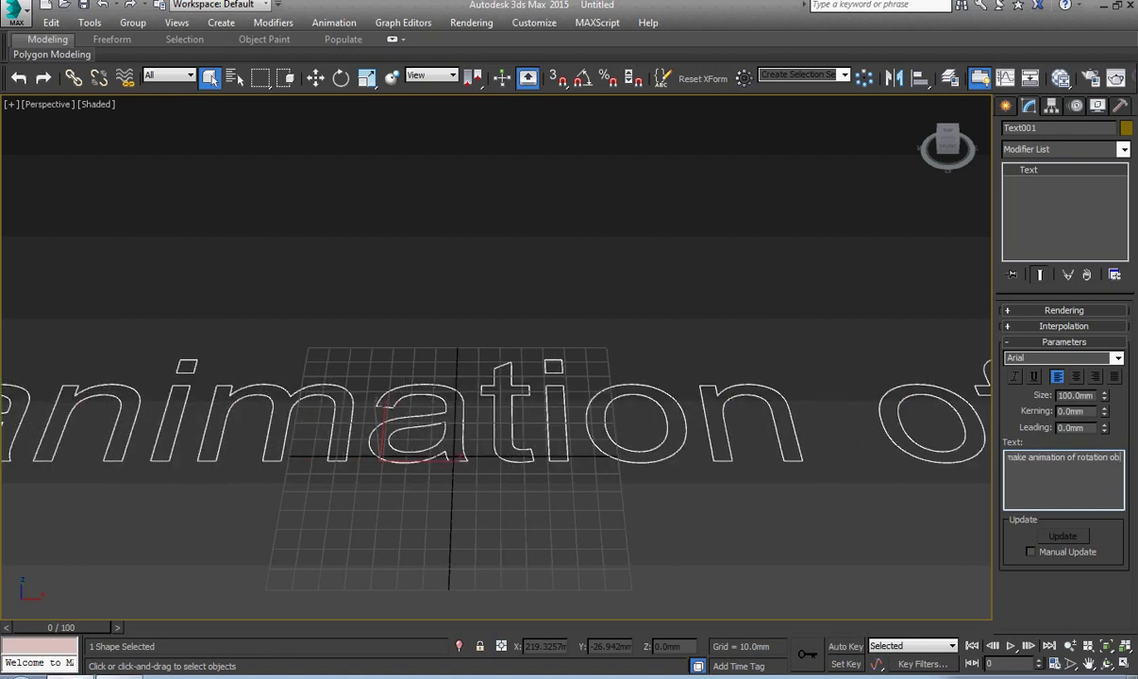
text(ject)
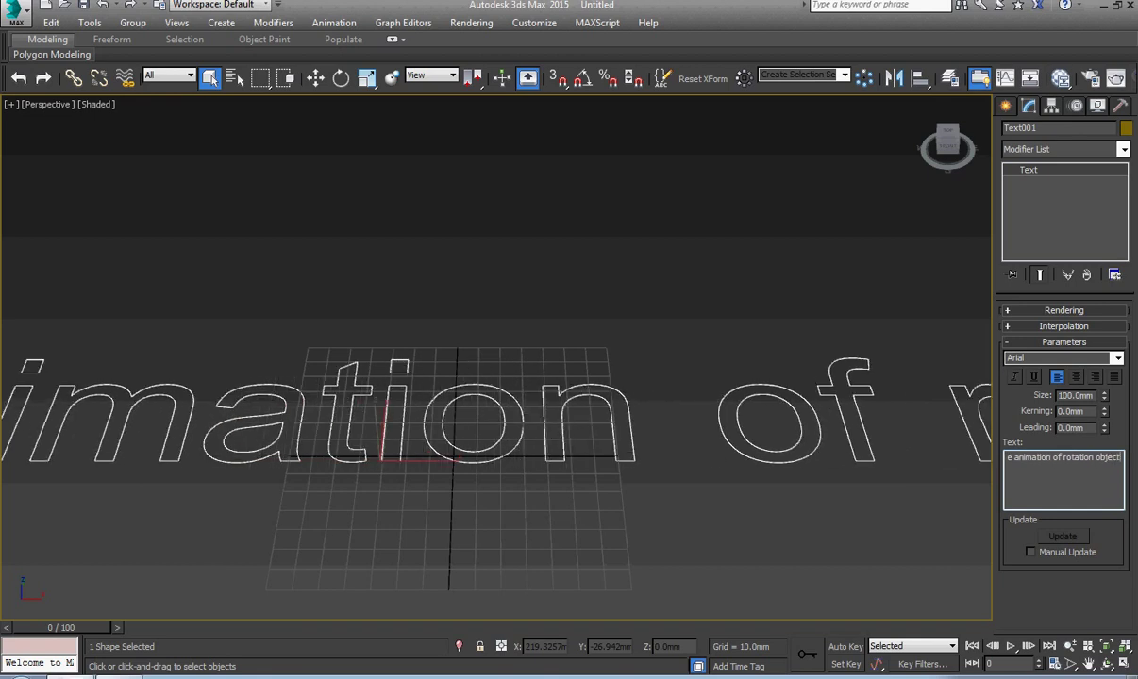
scroll(547, 444, down, 5)
scroll(547, 442, down, 2)
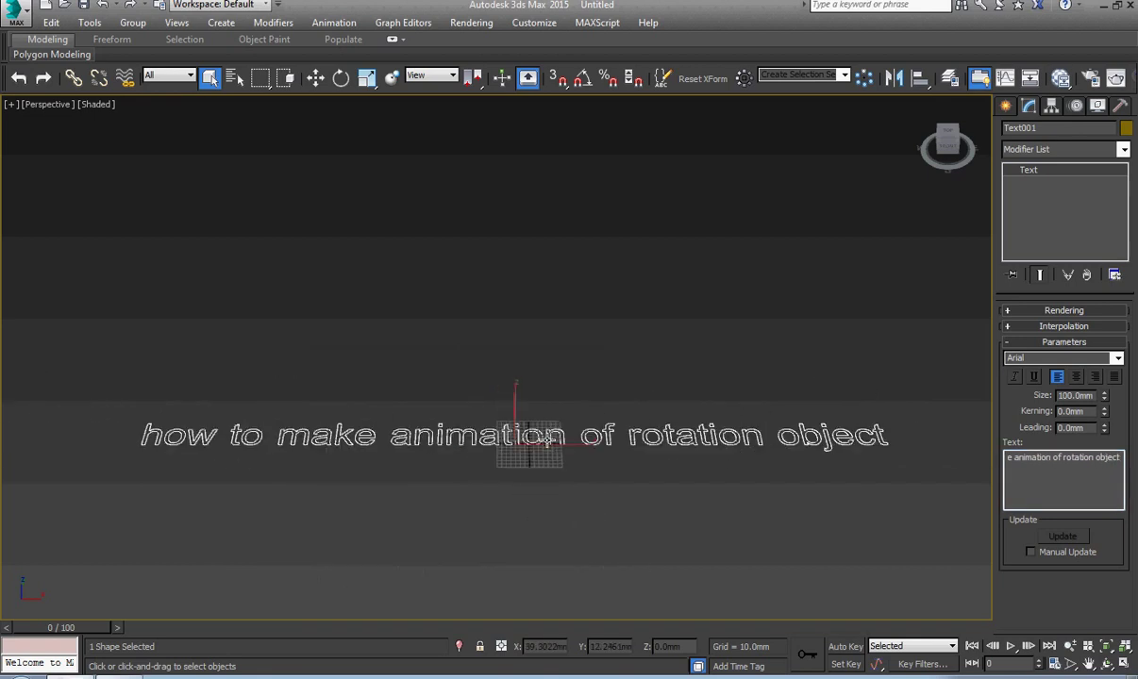
scroll(548, 440, down, 3)
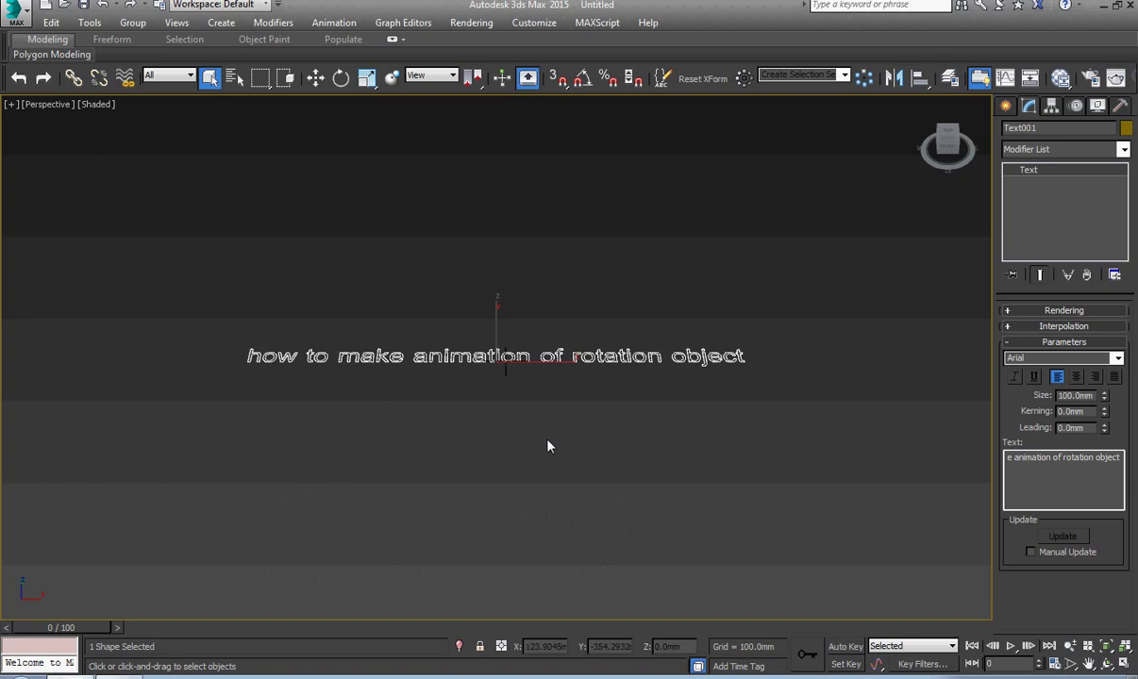
scroll(547, 446, up, 3)
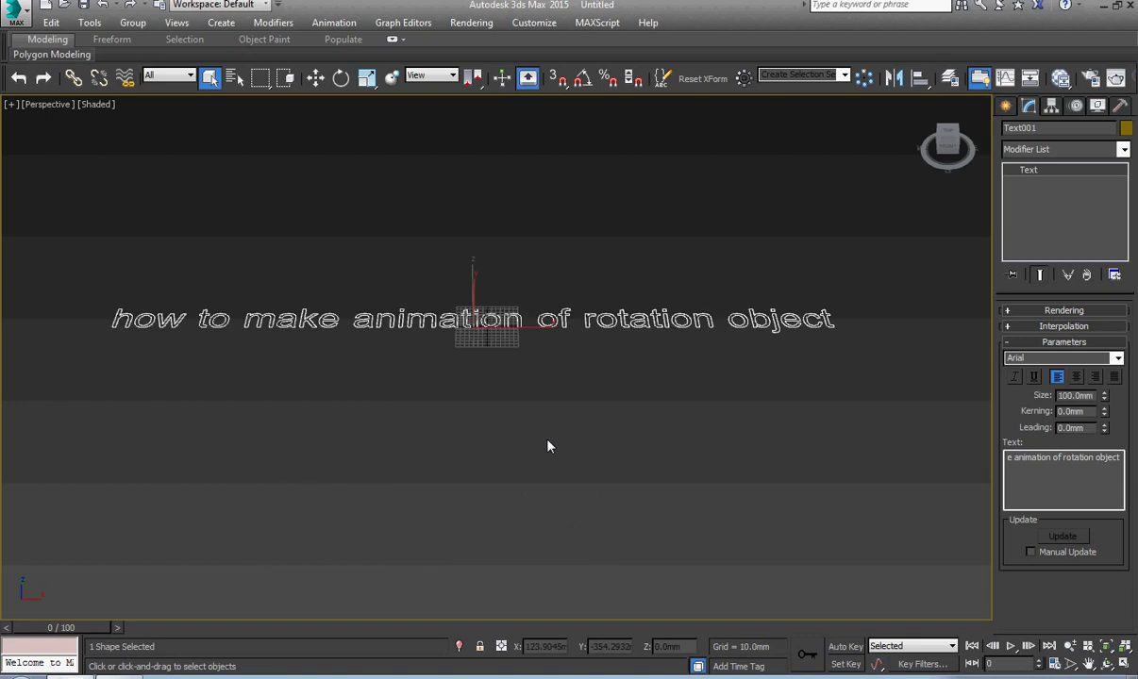
- Delete the text and draw a standard-primitive cylinder at the grid centre
key(Delete)
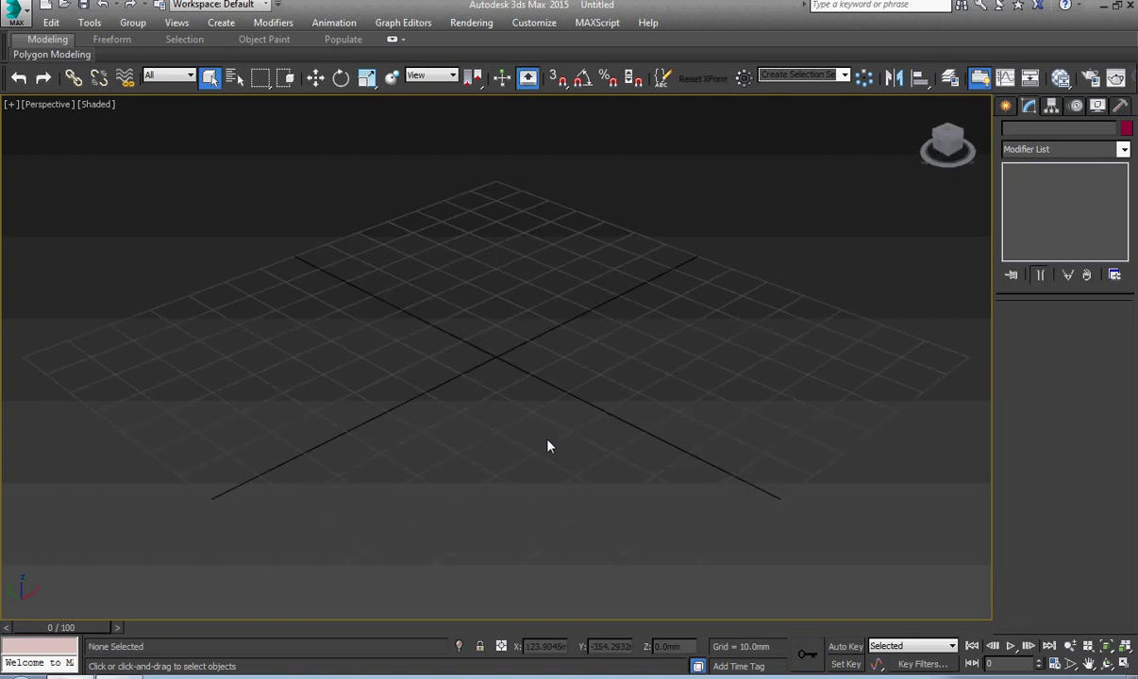
click(1005, 105)
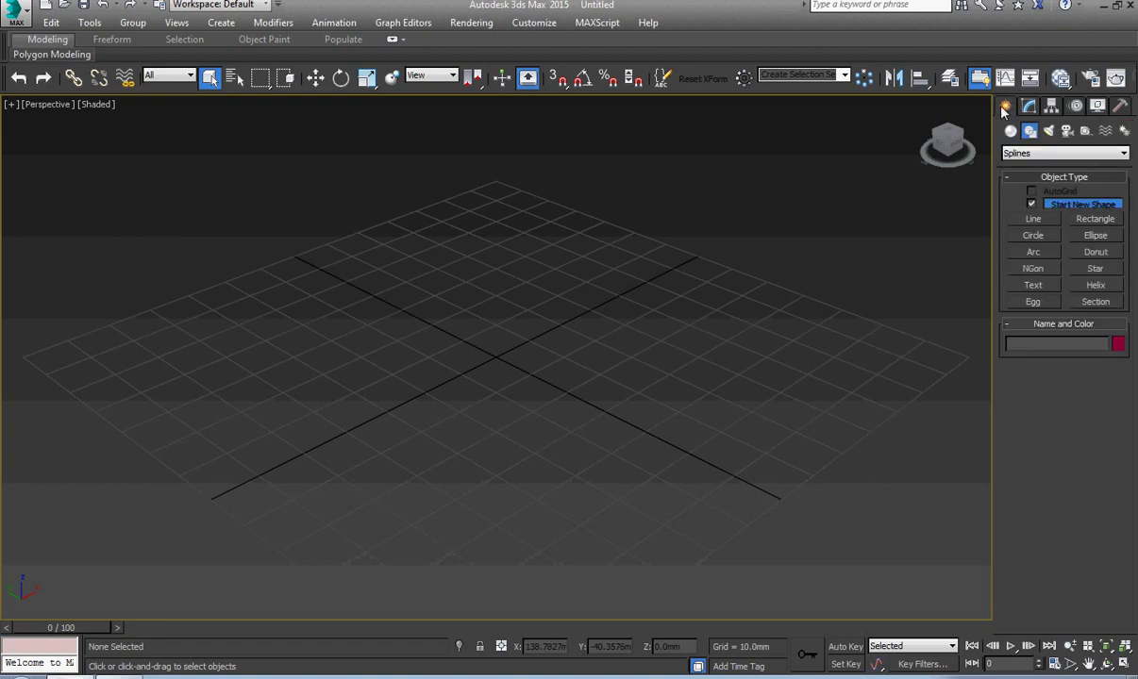
click(1010, 131)
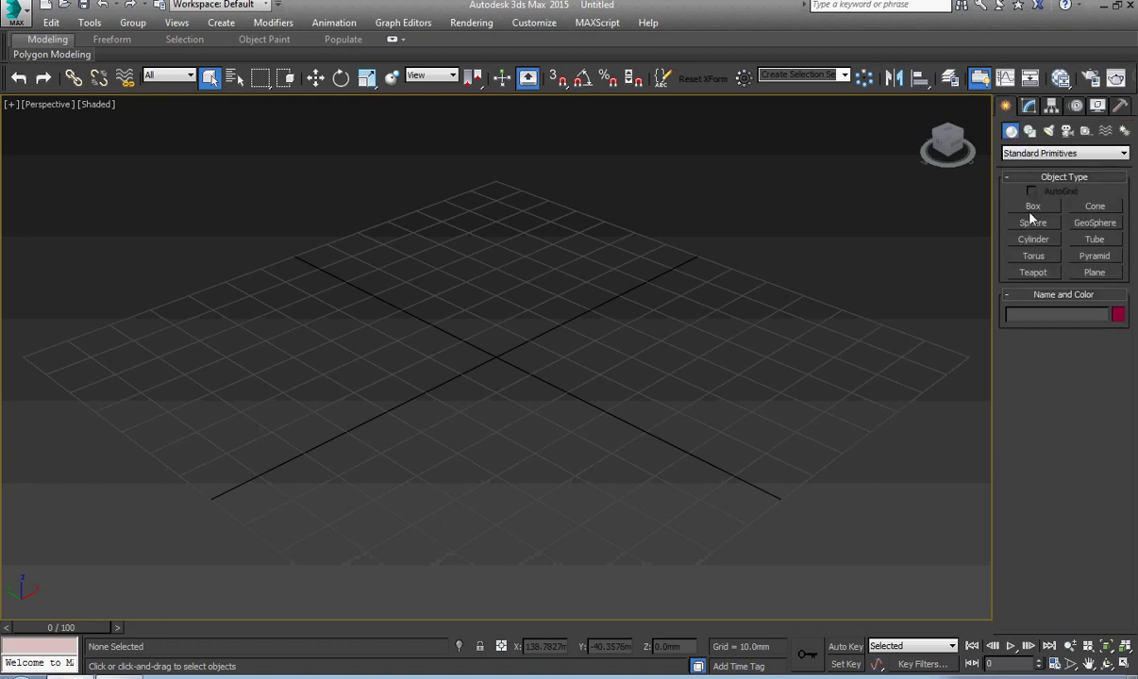
click(1046, 243)
drag(487, 311, 528, 278)
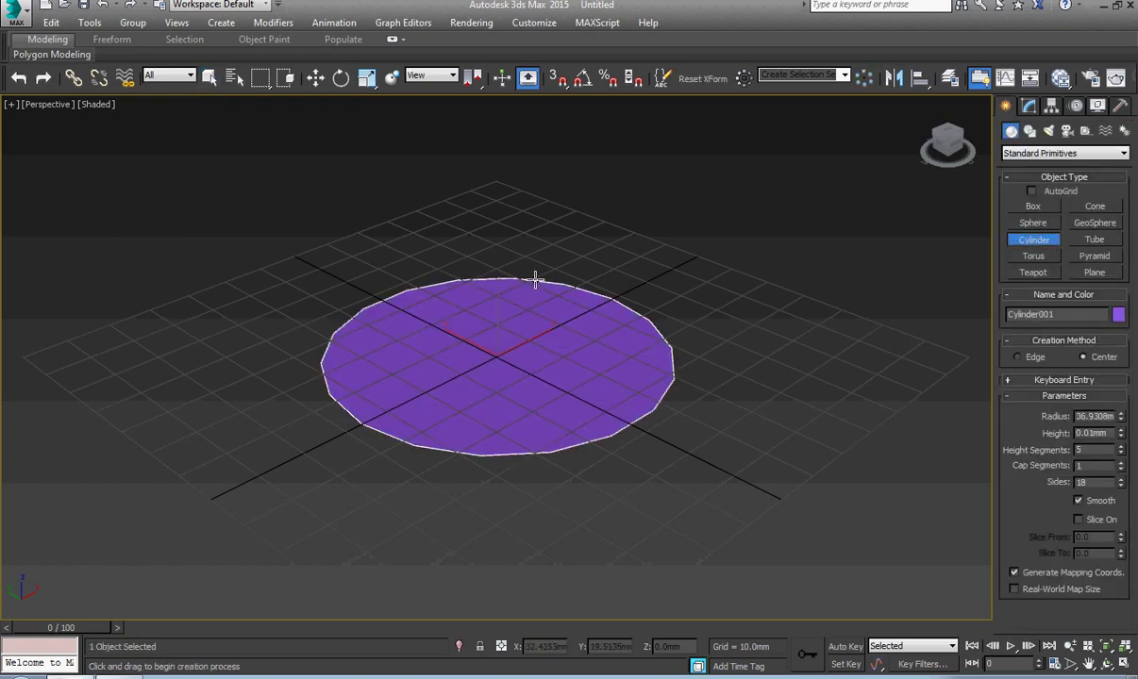
- Finish the cylinder (radius 36.93mm, height 23.11mm) with Height Segments set to 1
scroll(554, 181, up, 3)
click(1028, 105)
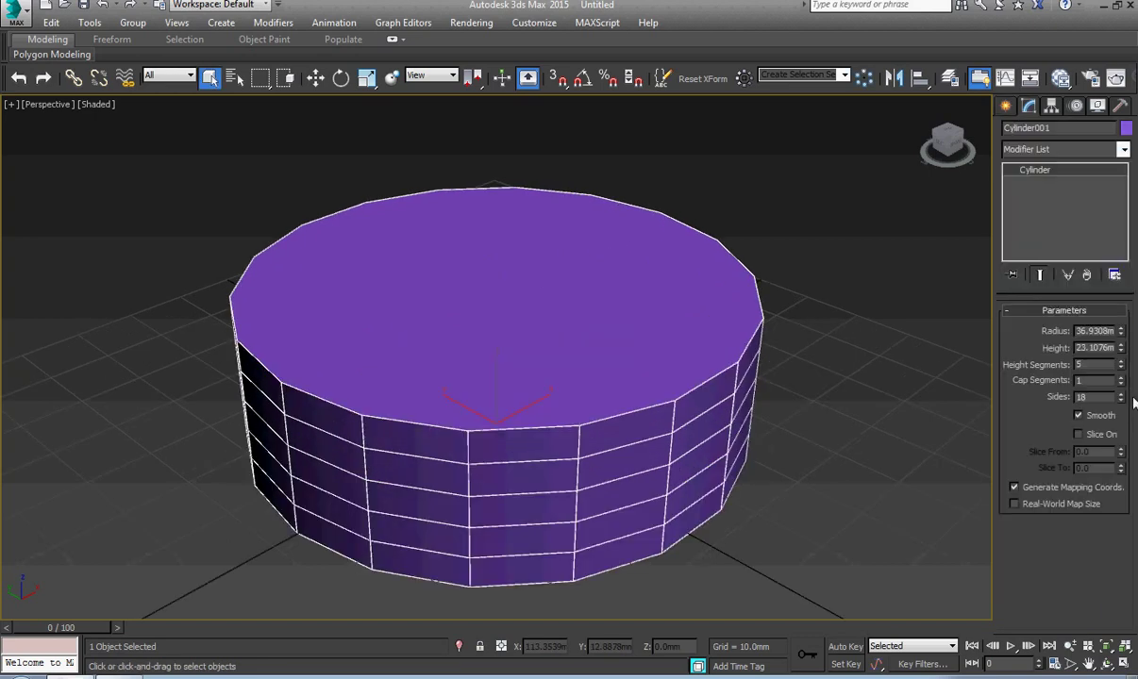
right_click(1122, 368)
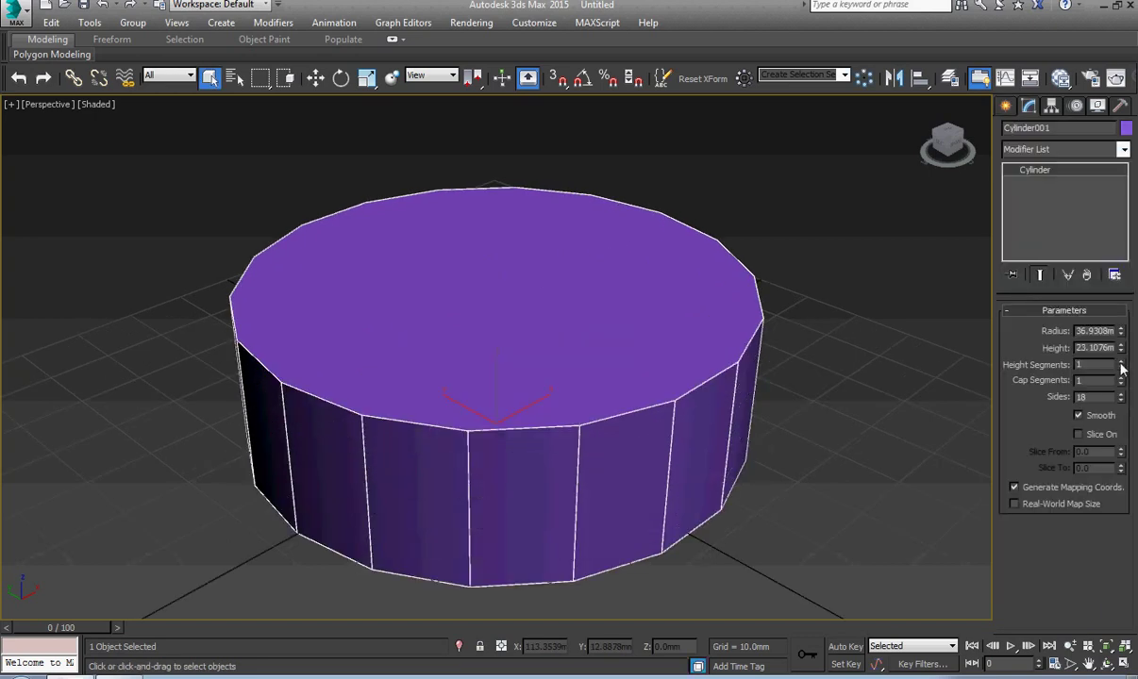
right_click(595, 327)
- Convert the cylinder to Editable Poly and select one side polygon
click(805, 498)
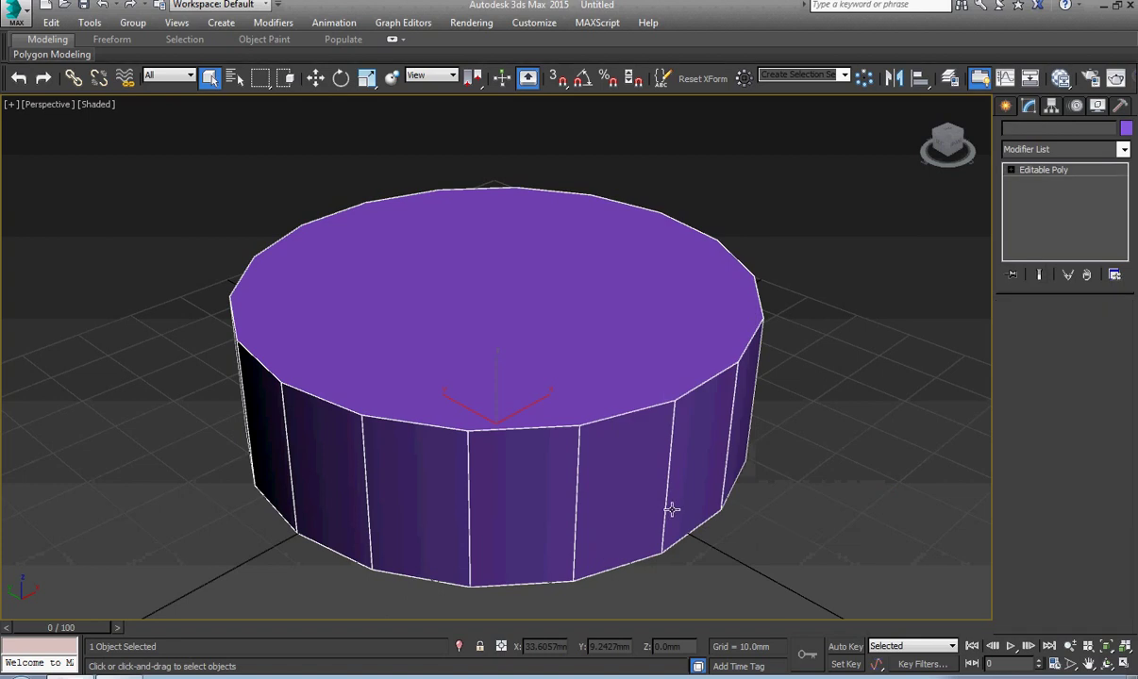
middle_drag(671, 508, 644, 498)
key(4)
click(615, 491)
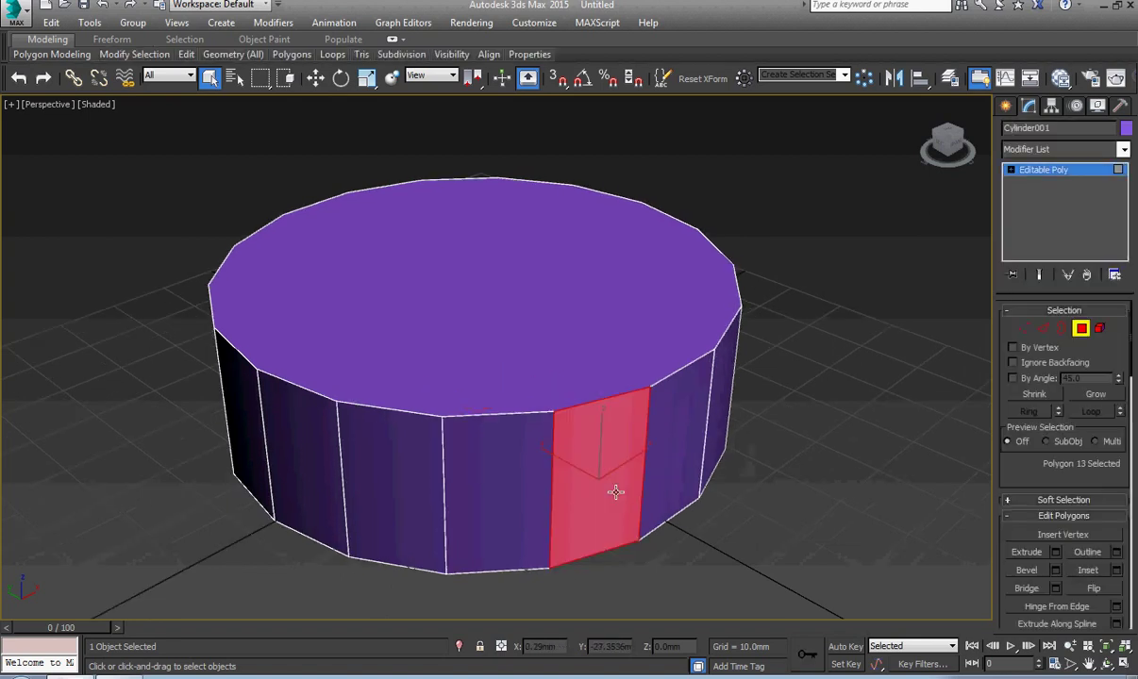
- Expand the selection to the ring of 18 side faces, then reselect a single face
click(148, 55)
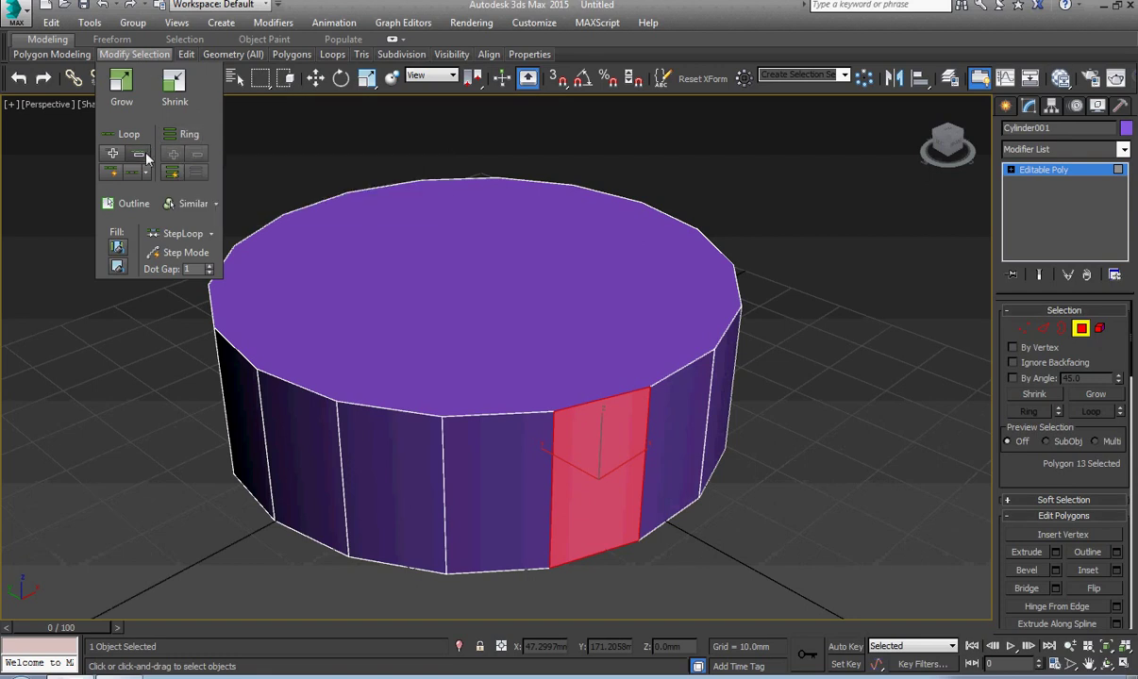
click(180, 136)
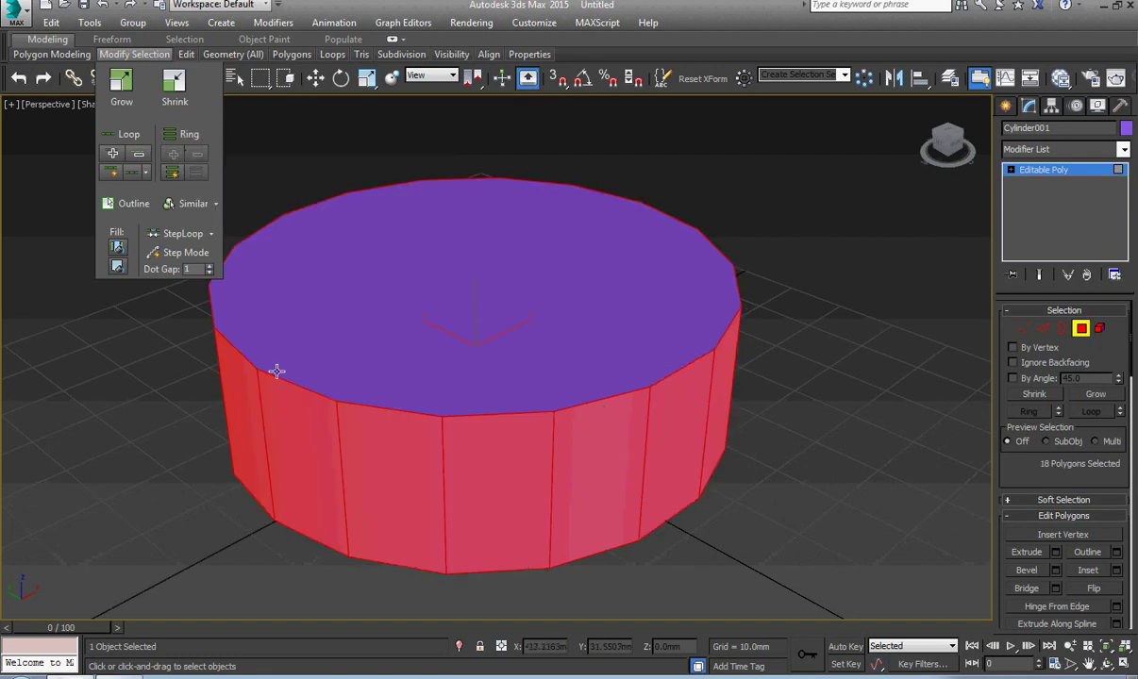
click(291, 426)
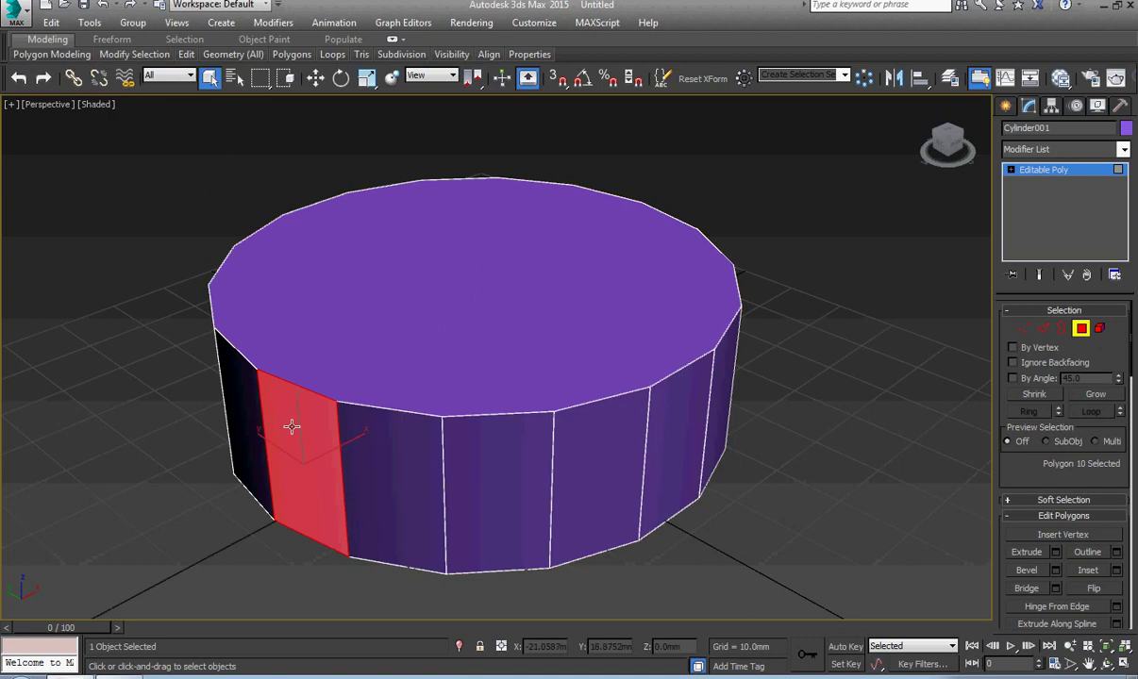
- Turn on Ring Mode and test ring and loop selection from a side face
click(75, 55)
mouse_move(134, 54)
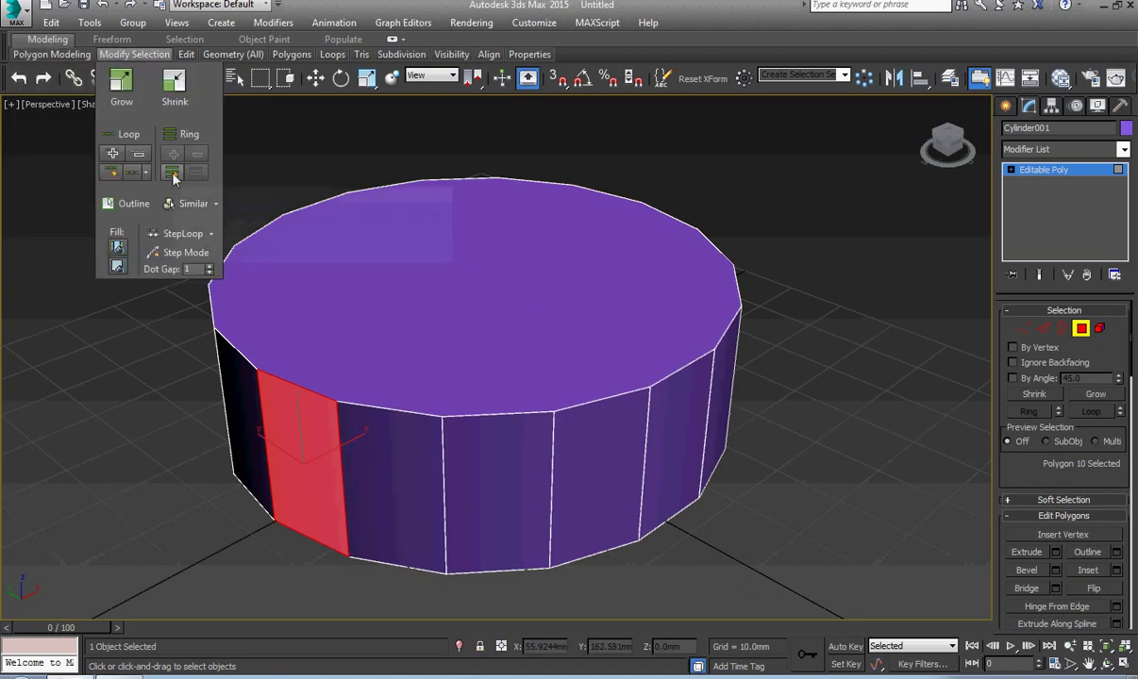
click(172, 173)
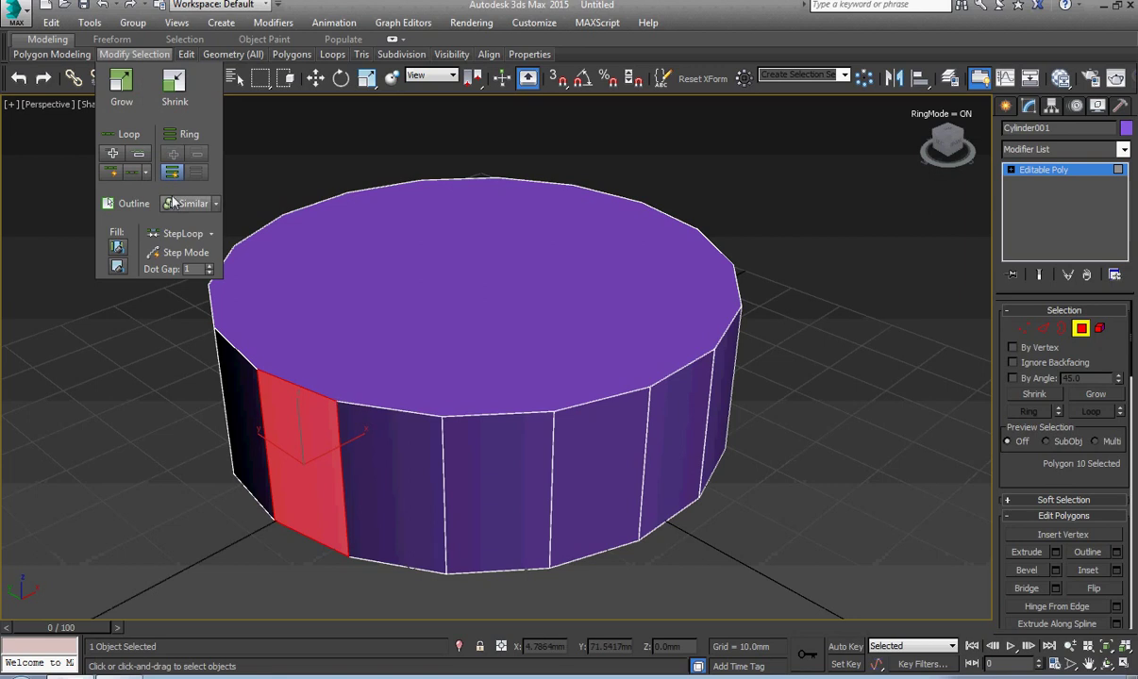
click(129, 137)
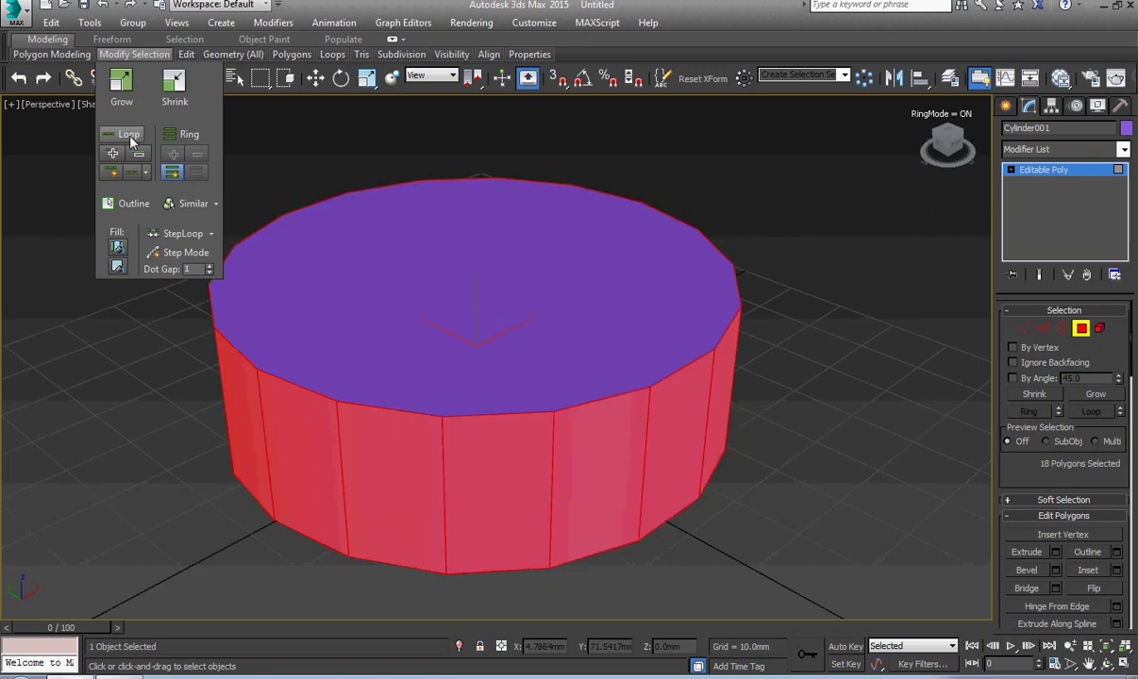
click(267, 416)
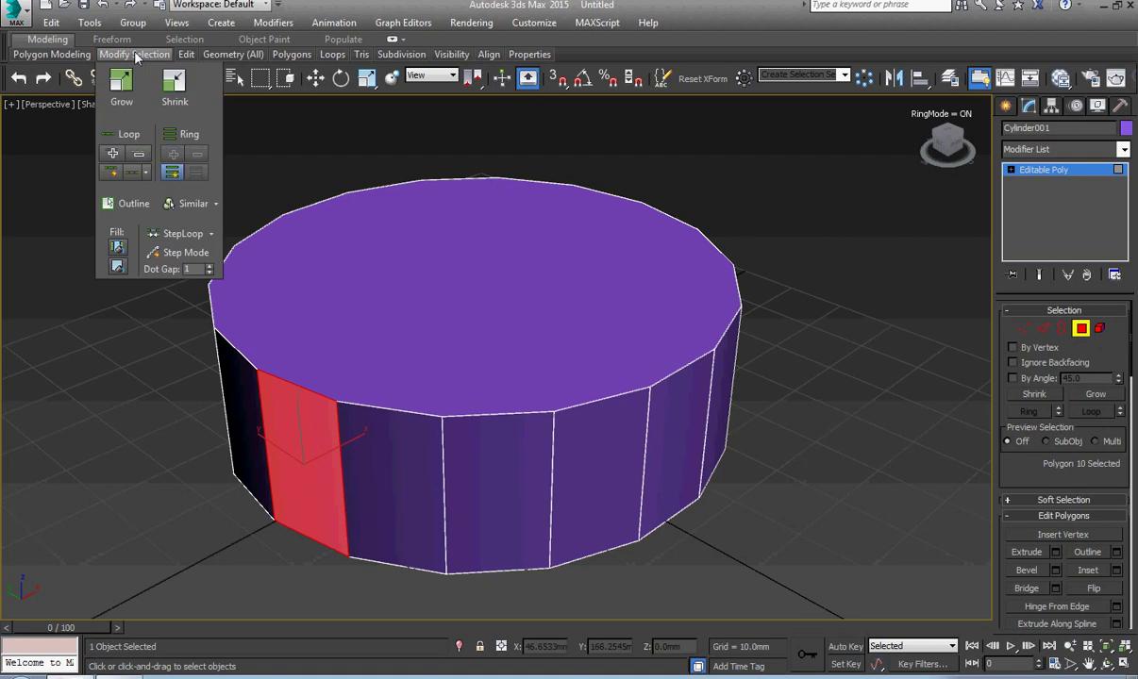
click(130, 136)
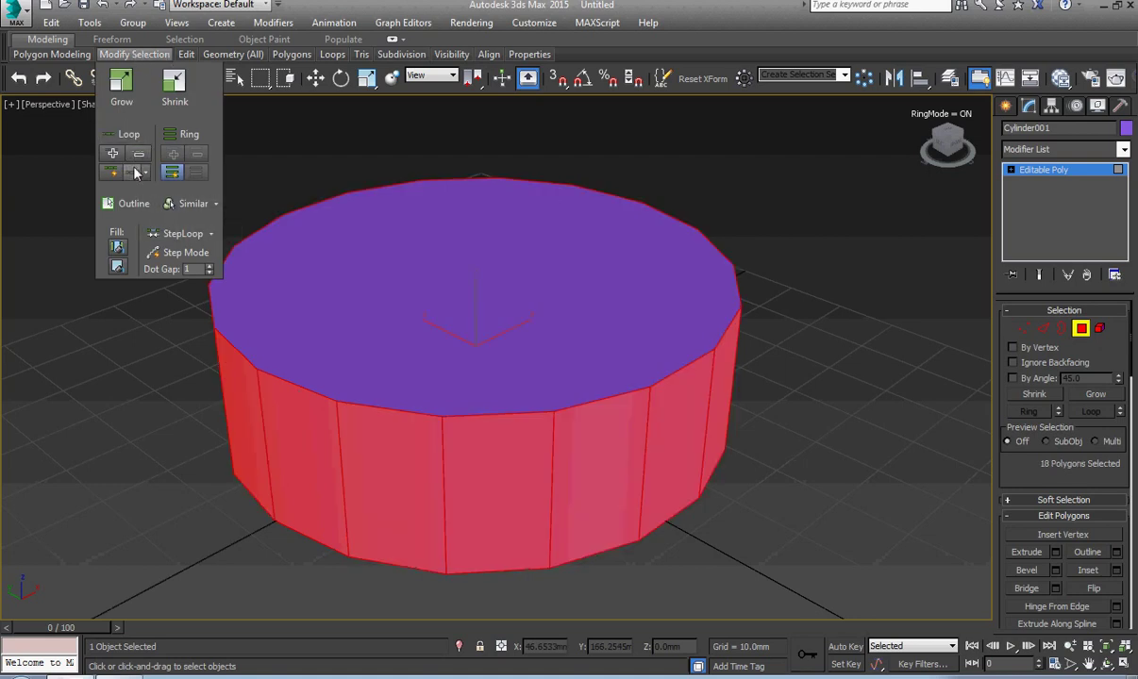
- Try the Dot Loop options and grow single side faces into the full ring
click(144, 172)
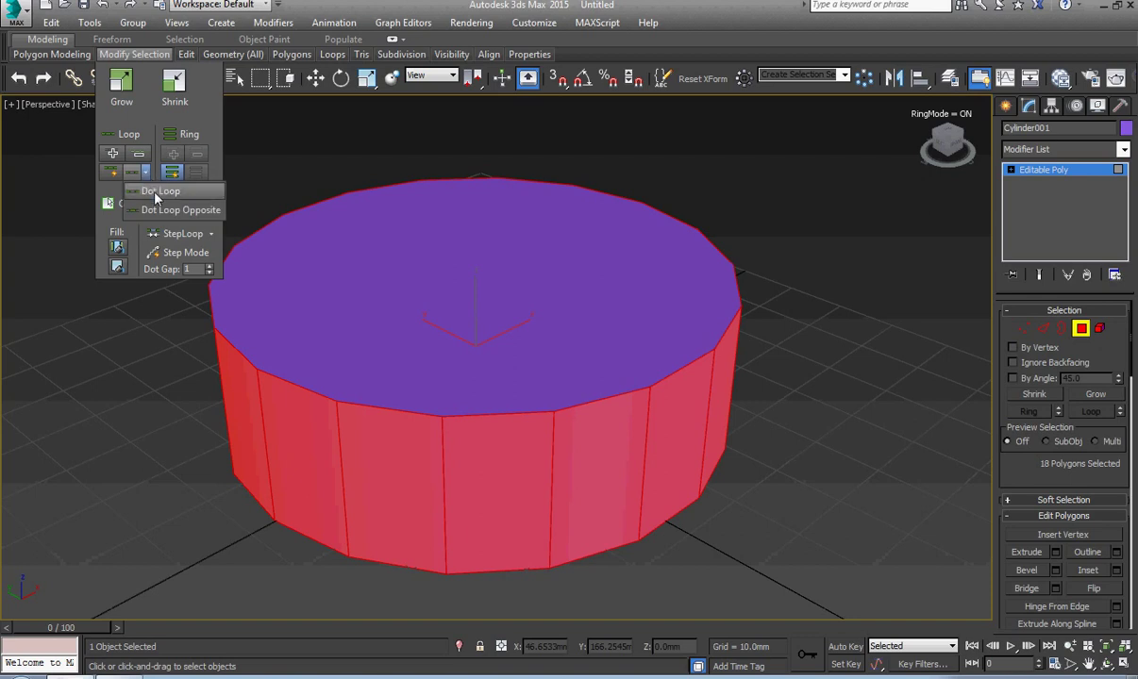
click(246, 376)
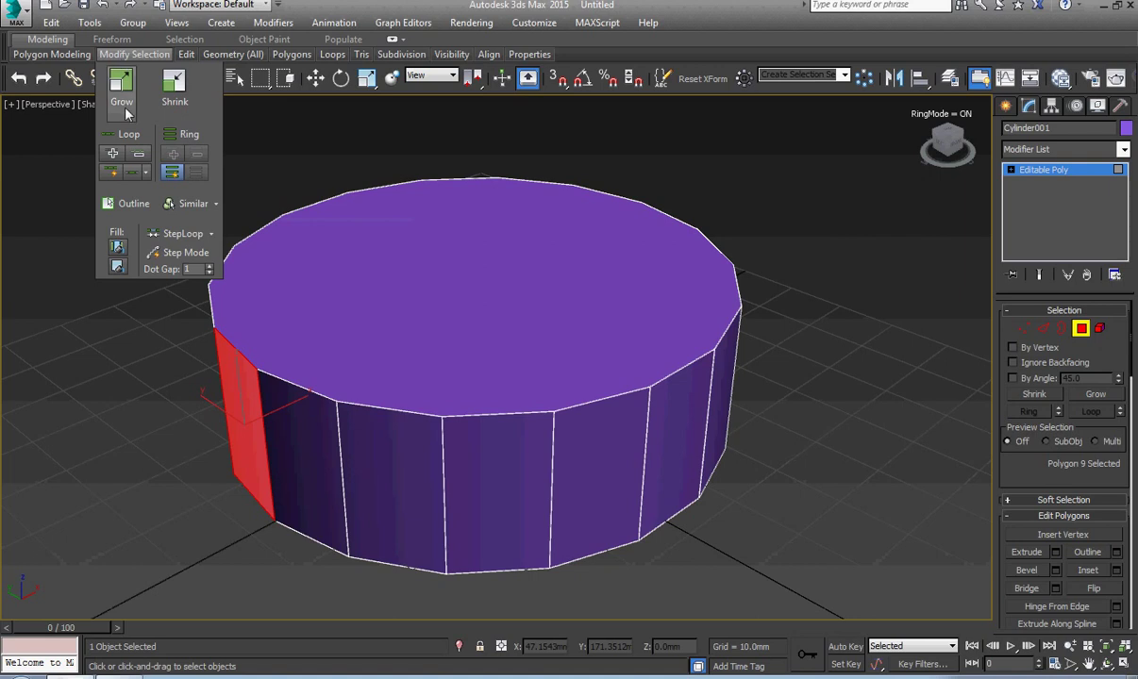
click(121, 134)
click(361, 432)
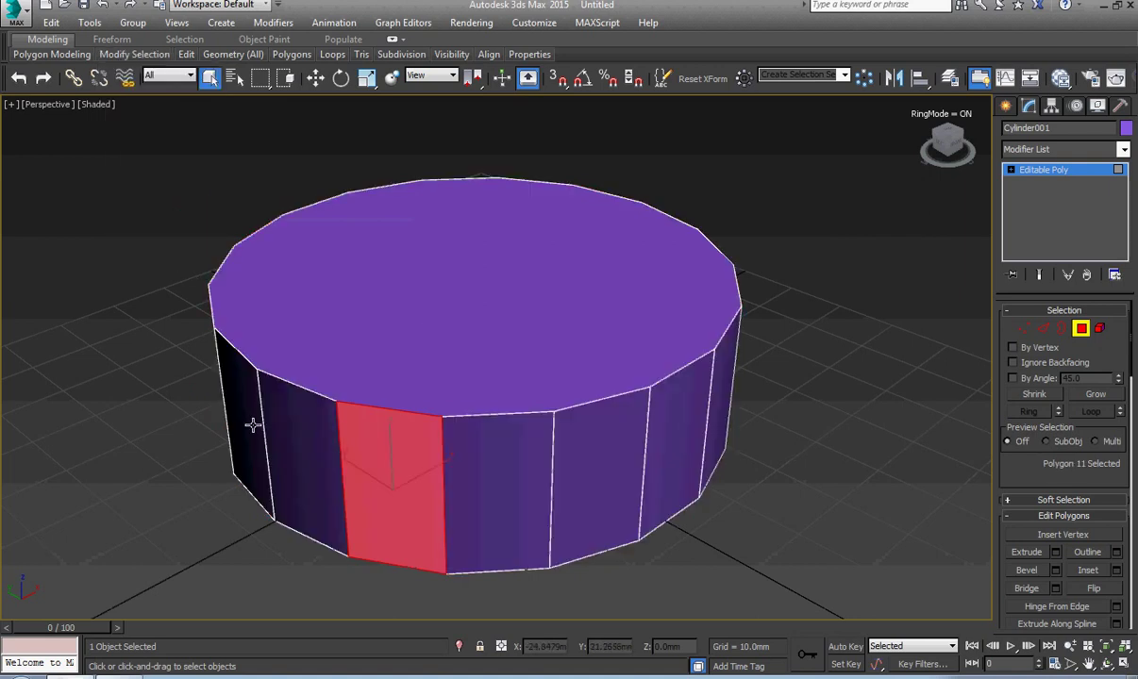
shift+click(251, 423)
click(370, 435)
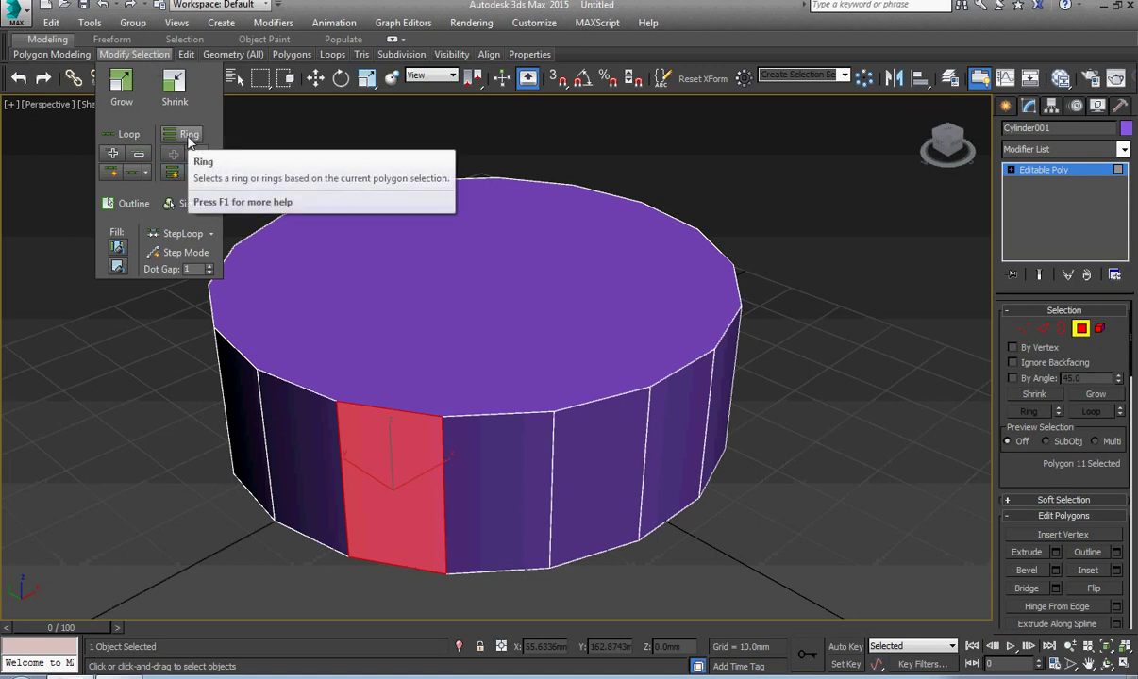
click(189, 137)
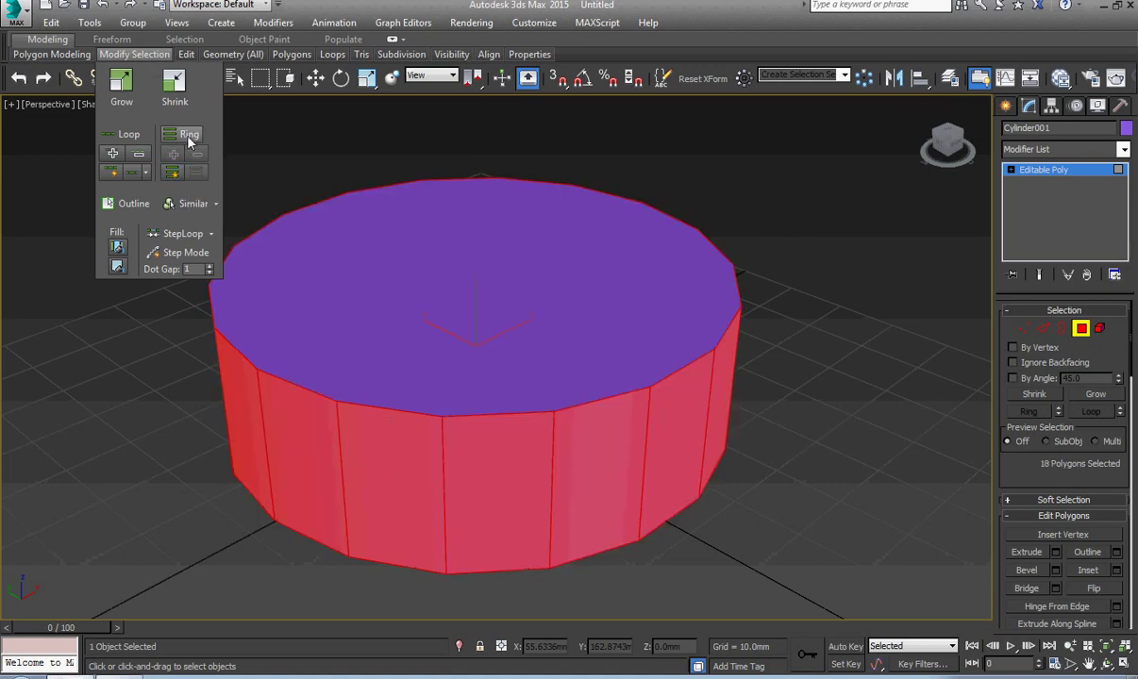
- Test Dot Loop, Loop Mode, Ring Mode and the StepLoop options on a side face
click(144, 173)
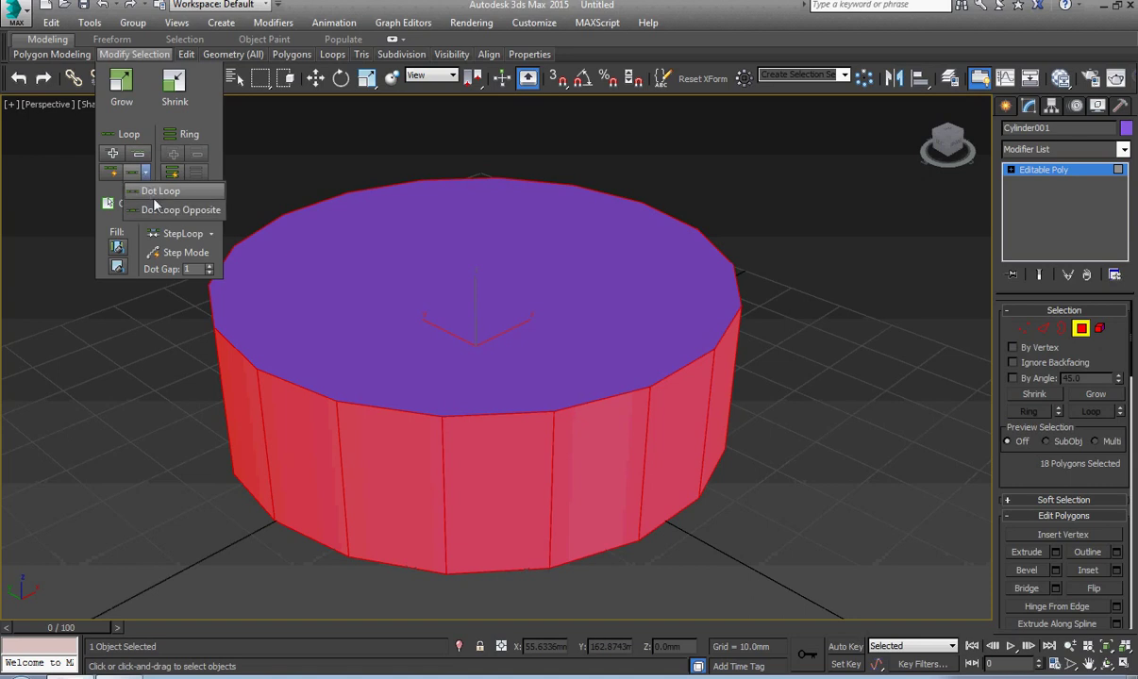
click(314, 423)
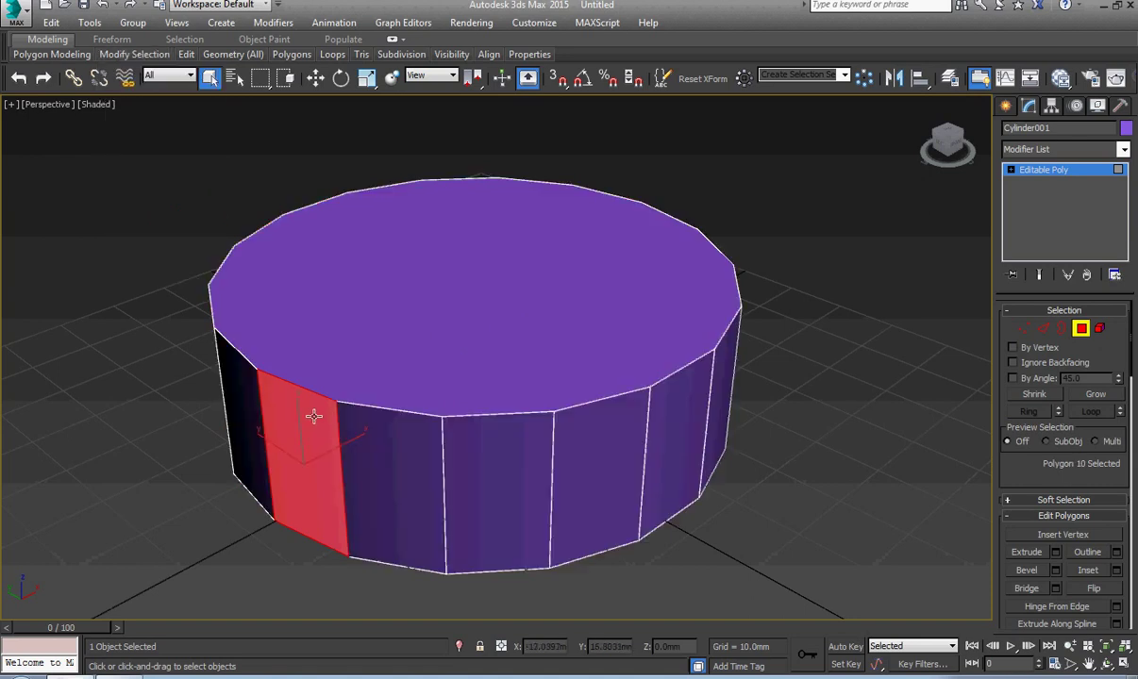
click(128, 137)
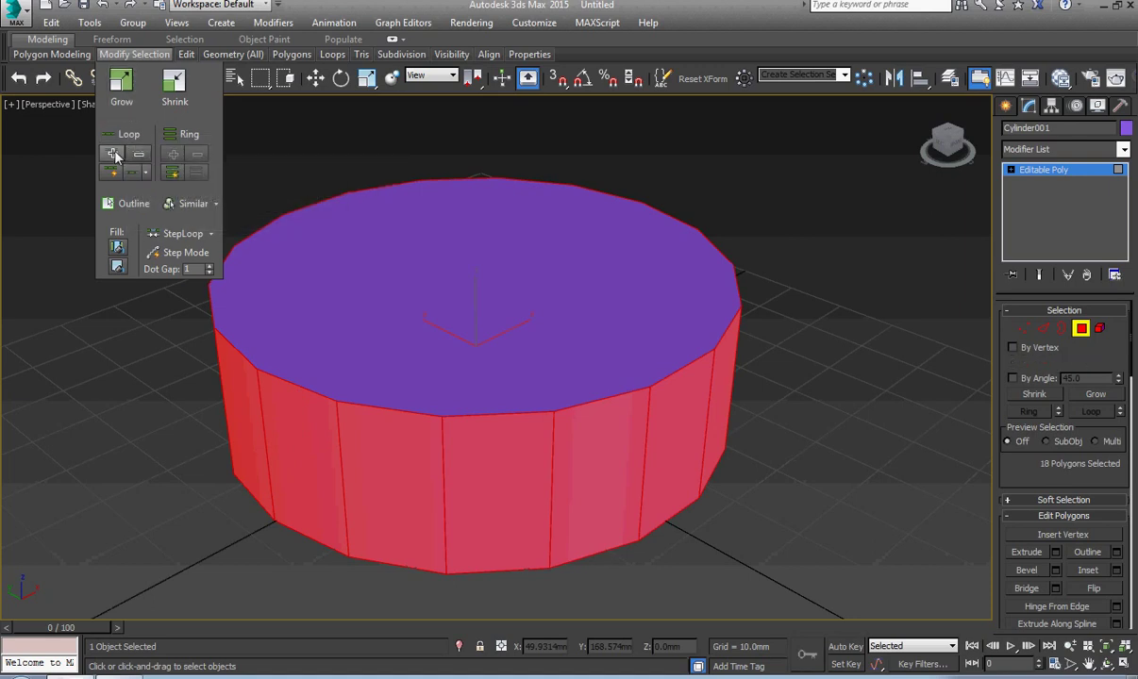
click(114, 173)
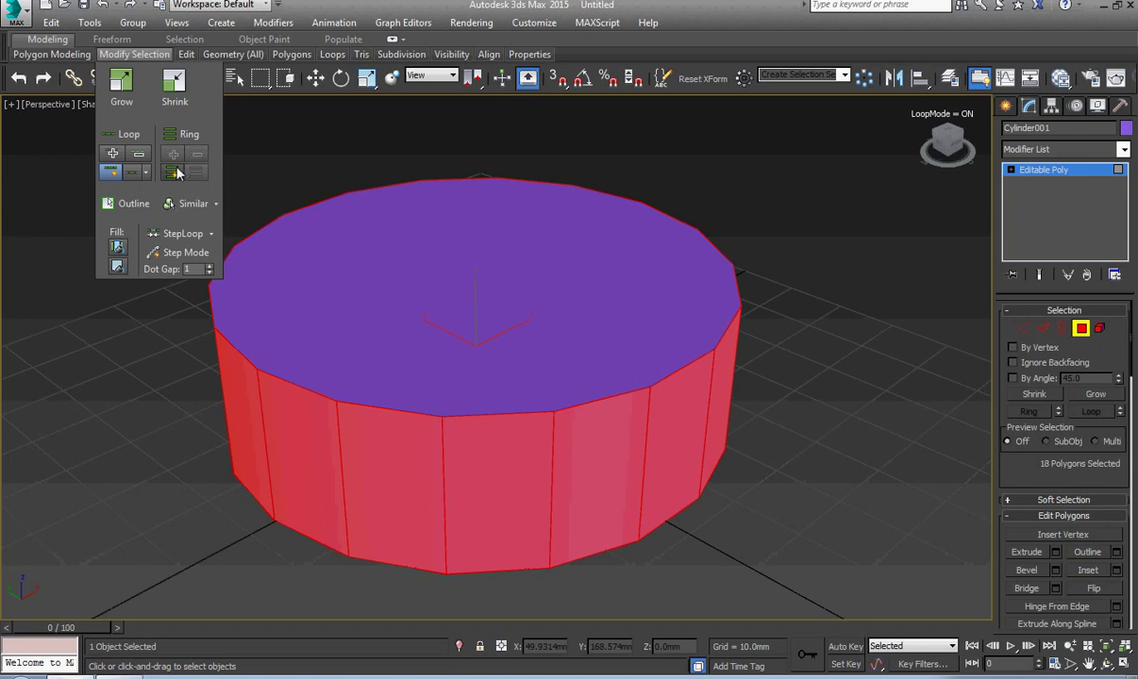
click(171, 172)
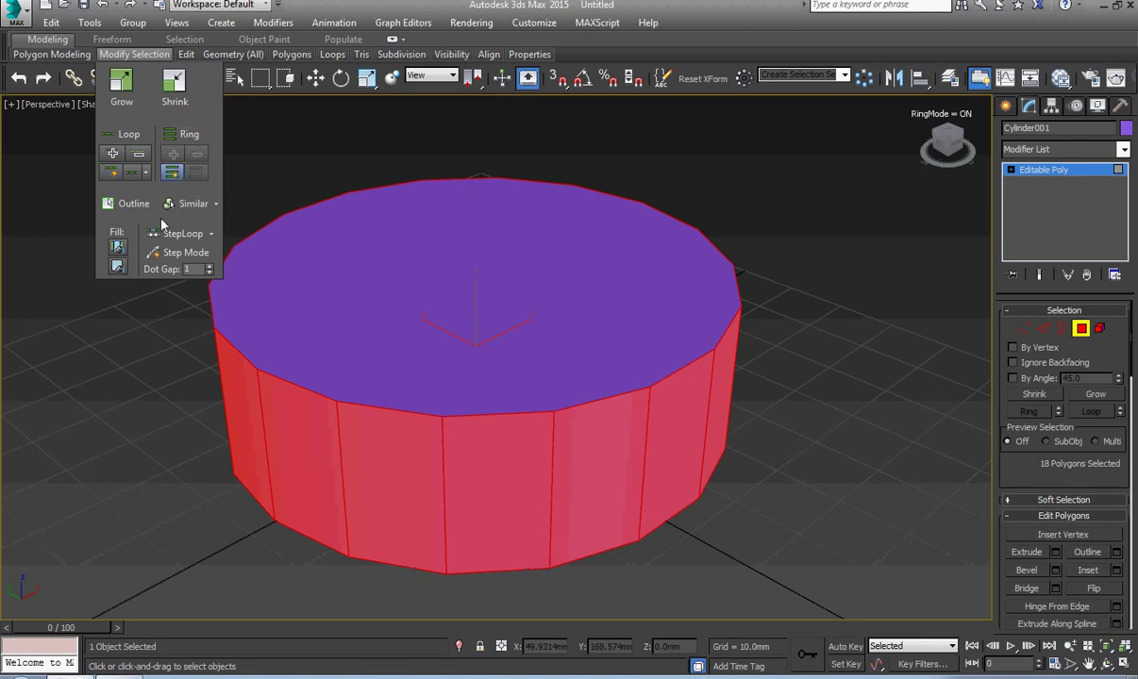
click(210, 234)
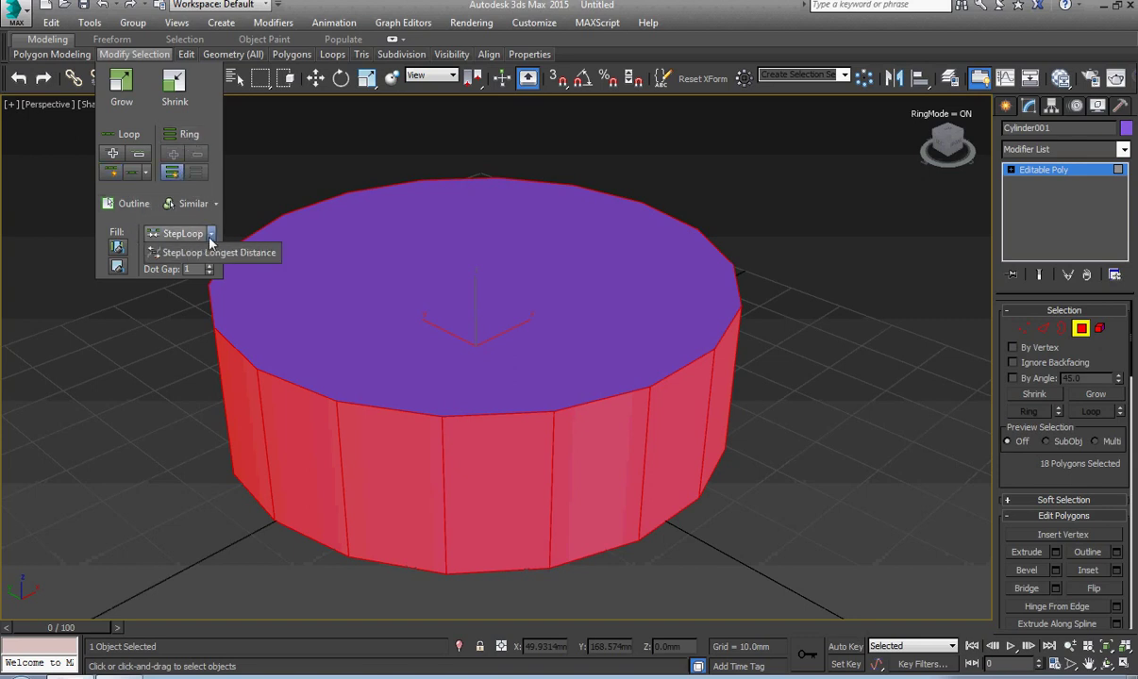
click(217, 252)
- Switch to Move, retry Loop Mode, then finish with Ring Mode on and one face selected
right_click(273, 405)
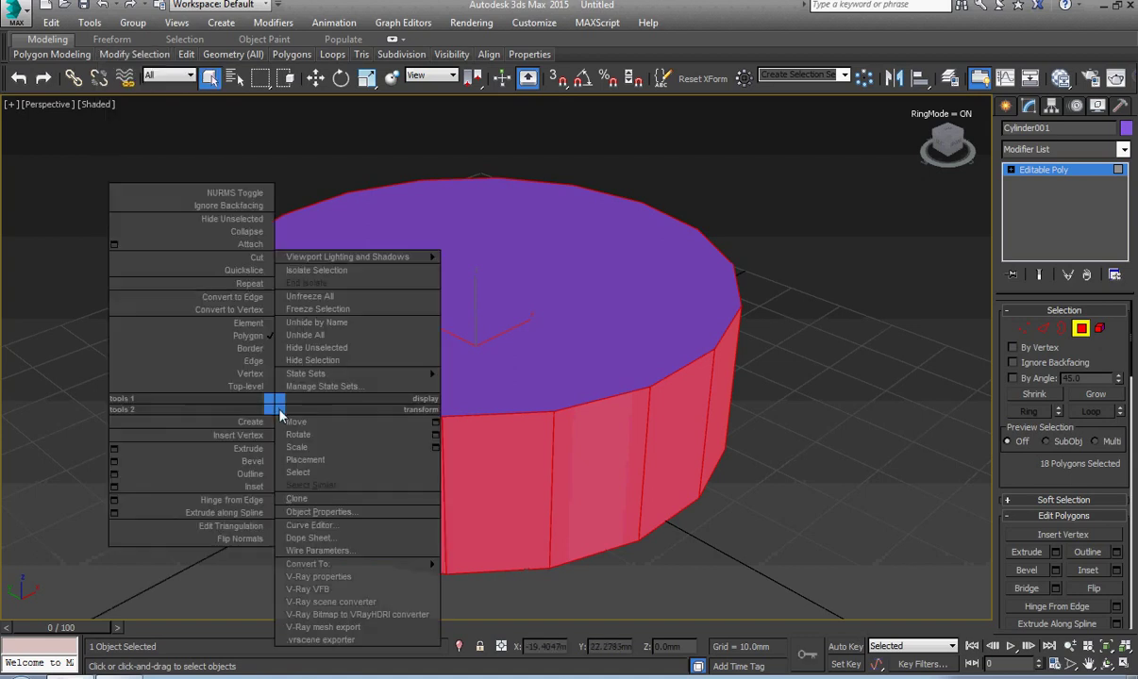
click(290, 421)
click(320, 427)
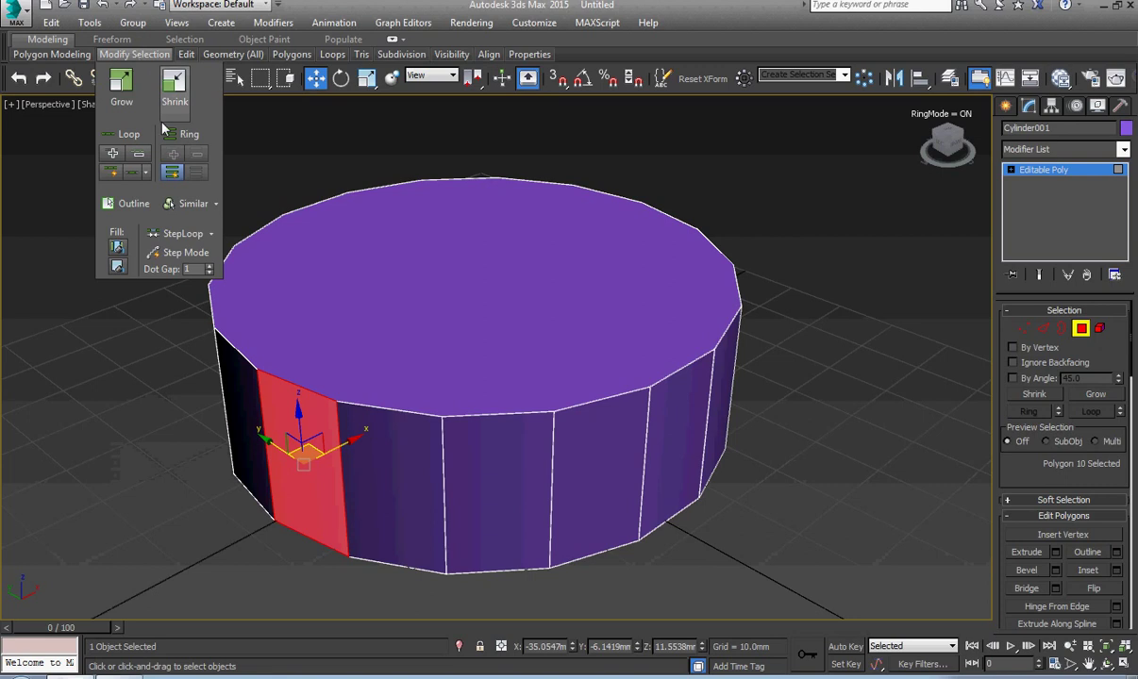
click(136, 173)
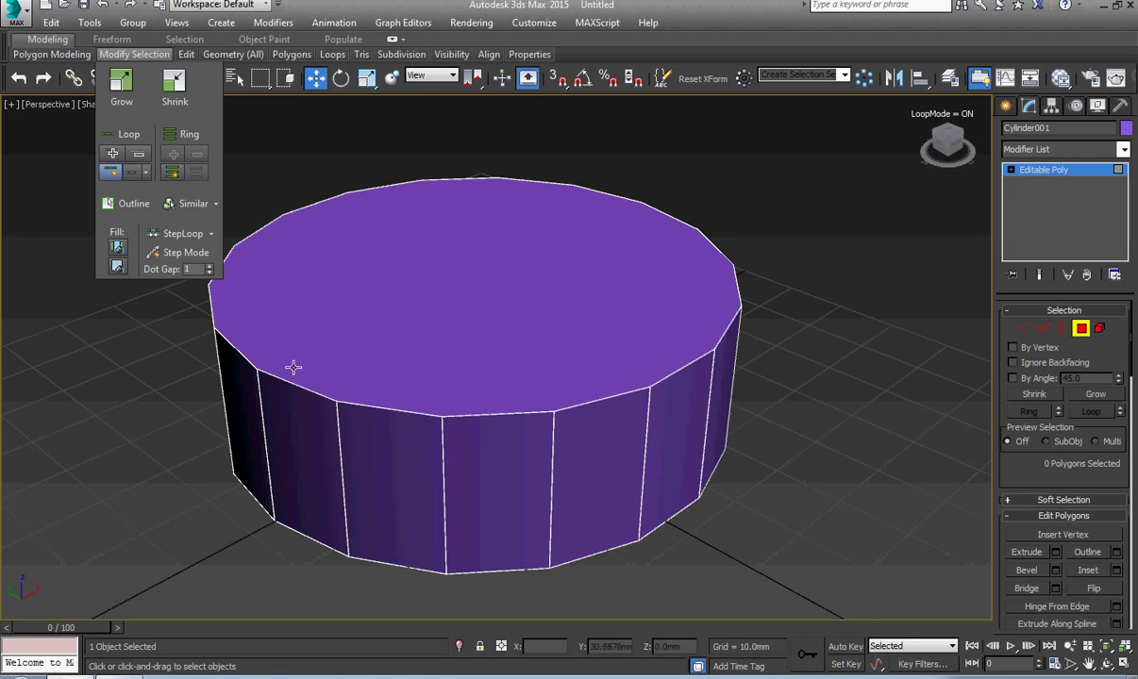
click(266, 382)
mouse_move(129, 204)
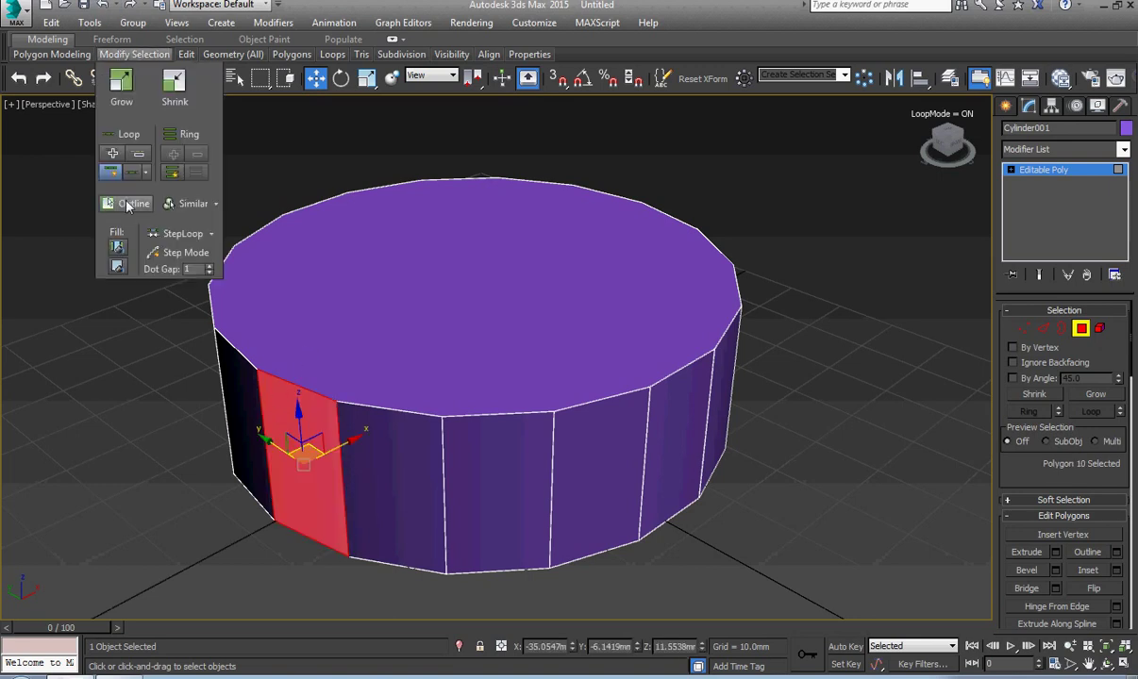
click(129, 179)
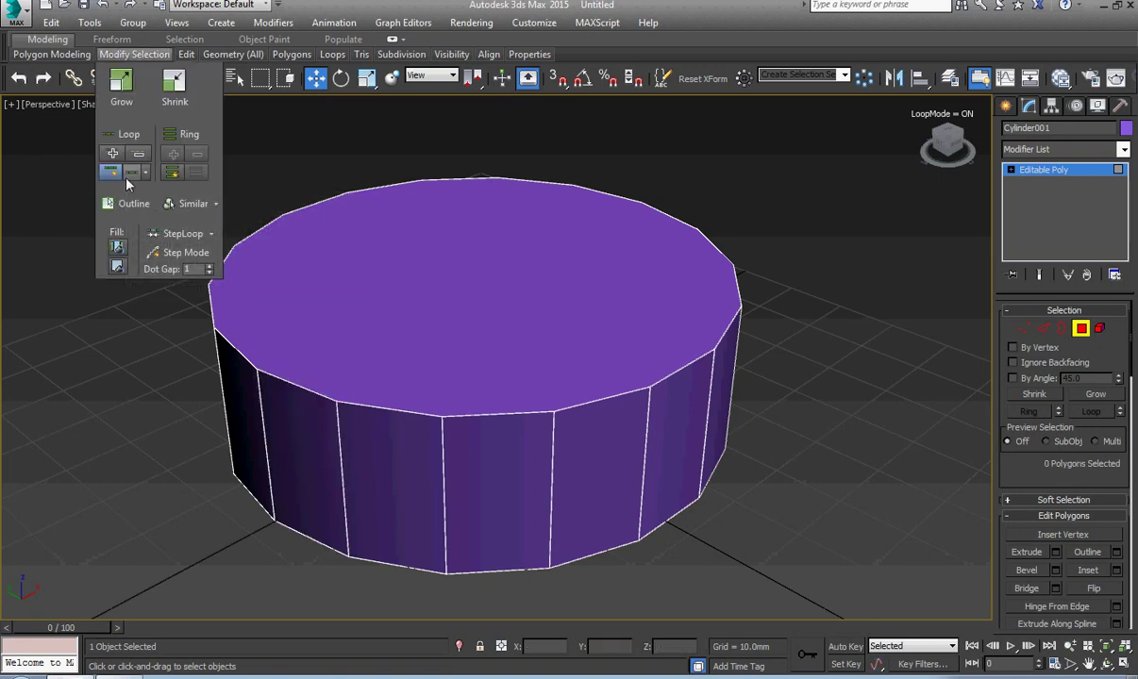
click(172, 172)
click(368, 477)
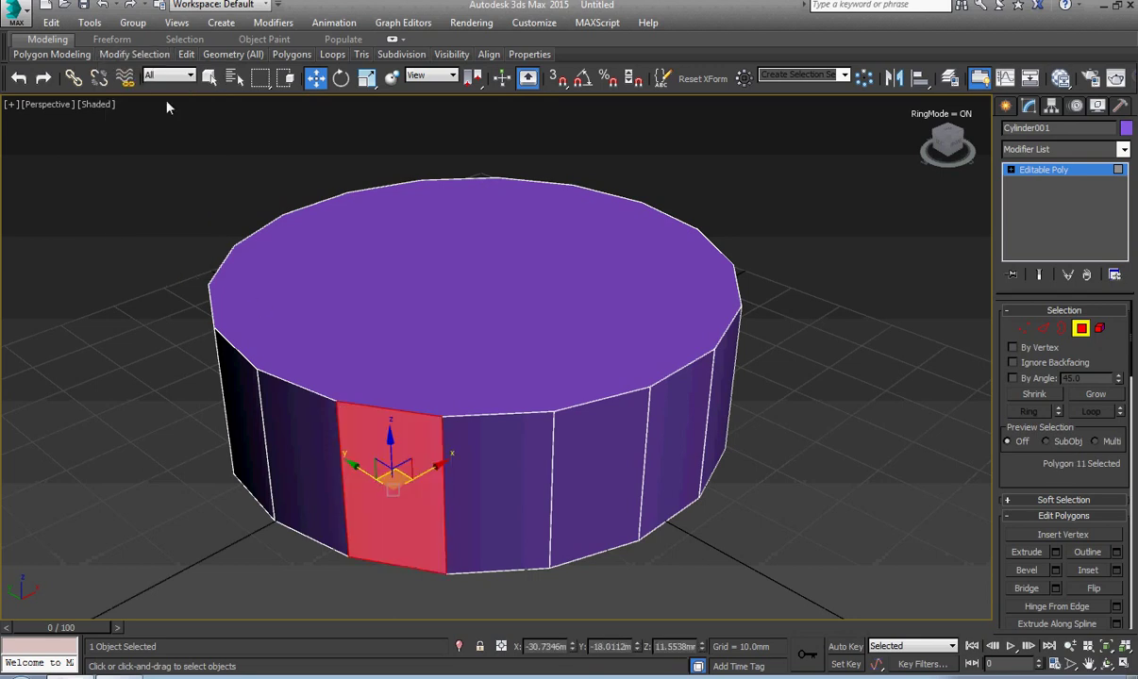
- Select nine alternating side faces around the cylinder
ctrl+click(574, 488)
mouse_move(134, 53)
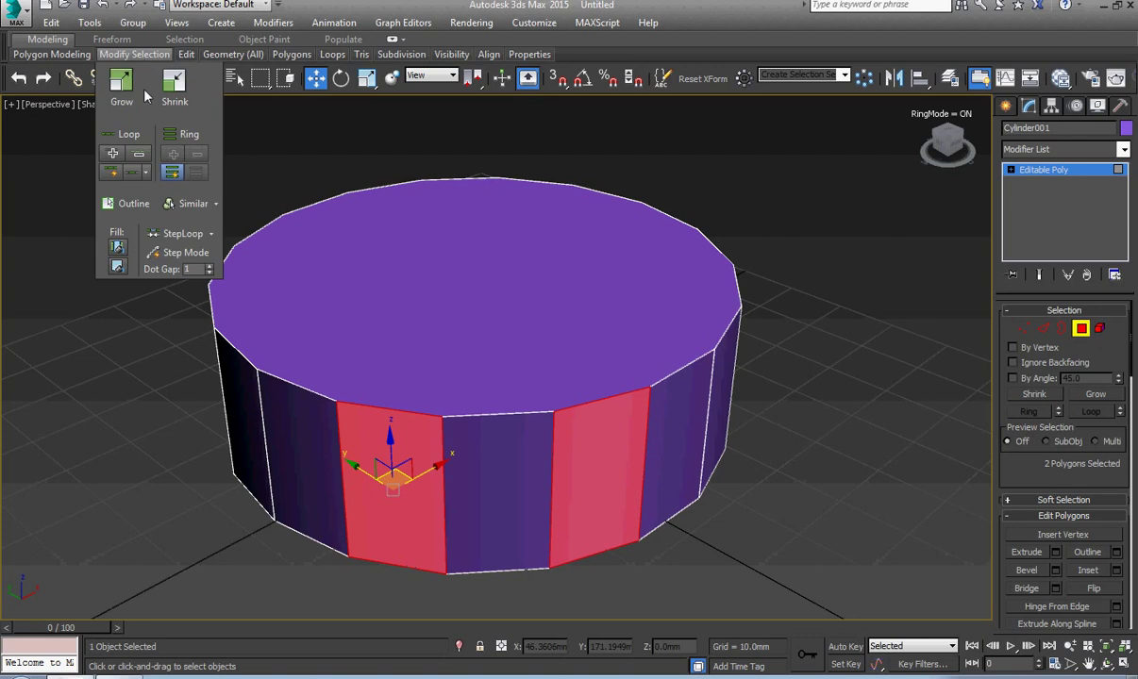
click(167, 136)
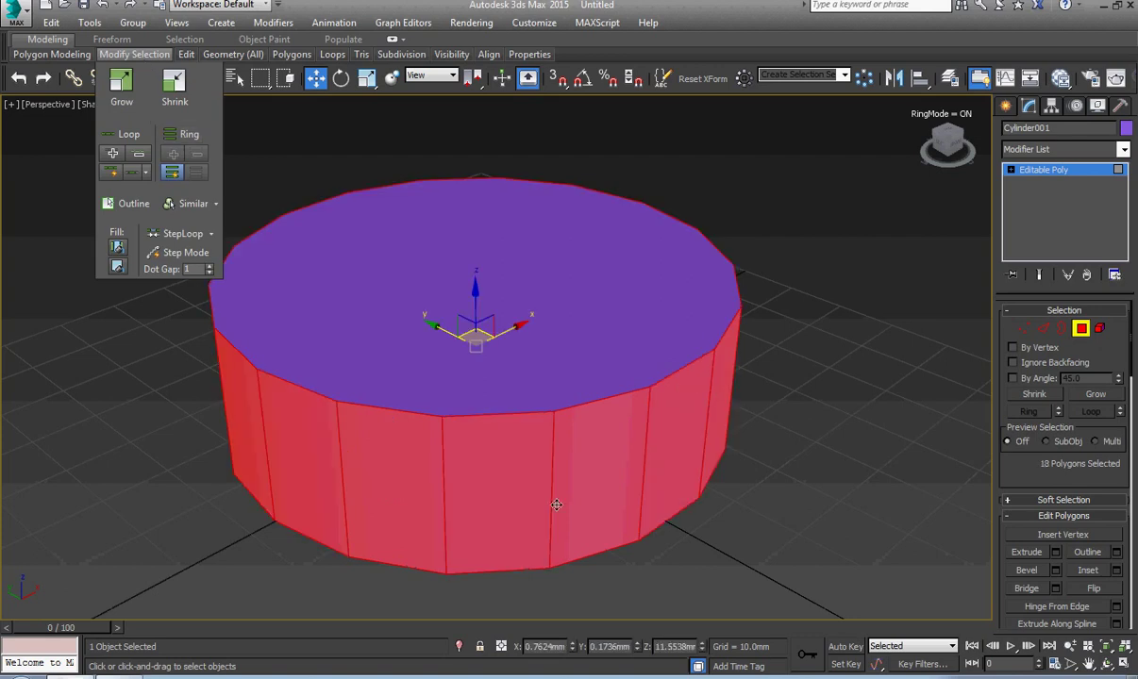
click(500, 471)
ctrl+click(686, 446)
alt+middle_drag(685, 446, 566, 437)
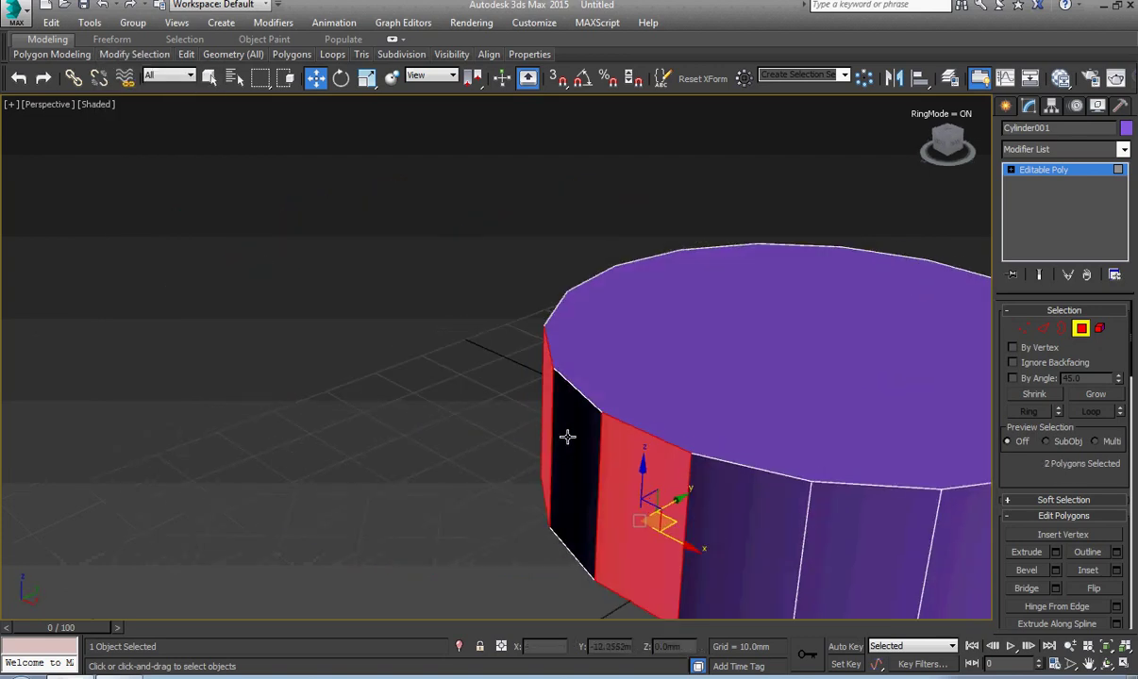
ctrl+click(566, 437)
scroll(482, 470, down, 5)
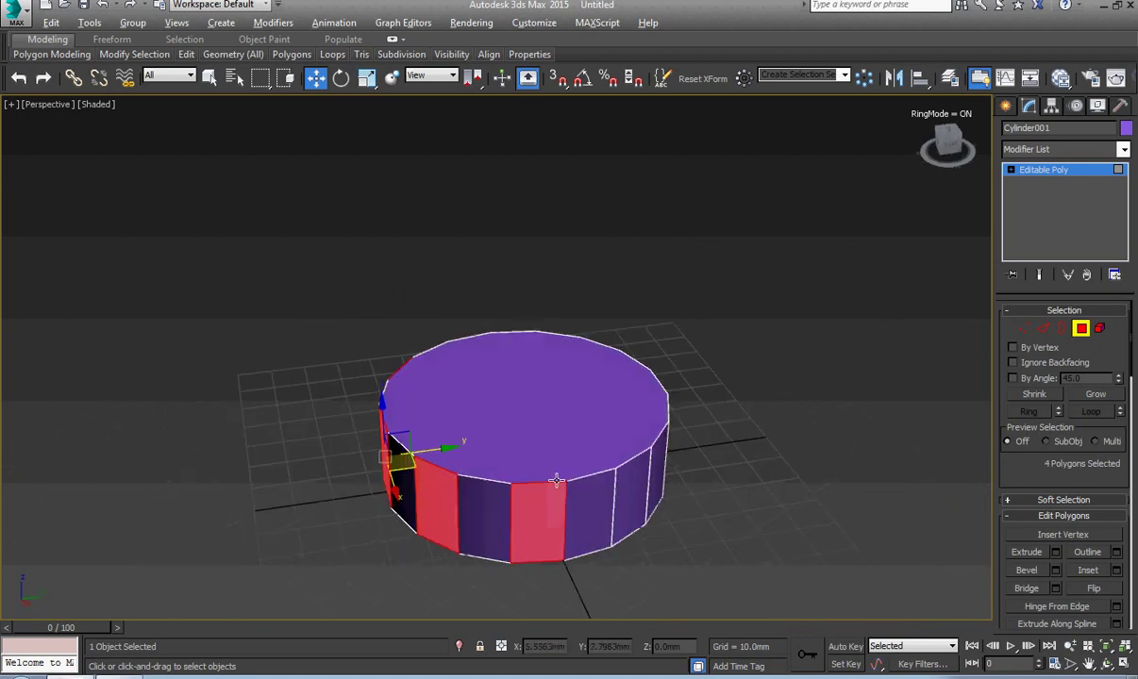
mouse_move(585, 477)
alt+middle_down()
mouse_move(579, 540)
mouse_move(469, 390)
alt+middle_up()
ctrl+click(579, 540)
ctrl+click(472, 424)
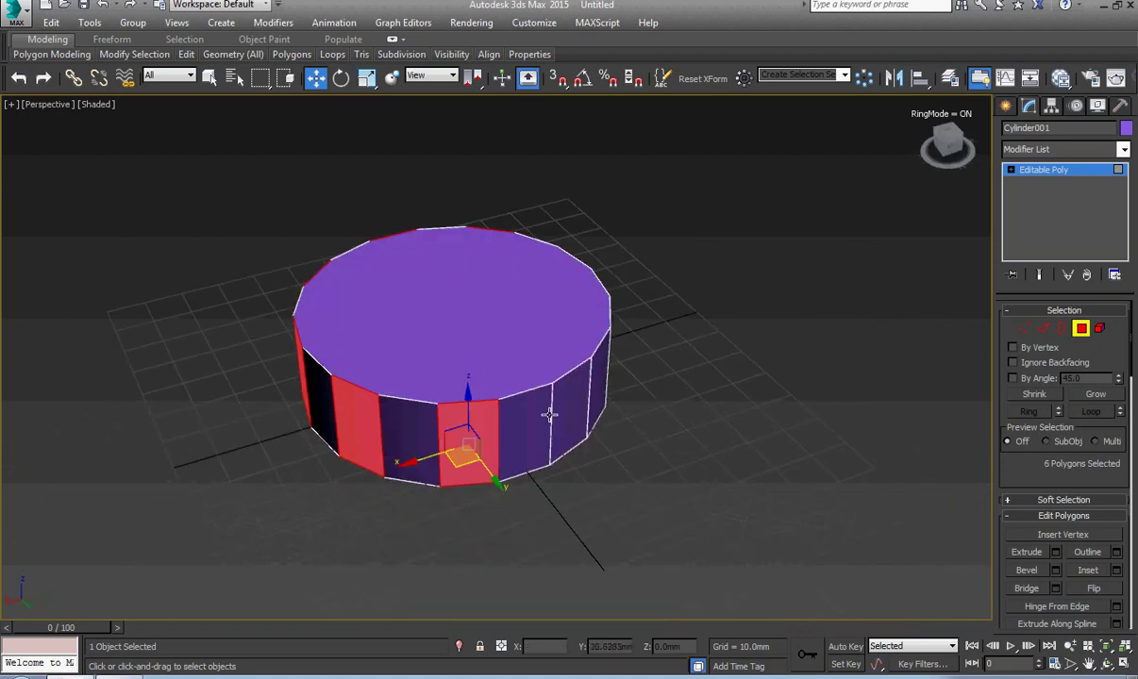
ctrl+click(562, 415)
mouse_move(622, 419)
alt+middle_down()
mouse_move(508, 449)
mouse_move(564, 413)
alt+middle_up()
ctrl+click(486, 476)
ctrl+click(539, 462)
- Extrude the nine faces 10mm outward into teeth and return to the Editable Poly top level
right_click(564, 413)
click(406, 459)
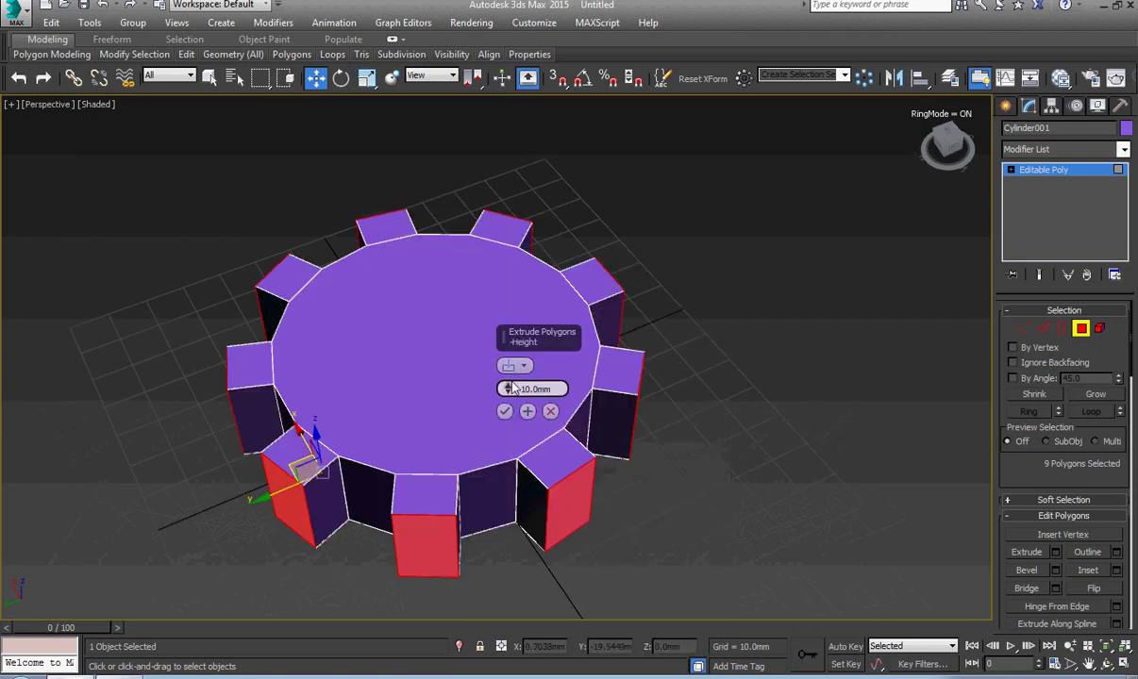
drag(530, 388, 528, 363)
click(505, 411)
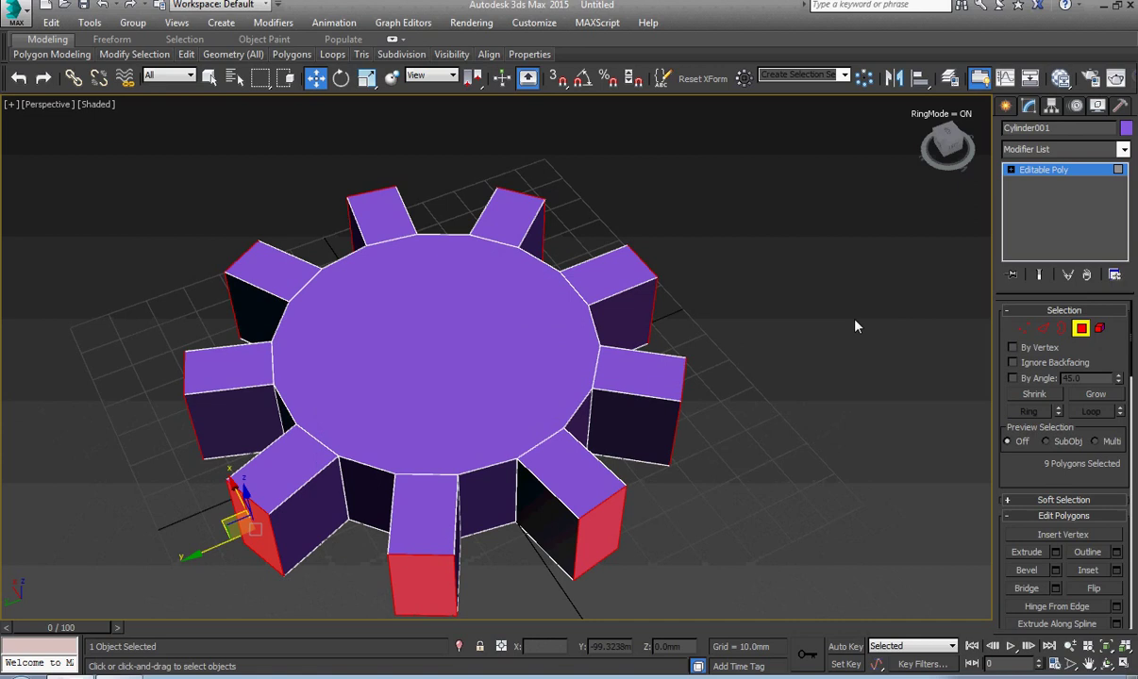
click(1010, 170)
click(1042, 169)
scroll(561, 375, down, 3)
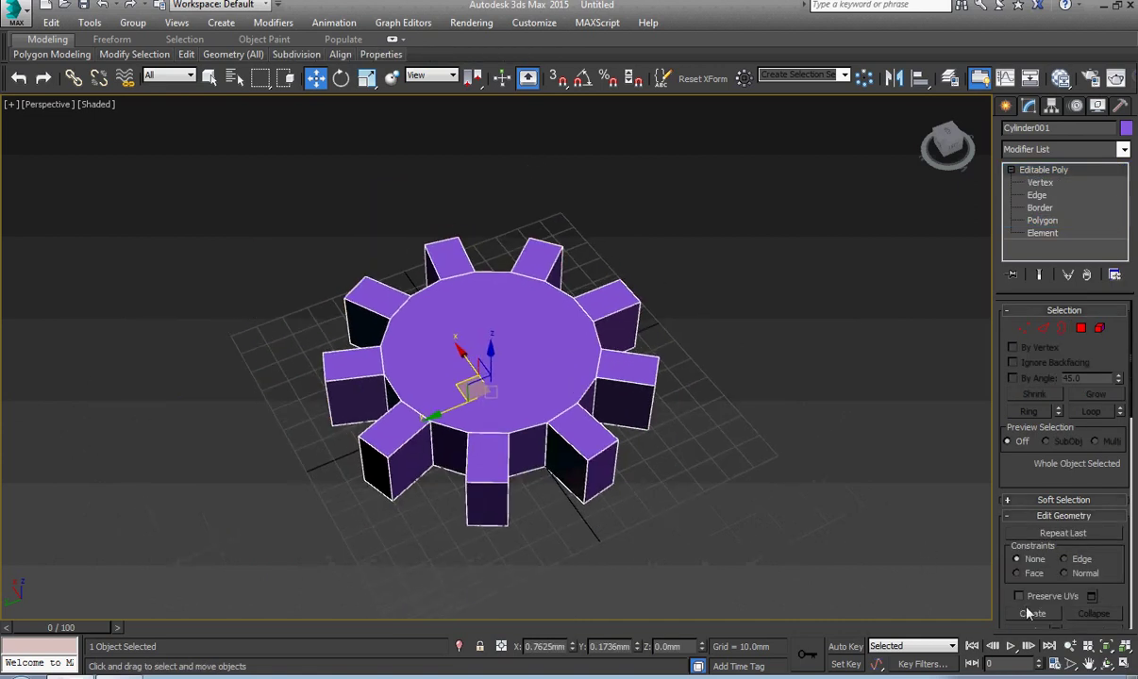
- Toggle the Animation Layers toolbar on and off from the toolbar right-click menu
right_click(1124, 87)
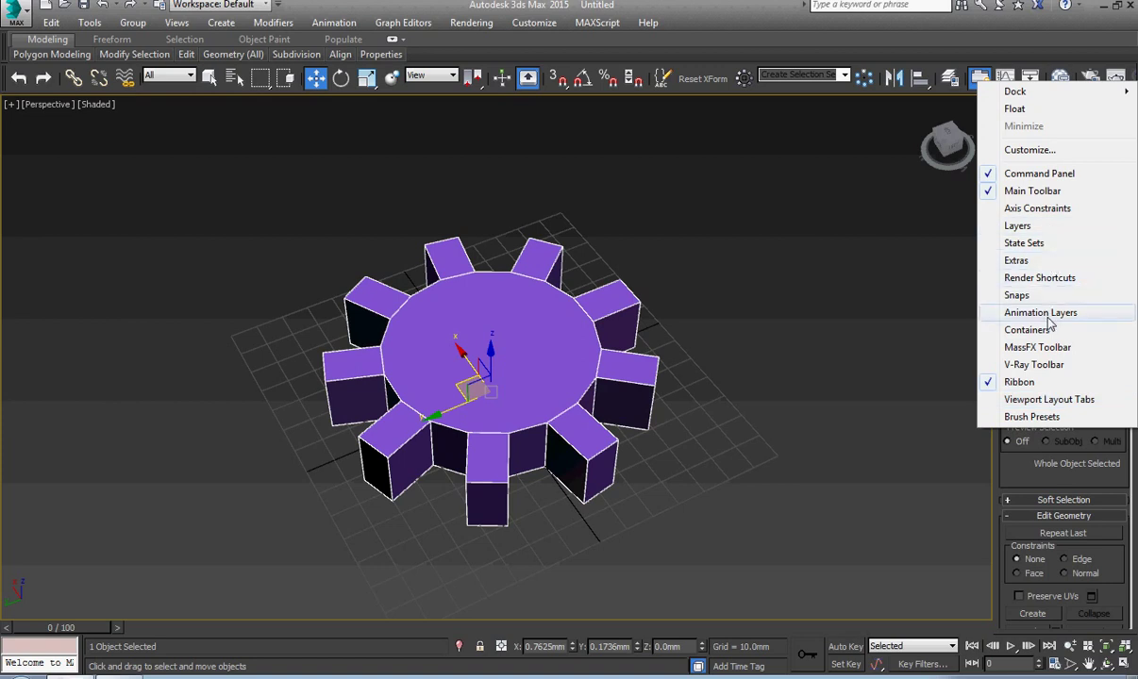
click(1050, 321)
click(506, 405)
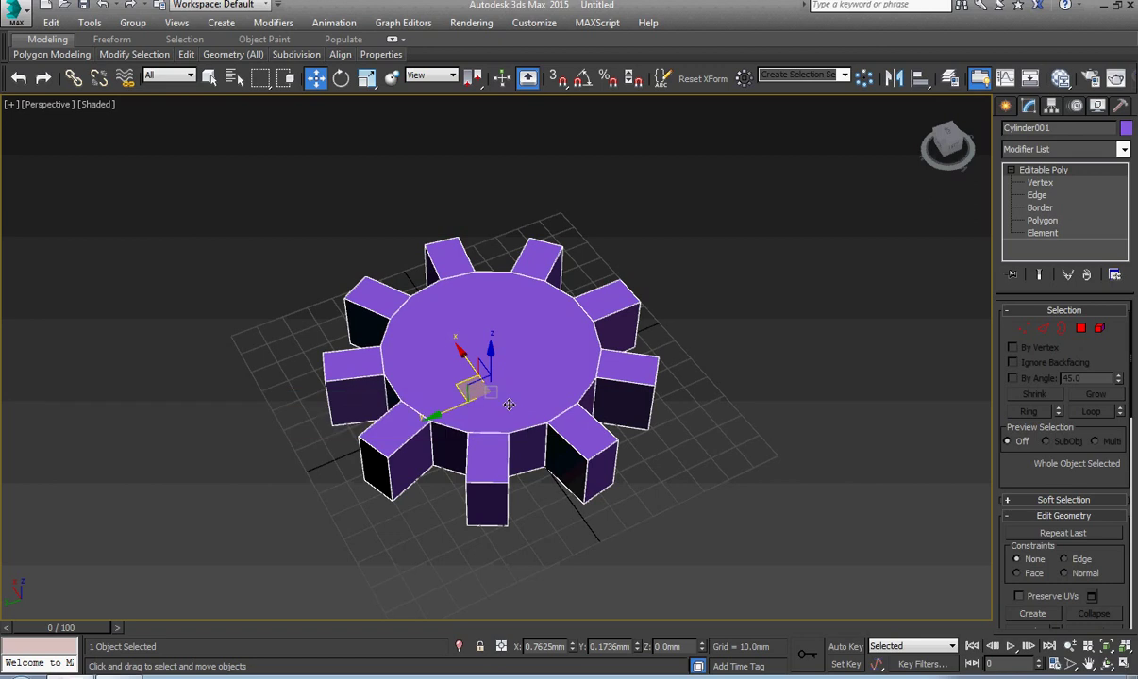
right_click(646, 52)
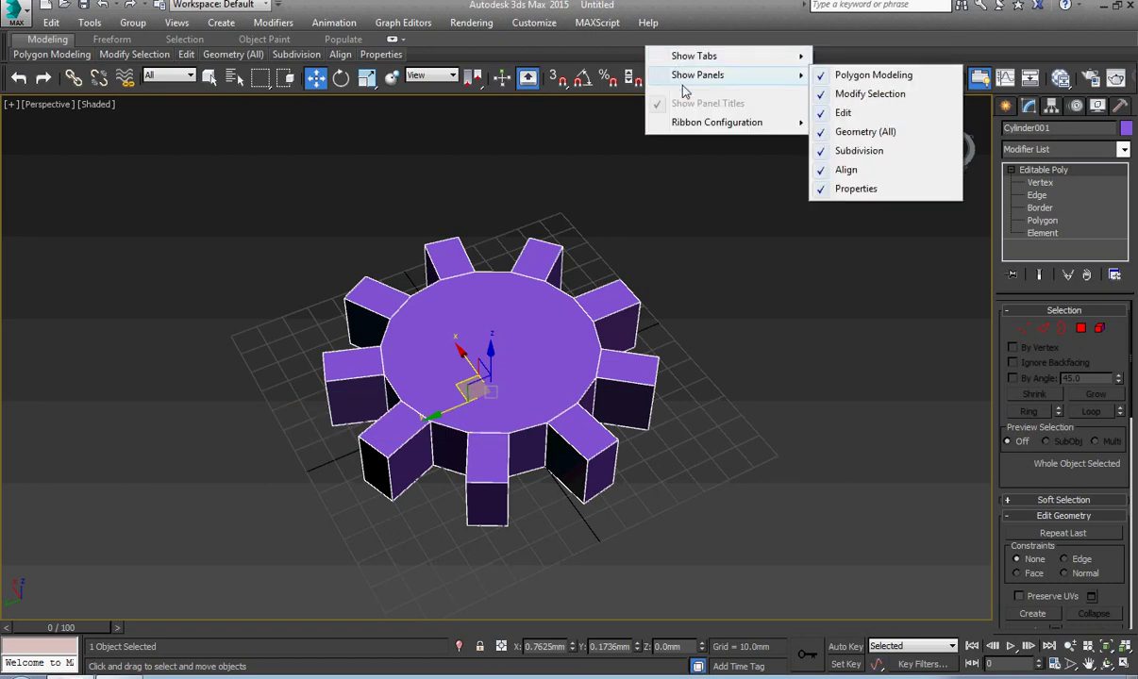
mouse_move(716, 122)
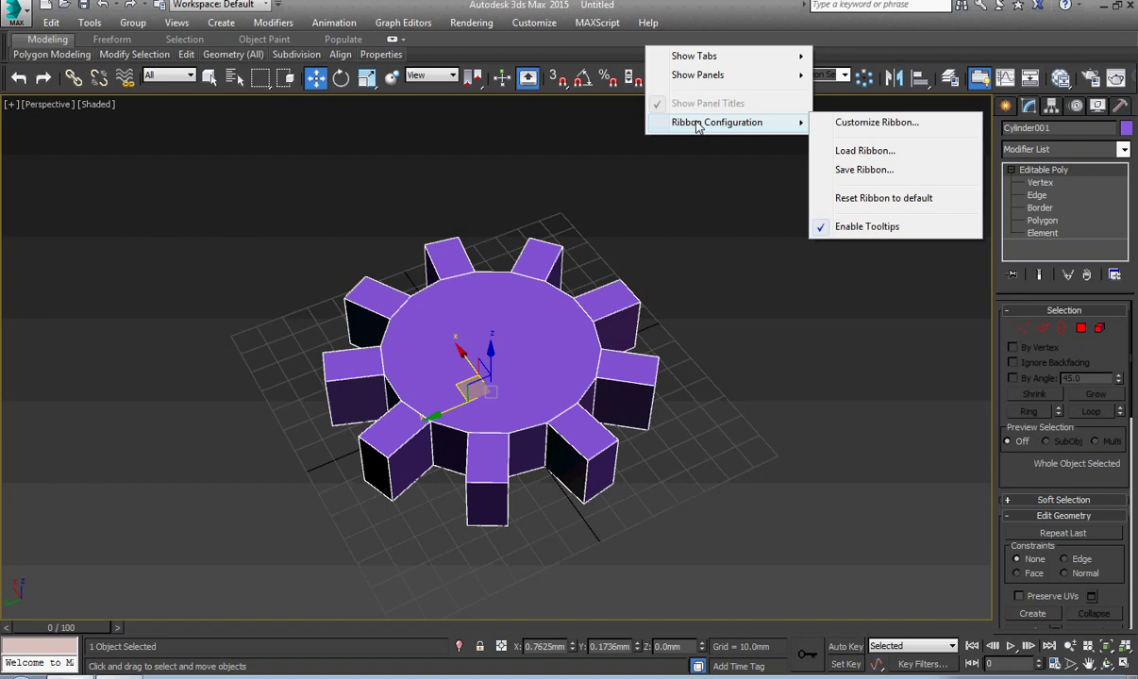
click(986, 37)
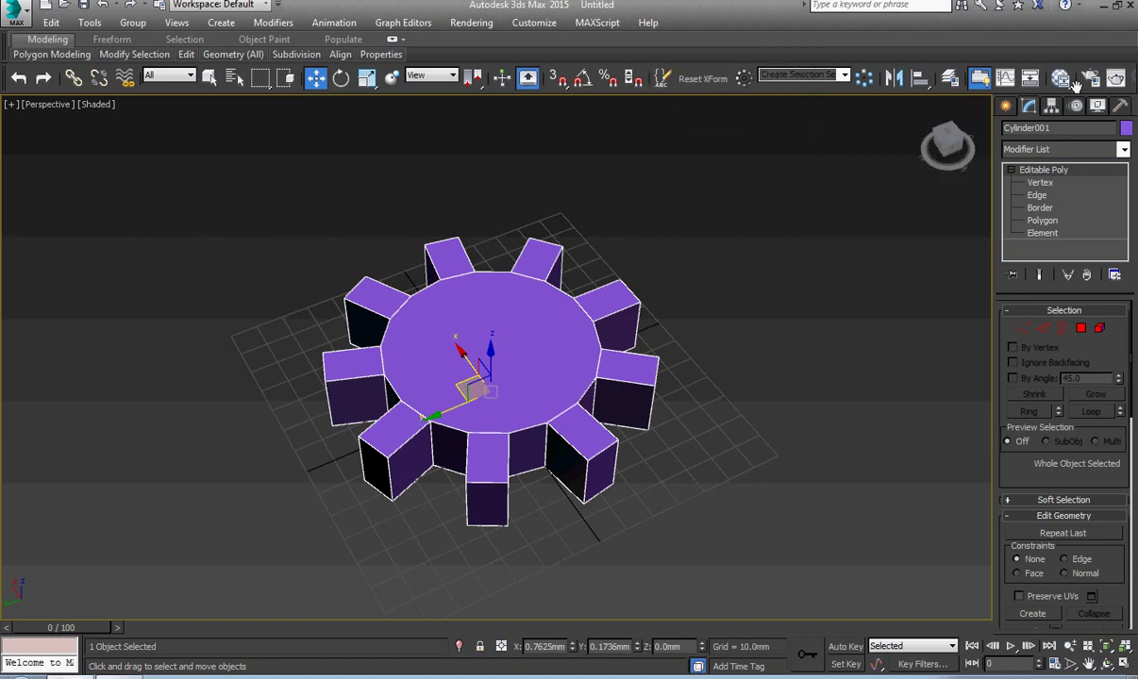
- Turn on the track bar via Customize > Show UI > Show Track Bar
drag(1075, 88, 508, 90)
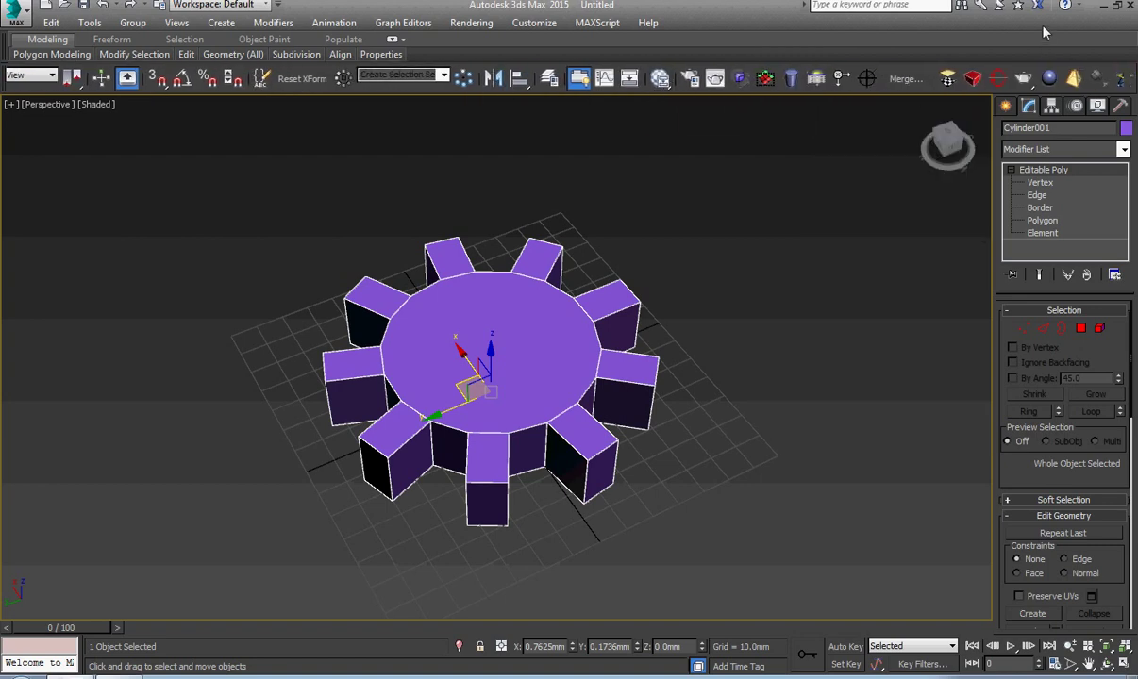
click(534, 23)
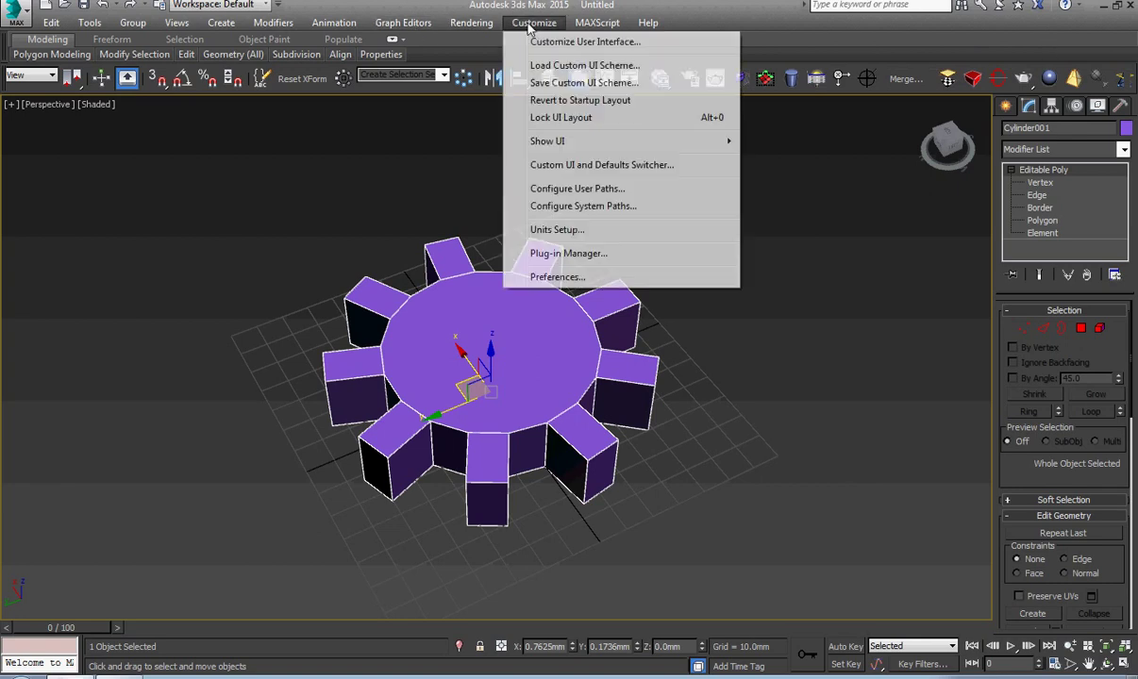
mouse_move(547, 141)
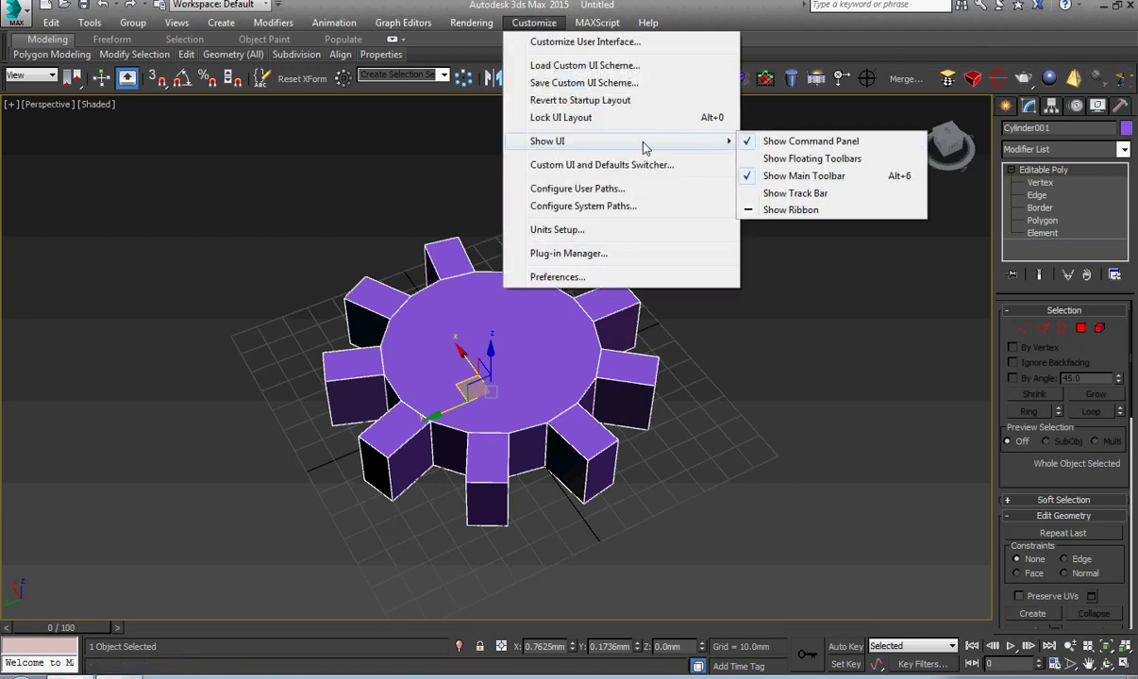
click(813, 193)
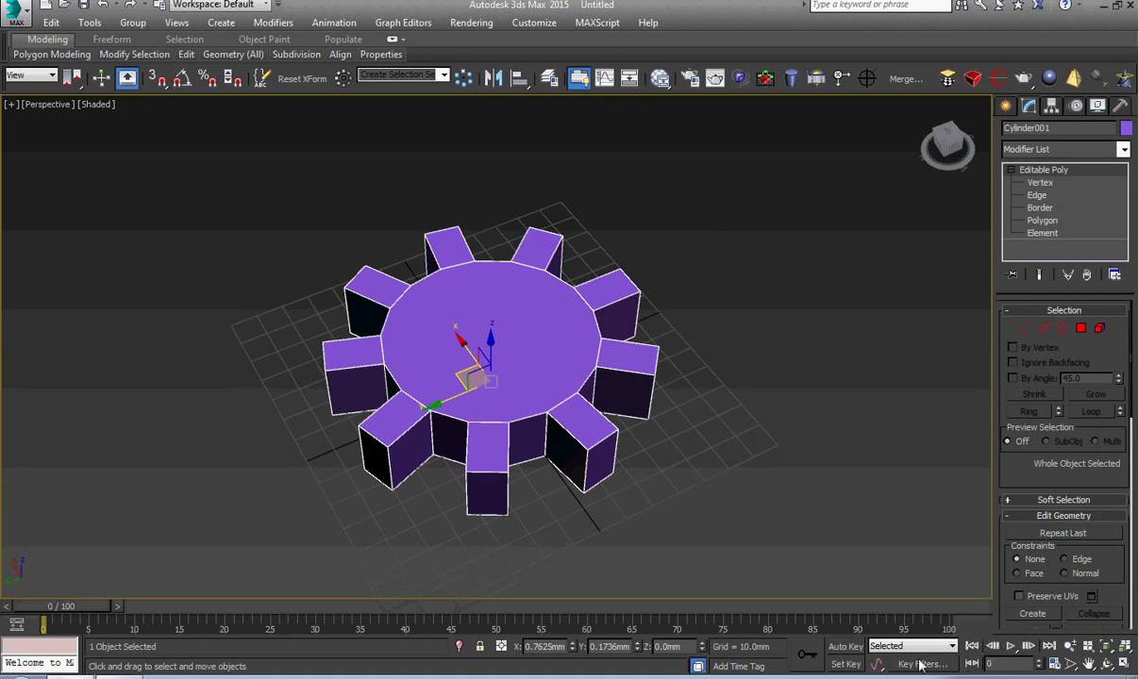
- With Auto Key on, rotate the gear about its vertical axis at frame 100
click(845, 647)
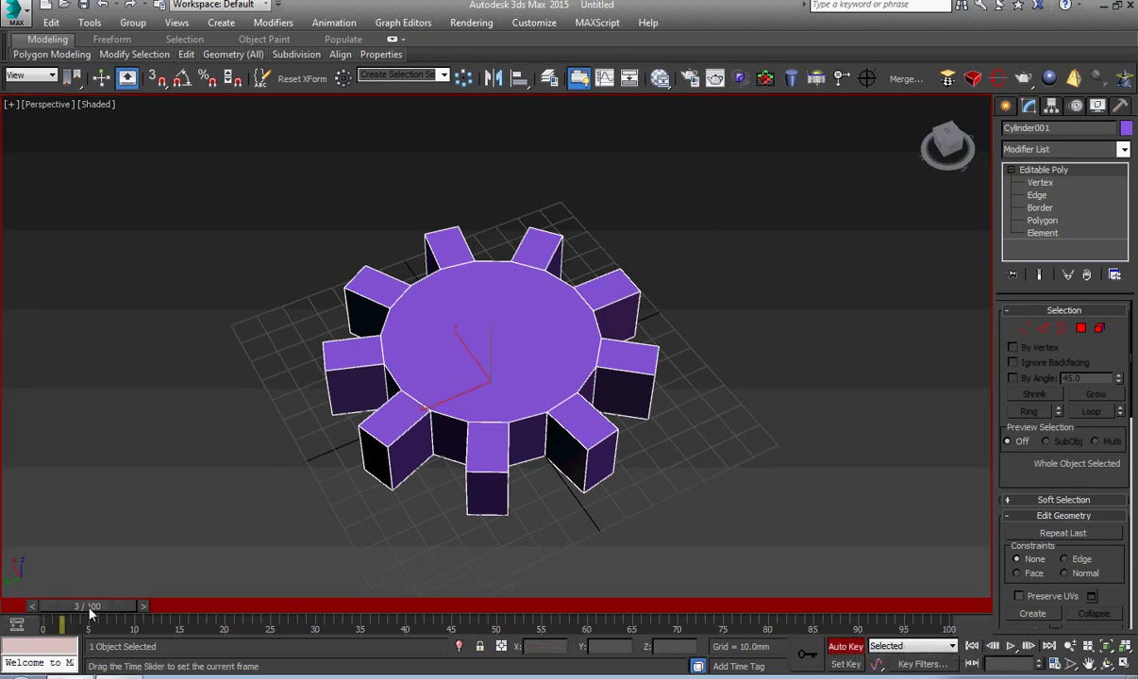
drag(66, 605, 929, 605)
right_click(498, 377)
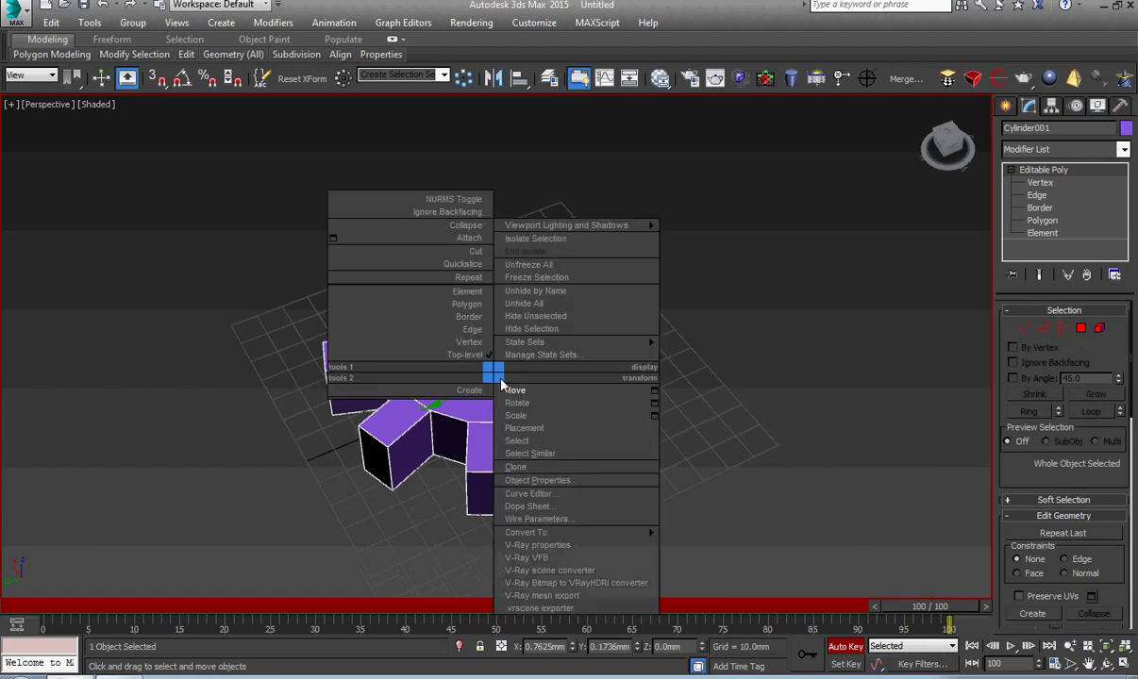
click(514, 400)
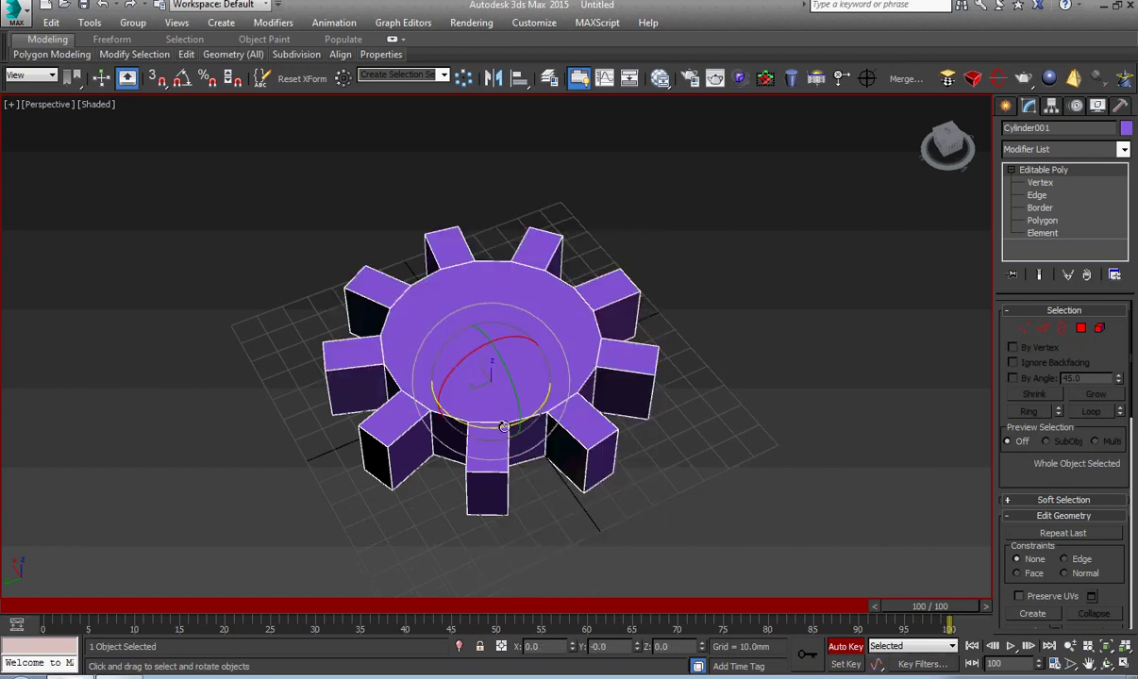
mouse_move(504, 427)
mouse_down()
mouse_move(738, 407)
mouse_move(472, 432)
mouse_up()
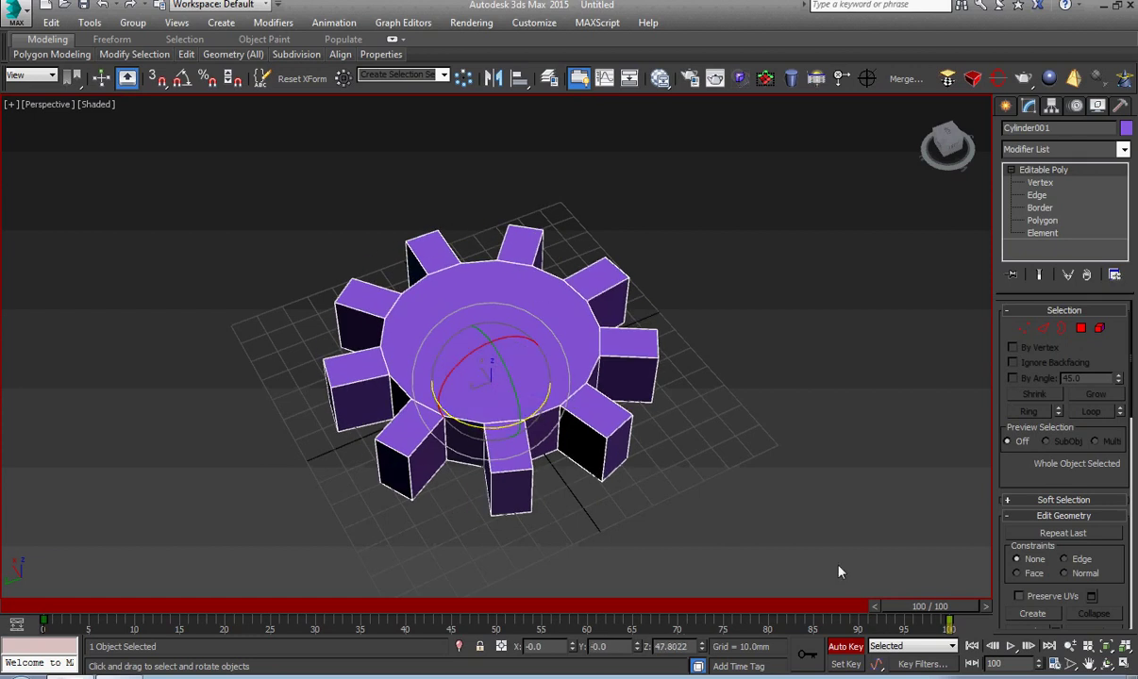
- Scrub back to frame 0 to preview the spin and return to Move
drag(925, 608, 66, 607)
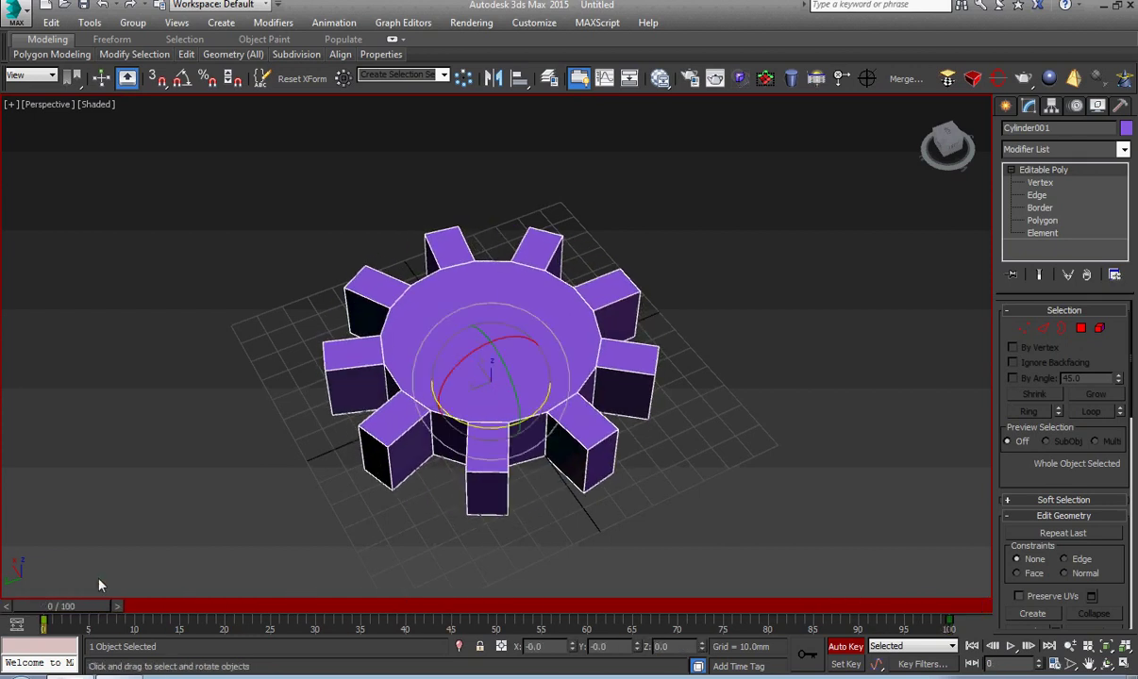
right_click(536, 362)
click(546, 379)
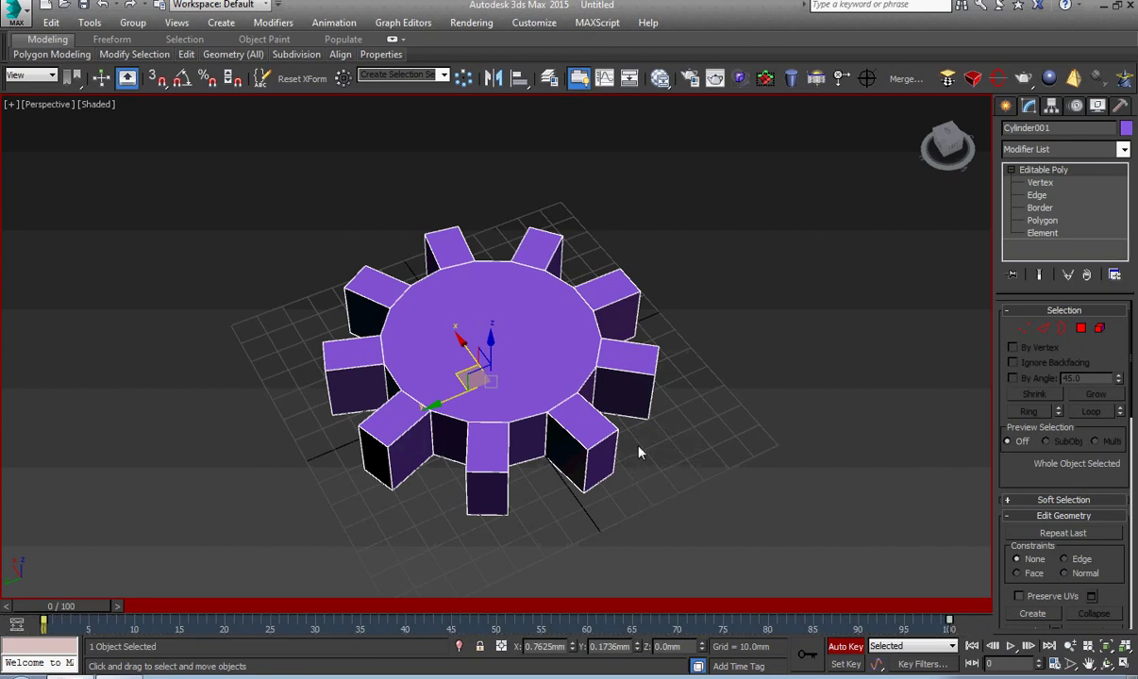
middle_drag(577, 367, 563, 372)
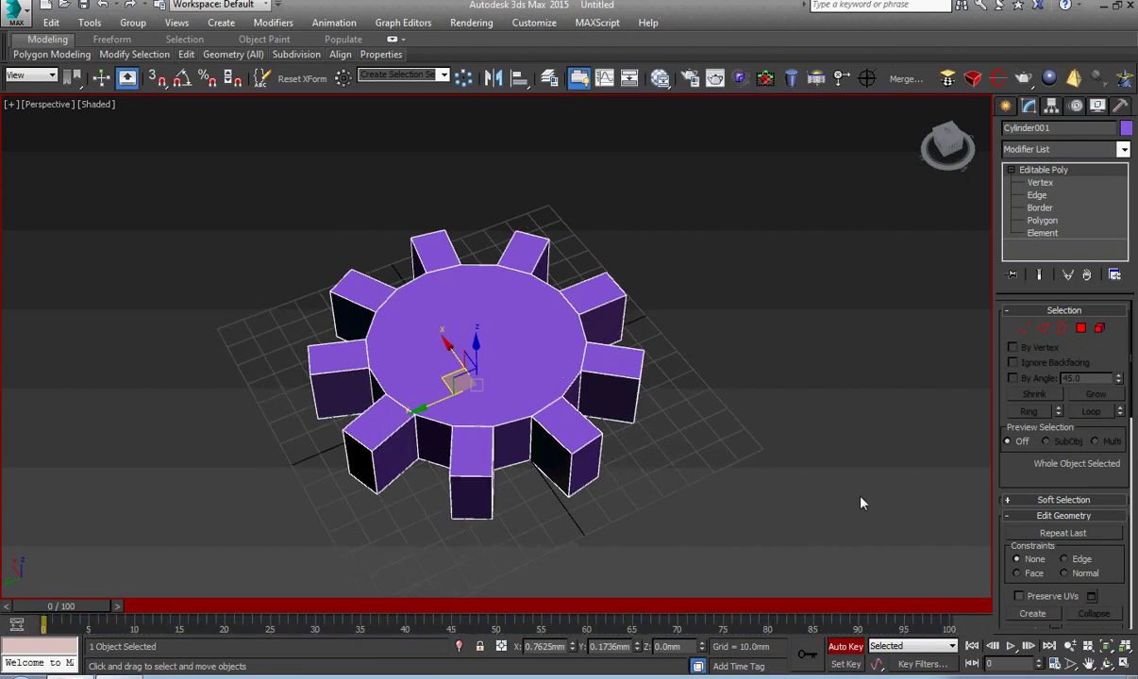
mouse_move(861, 642)
alt+middle_down()
mouse_move(662, 502)
mouse_move(564, 462)
mouse_move(554, 443)
alt+middle_up()
- Delete the gear and draw a three-point ramp line (diagonal then horizontal) in Front view
key(Delete)
key(f)
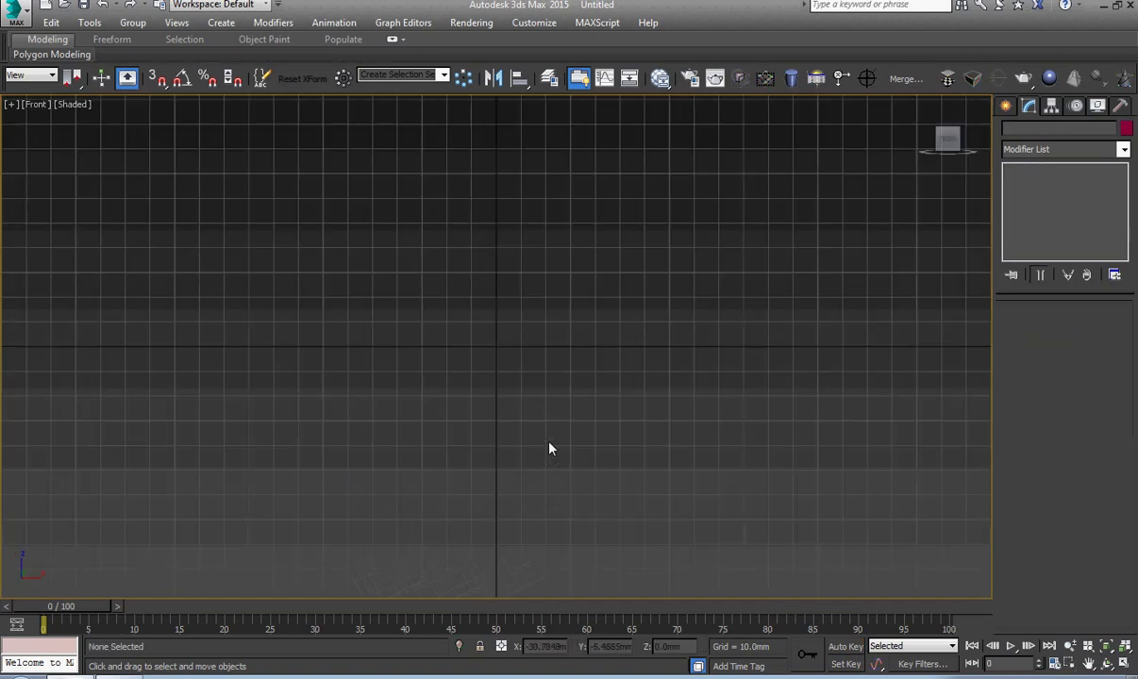
right_click(569, 442)
click(592, 384)
click(416, 223)
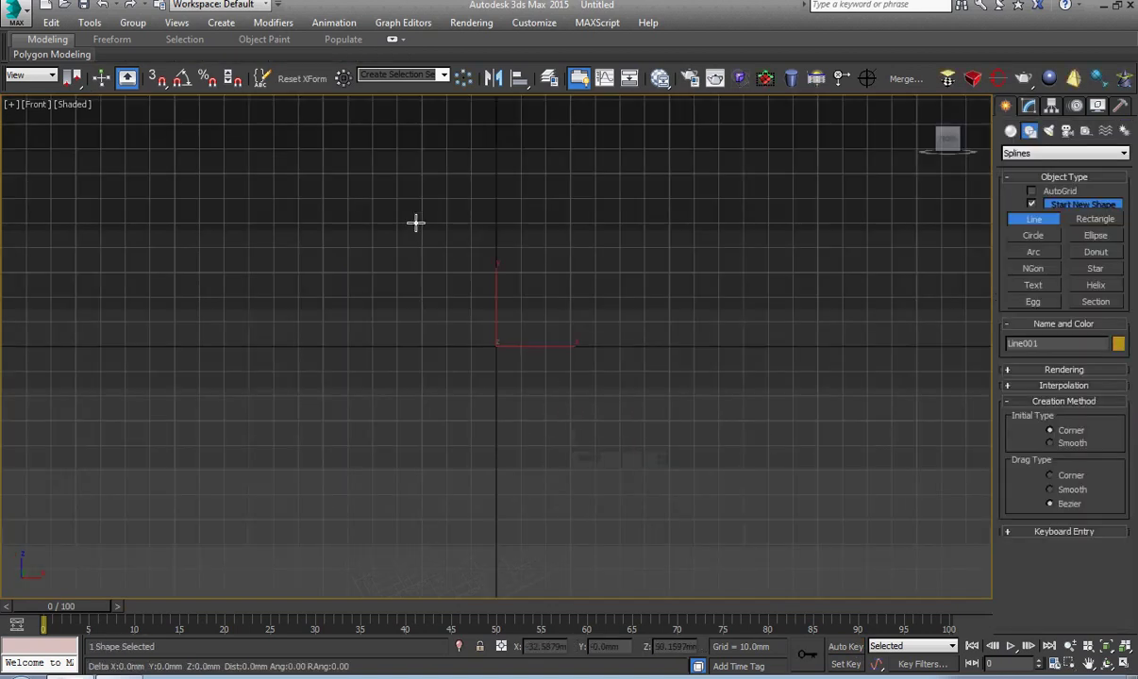
click(764, 465)
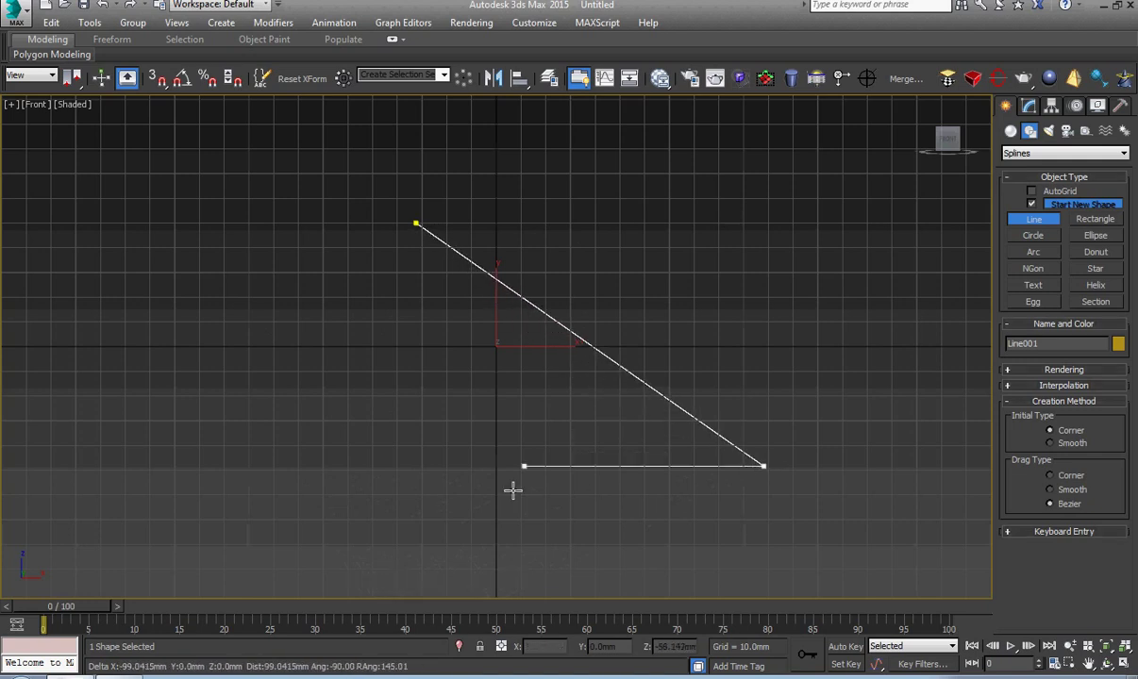
shift+click(160, 500)
right_click(430, 438)
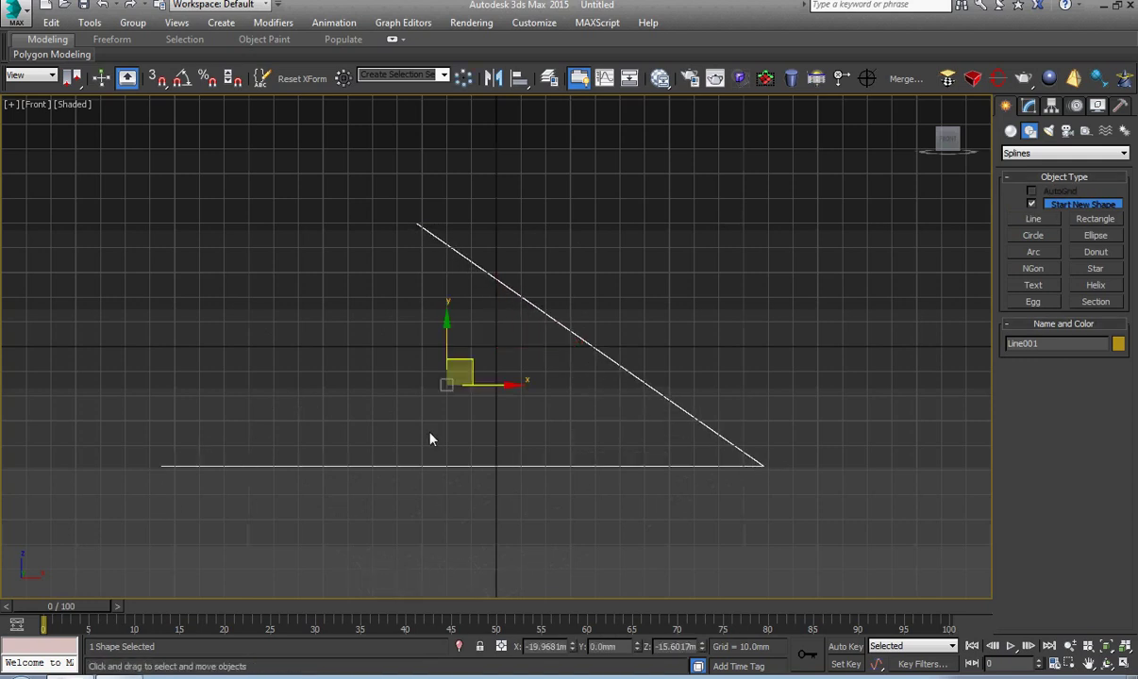
- Return to Perspective view, orbit to inspect Line001, and browse its Modifier List
key(p)
alt+middle_drag(470, 436, 505, 440)
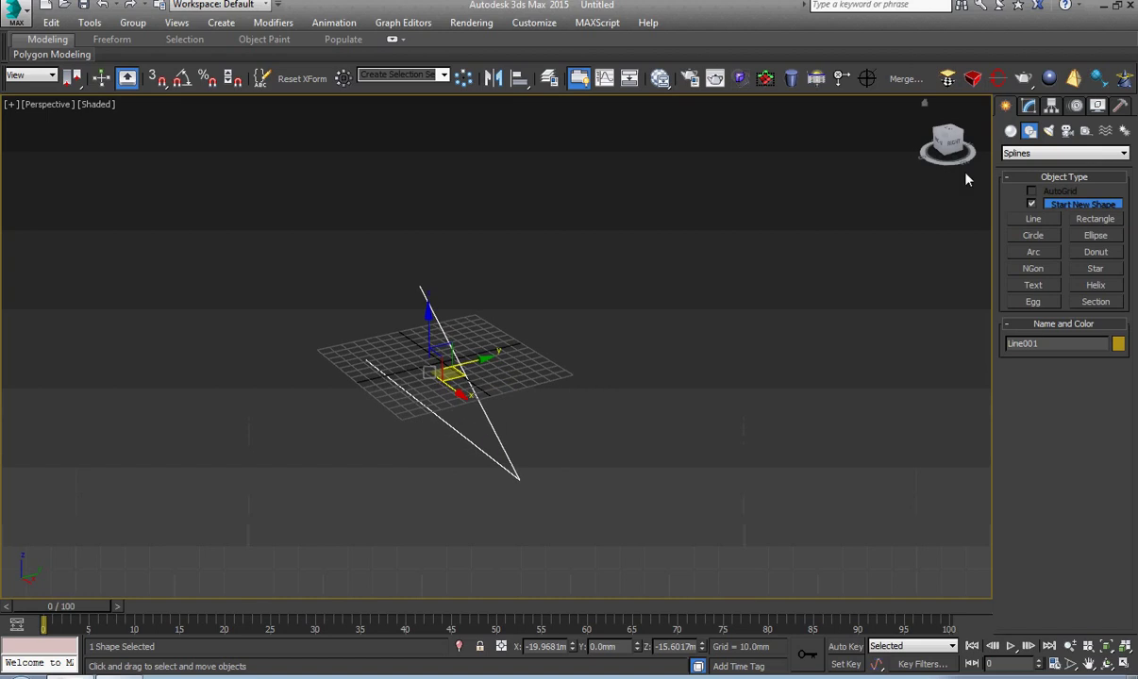
click(1029, 105)
click(1123, 149)
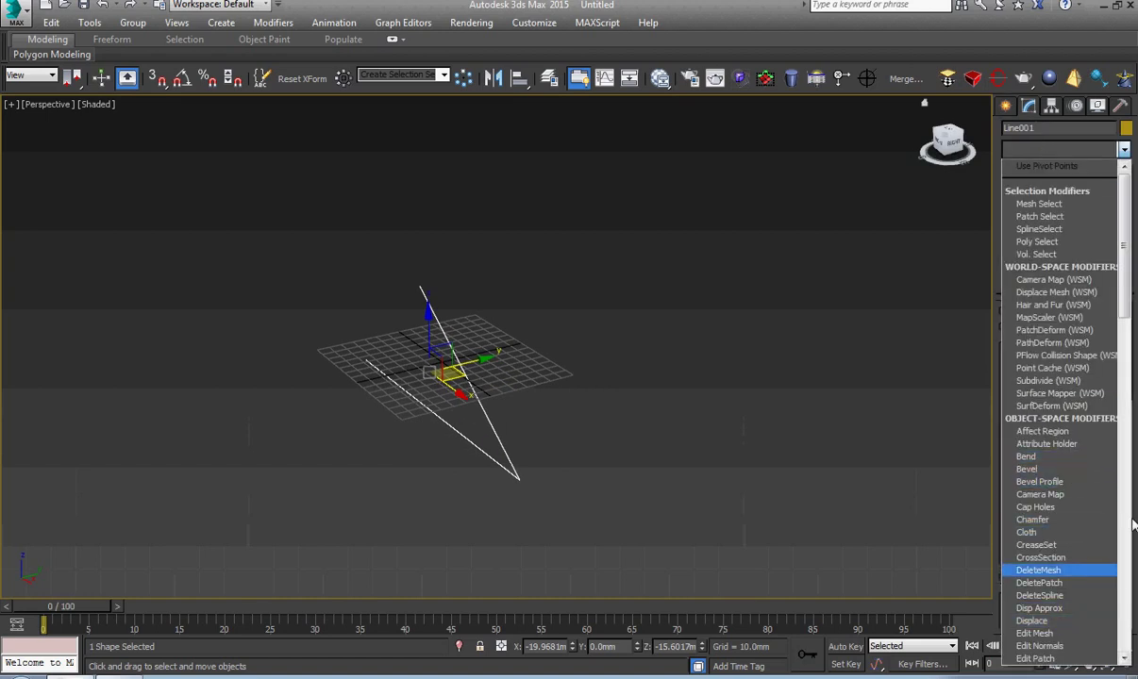
click(1132, 439)
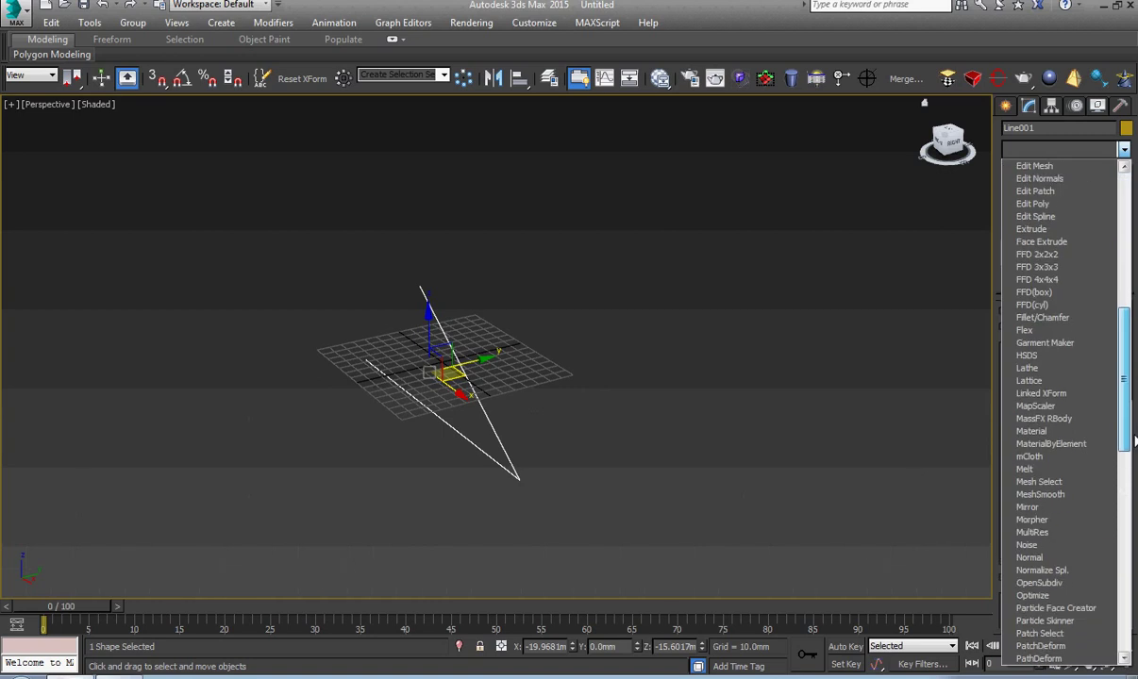
- Add a Shell modifier to the line, then delete it
mouse_move(1135, 439)
mouse_down()
mouse_move(1136, 493)
mouse_move(1135, 413)
mouse_up()
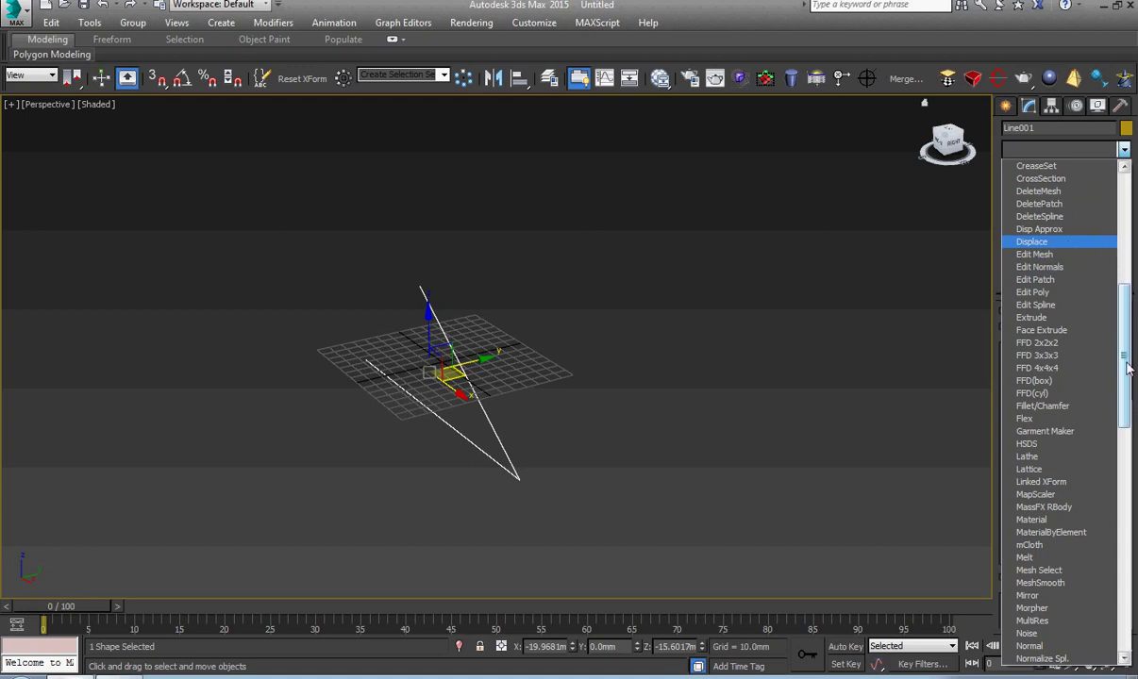
drag(1126, 362, 1132, 269)
text(shell)
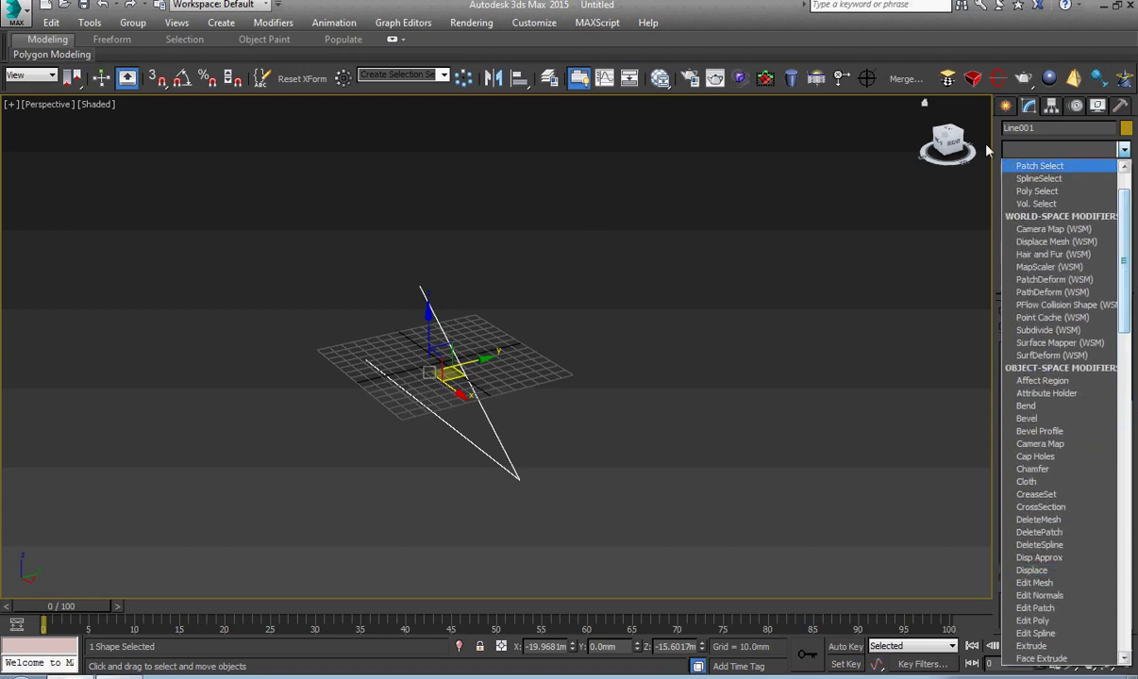
key(Return)
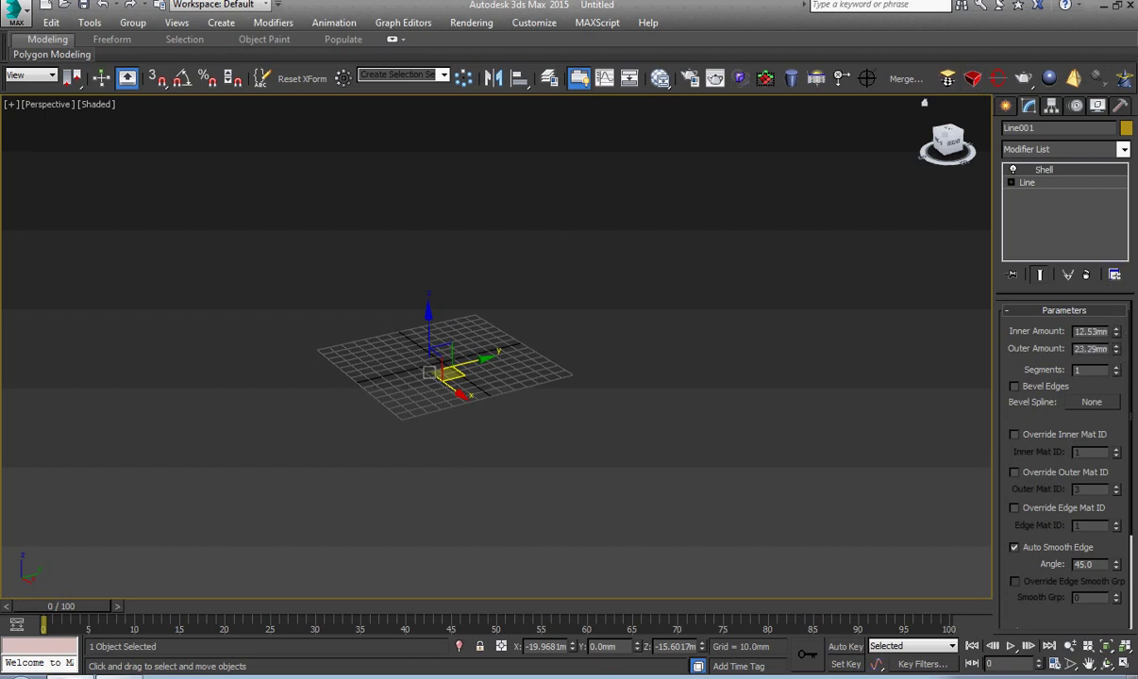
right_click(1047, 169)
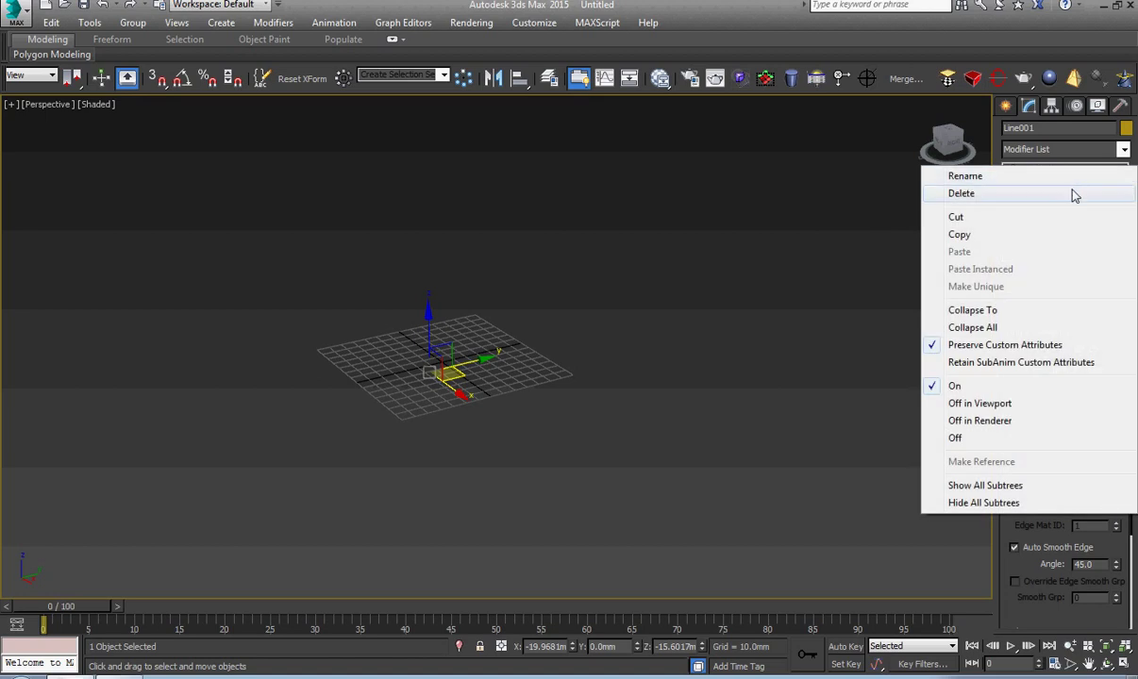
click(1070, 193)
- Add an Extrude modifier with Amount 100mm
click(1056, 149)
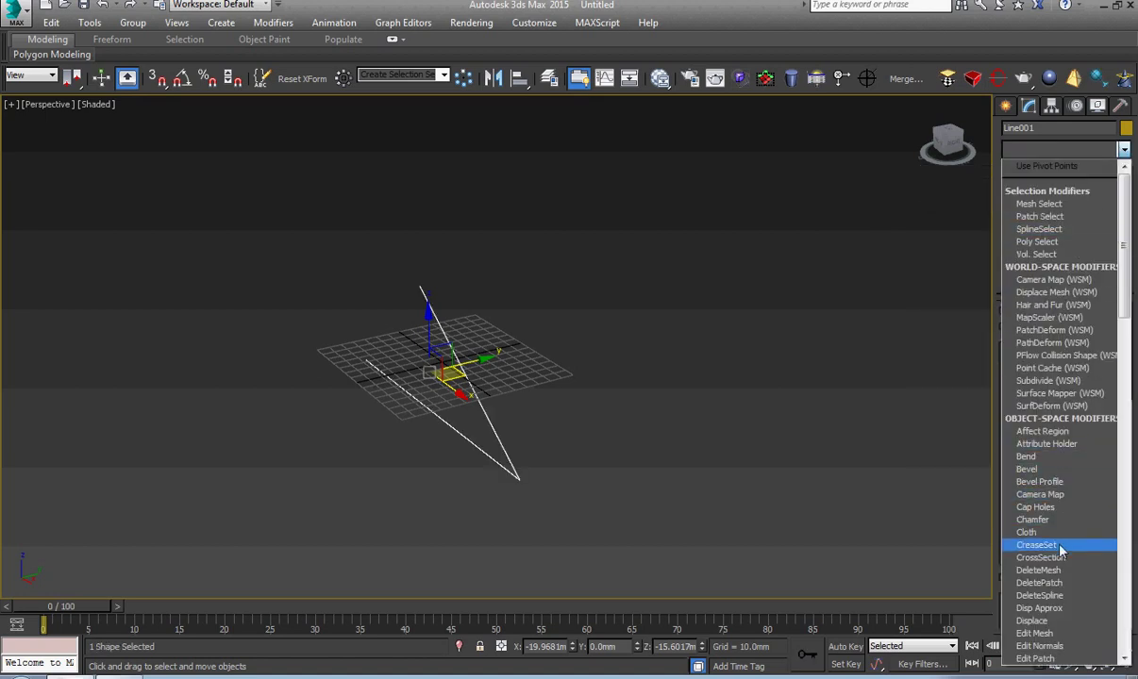
drag(1123, 285, 1121, 366)
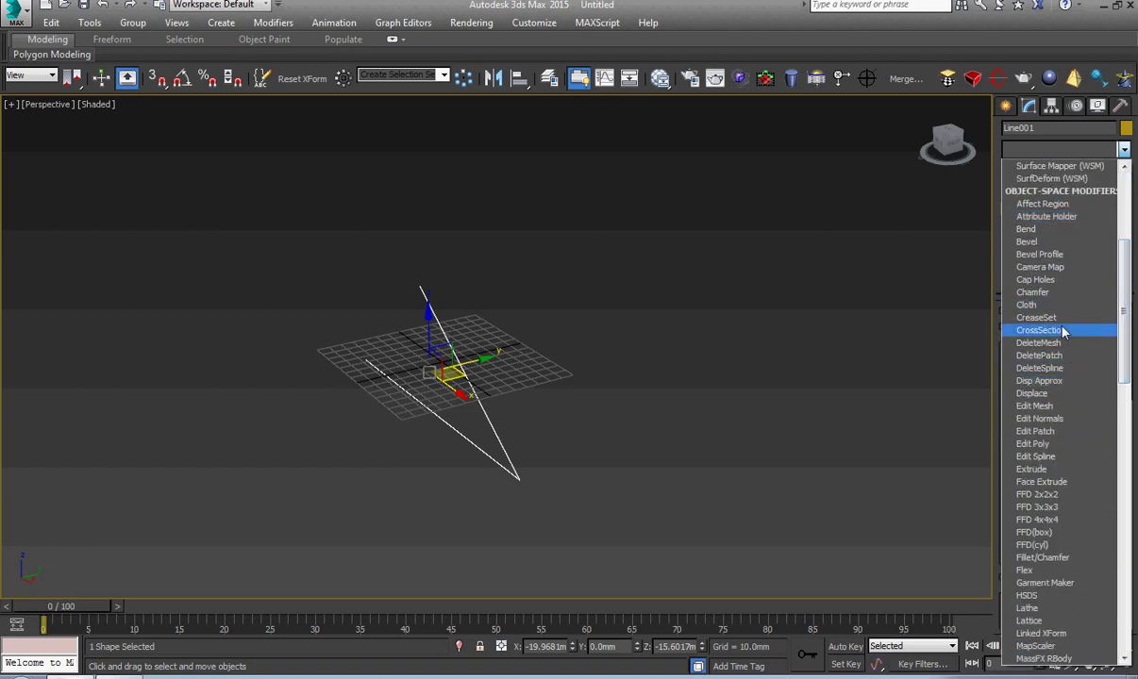
click(1059, 469)
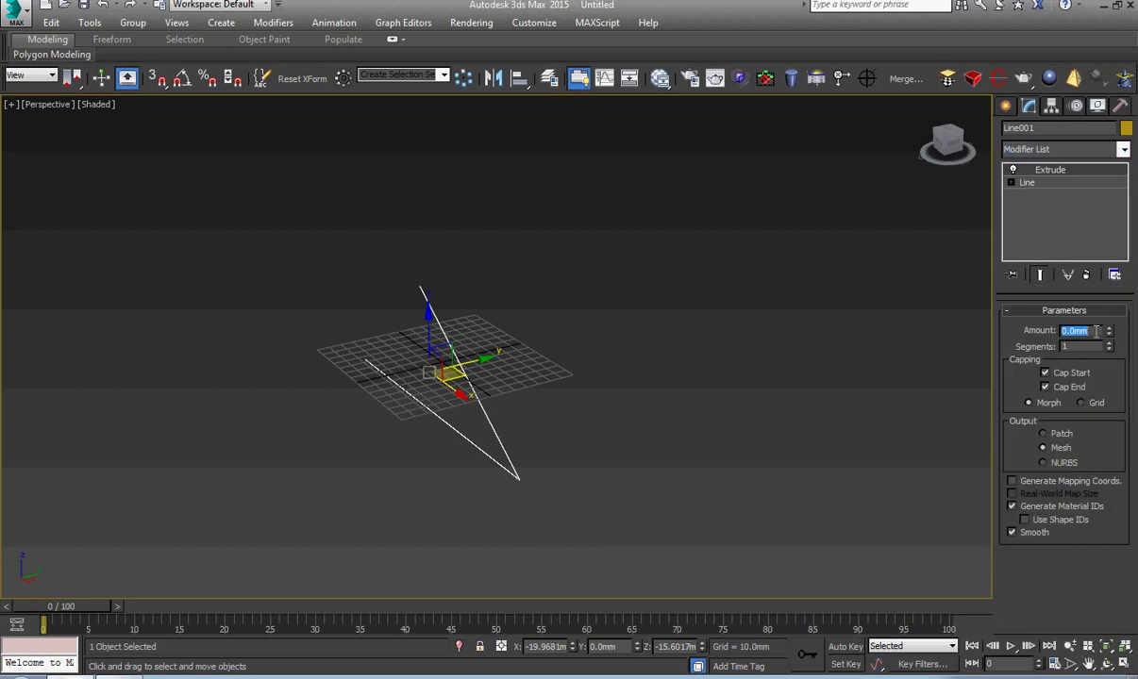
text(100)
key(Return)
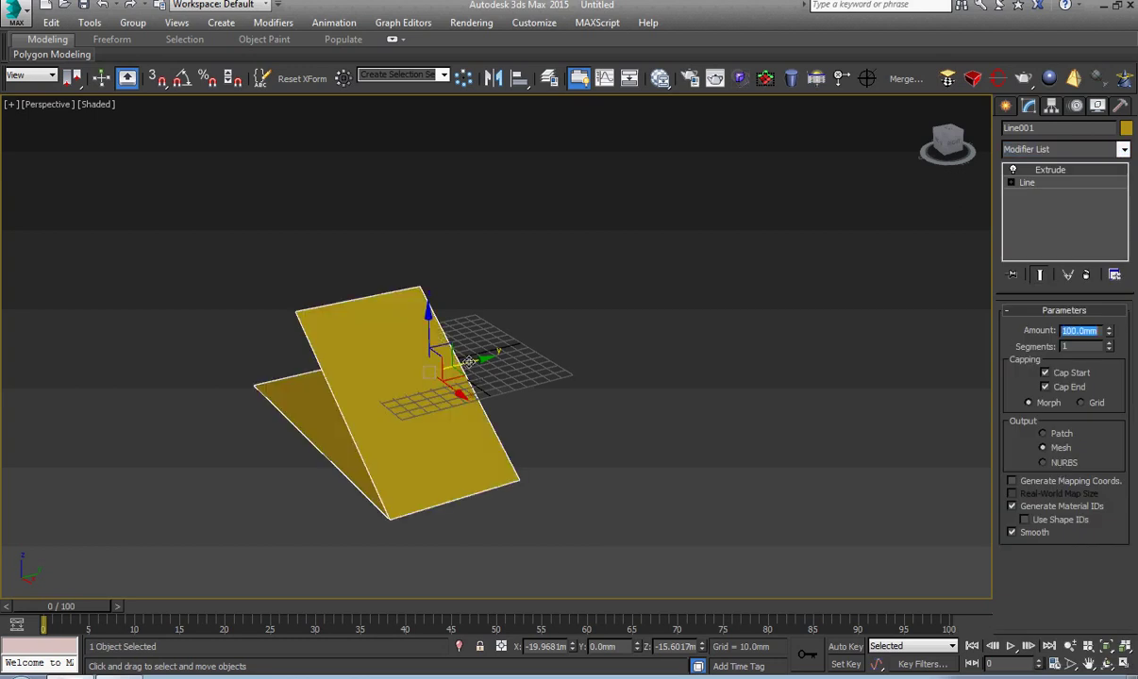
- Scale the extruded ramp taller along its Z height
alt+middle_drag(469, 361, 533, 340)
right_click(537, 335)
click(545, 357)
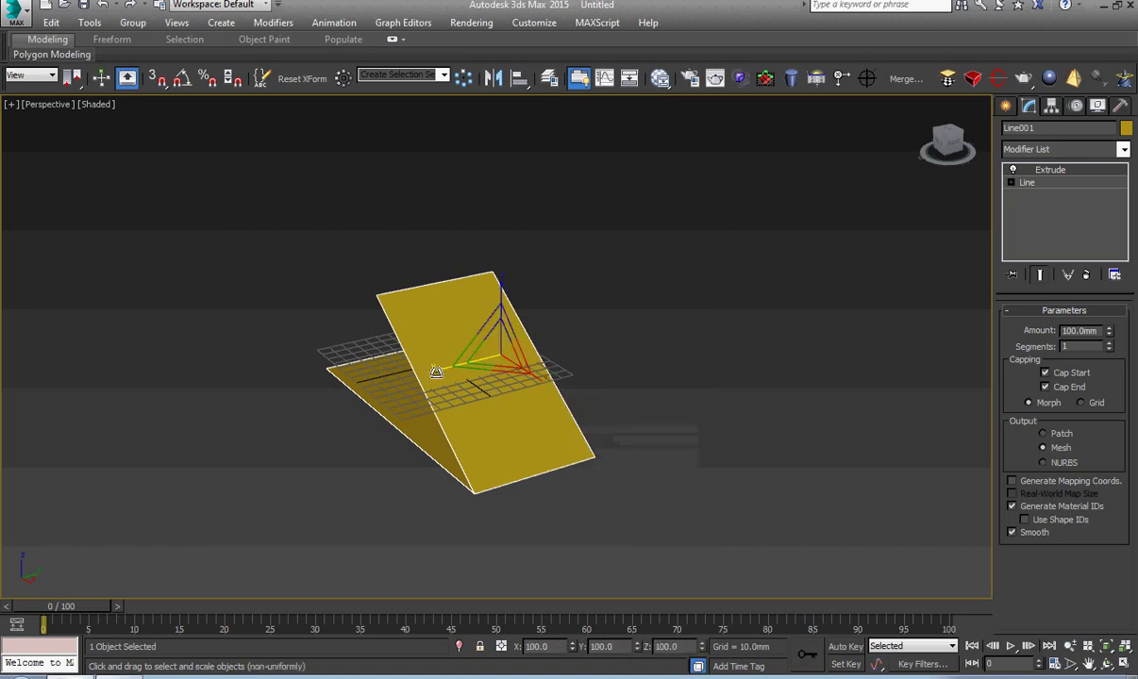
drag(435, 370, 363, 387)
right_click(476, 392)
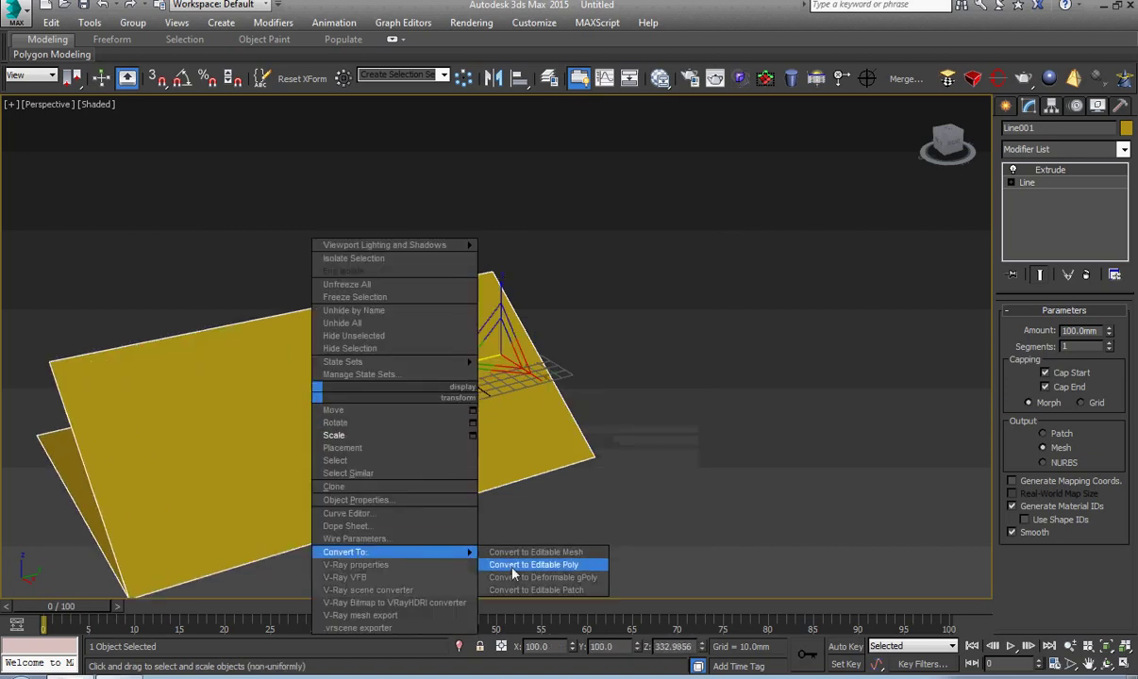
- Convert the yellow ramp to an Editable Poly, then deselect it
click(514, 566)
middle_drag(640, 379, 749, 323)
right_click(749, 323)
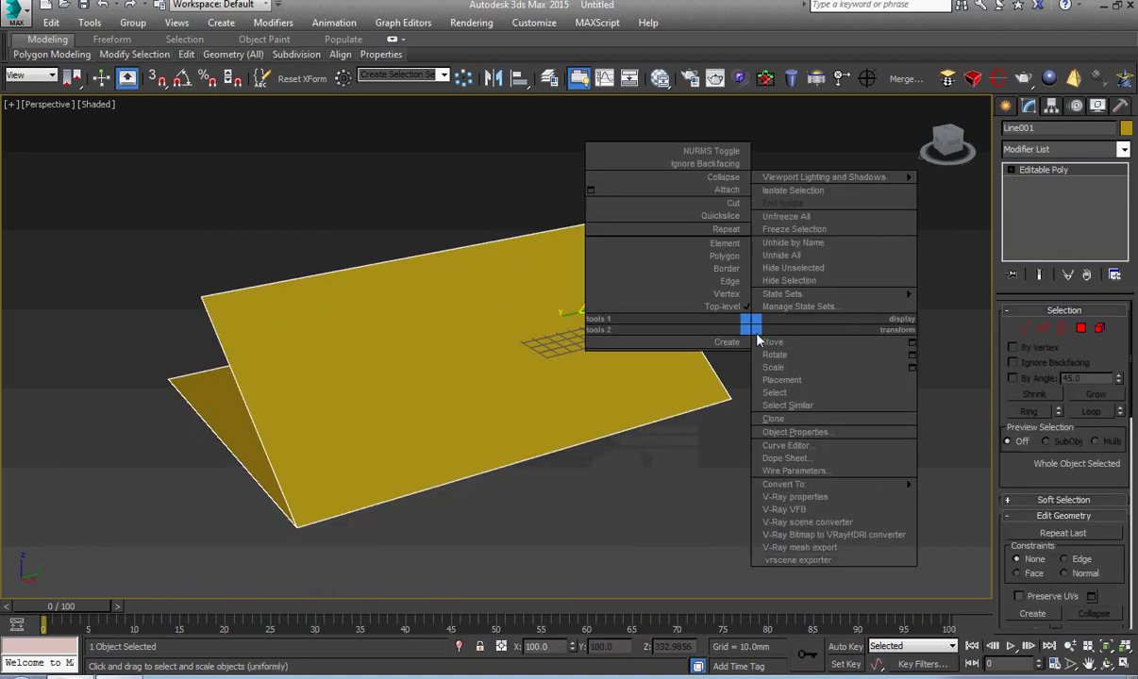
click(754, 322)
mouse_move(613, 377)
alt+middle_down()
mouse_move(566, 388)
mouse_move(602, 384)
alt+middle_up()
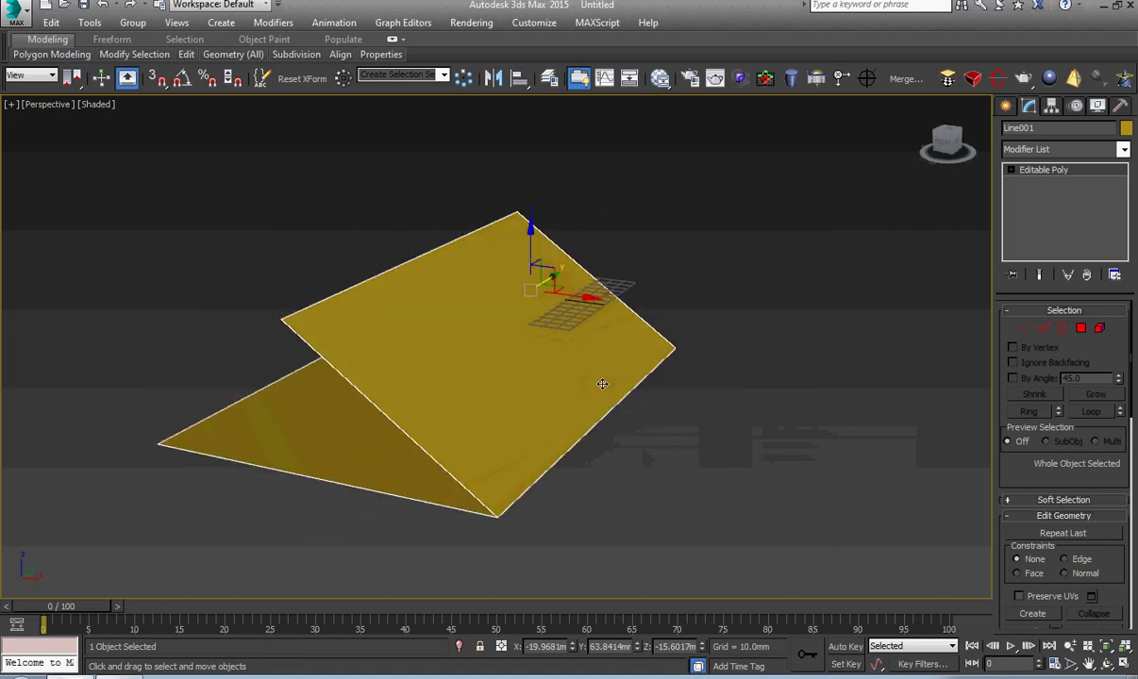
click(701, 432)
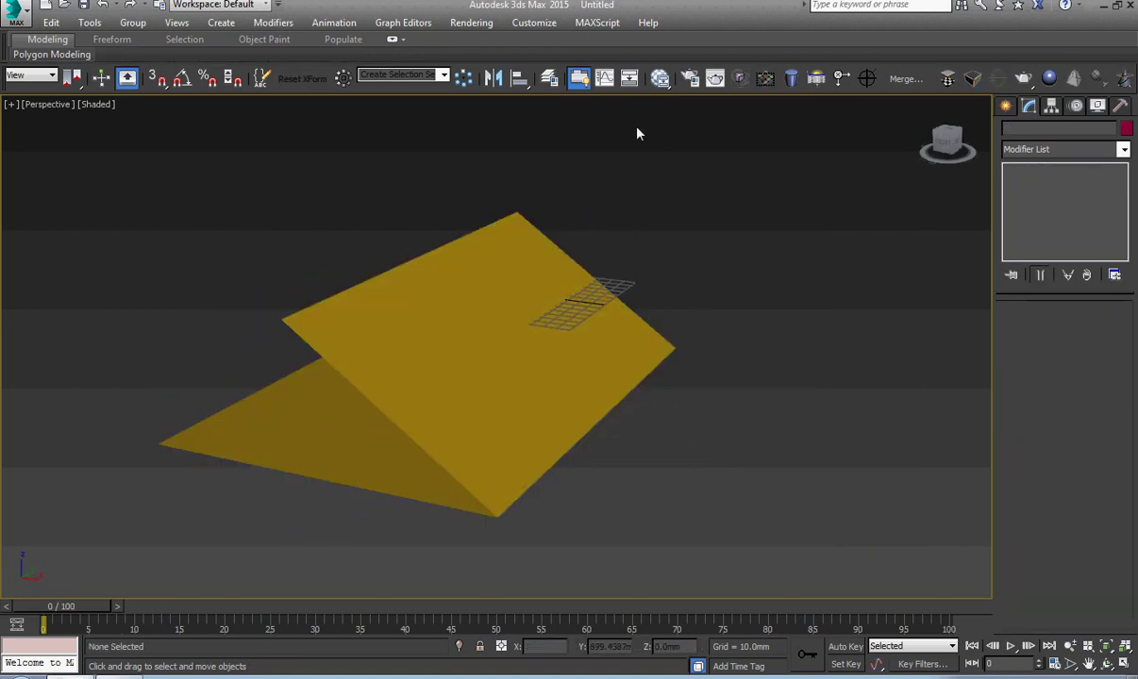
- Draw an AutoGrid cylinder on the ramp face, then delete the oversized result
click(1005, 104)
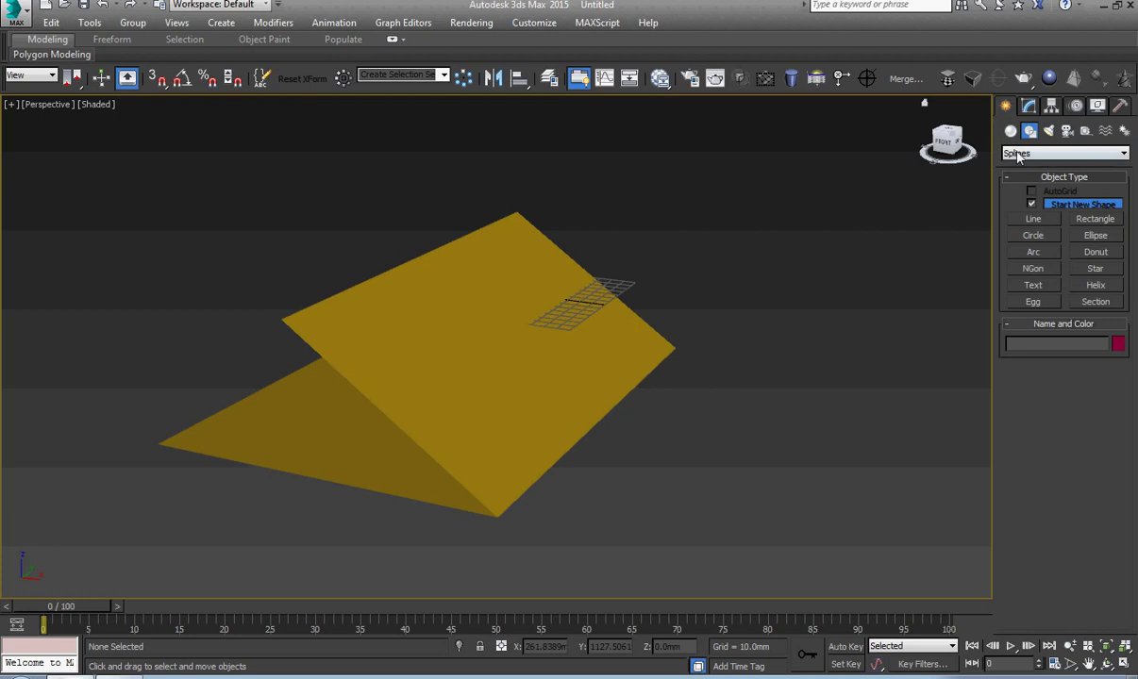
click(1011, 131)
click(1038, 239)
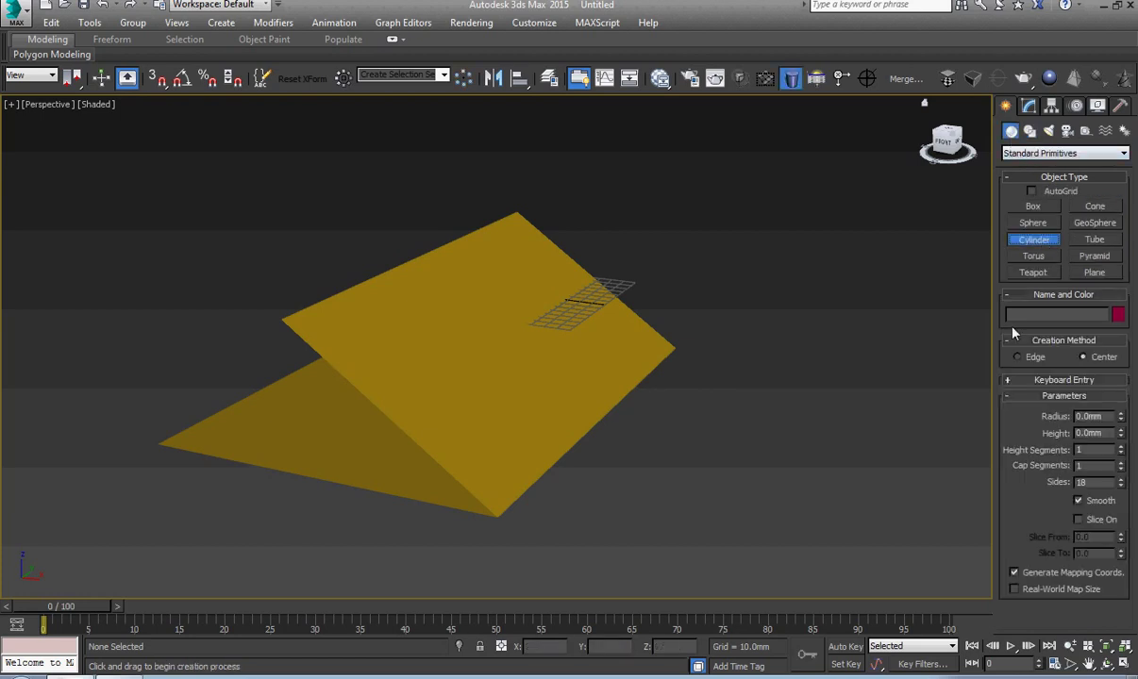
click(1031, 190)
drag(414, 339, 456, 374)
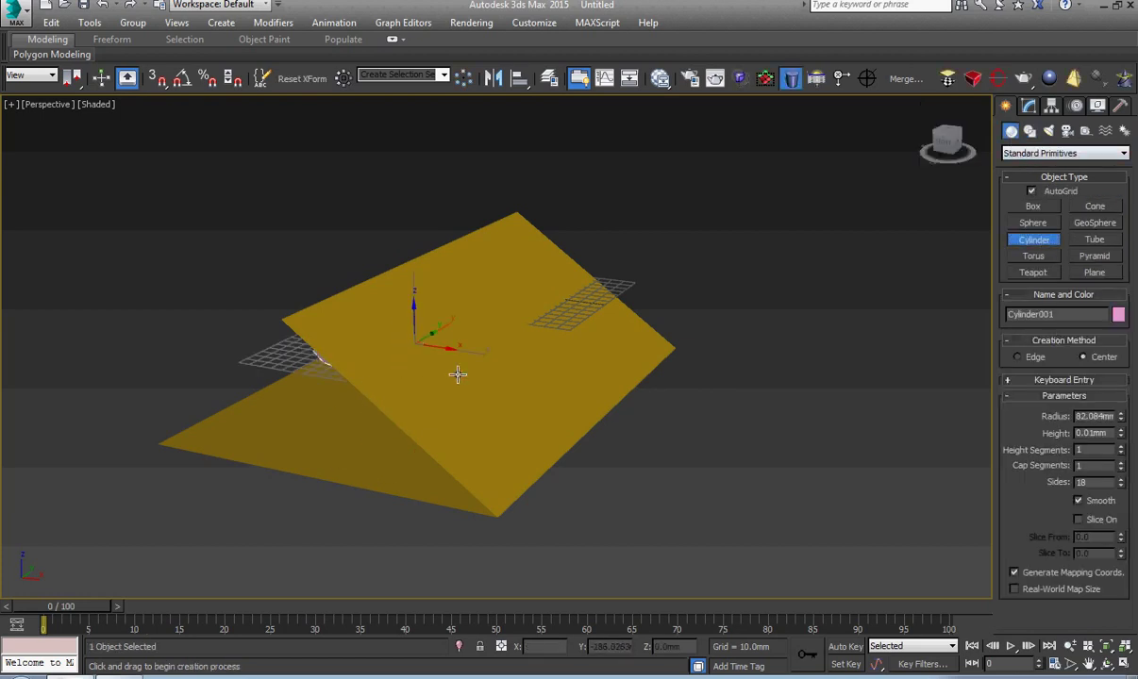
click(449, 274)
right_click(455, 281)
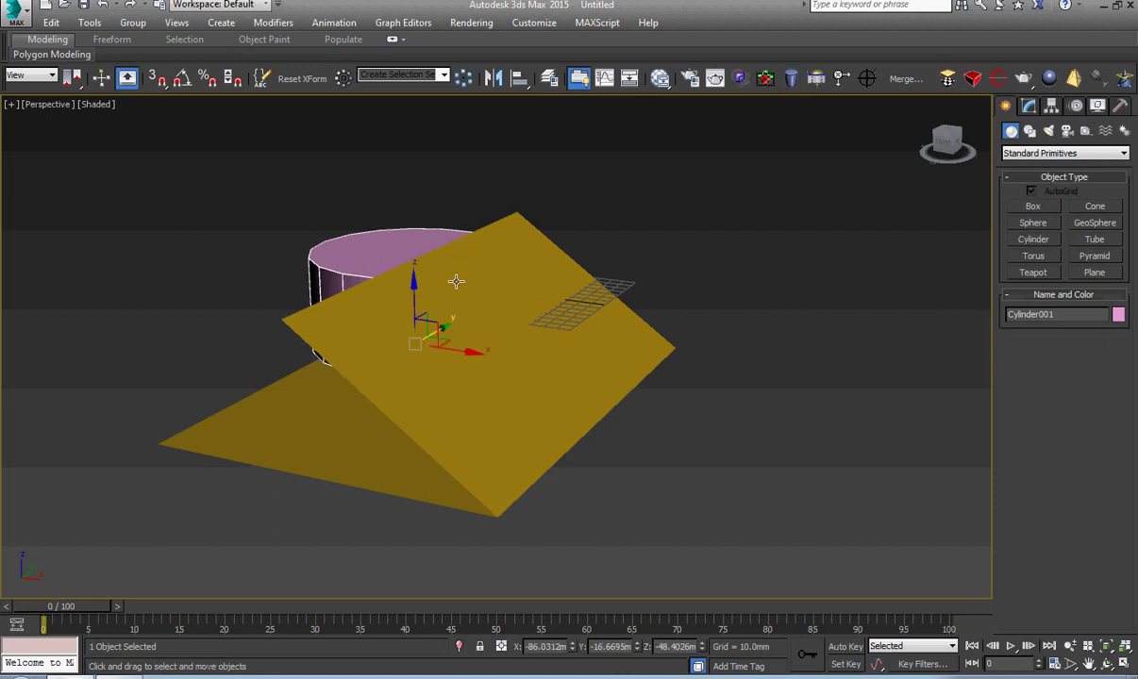
key(Delete)
click(451, 301)
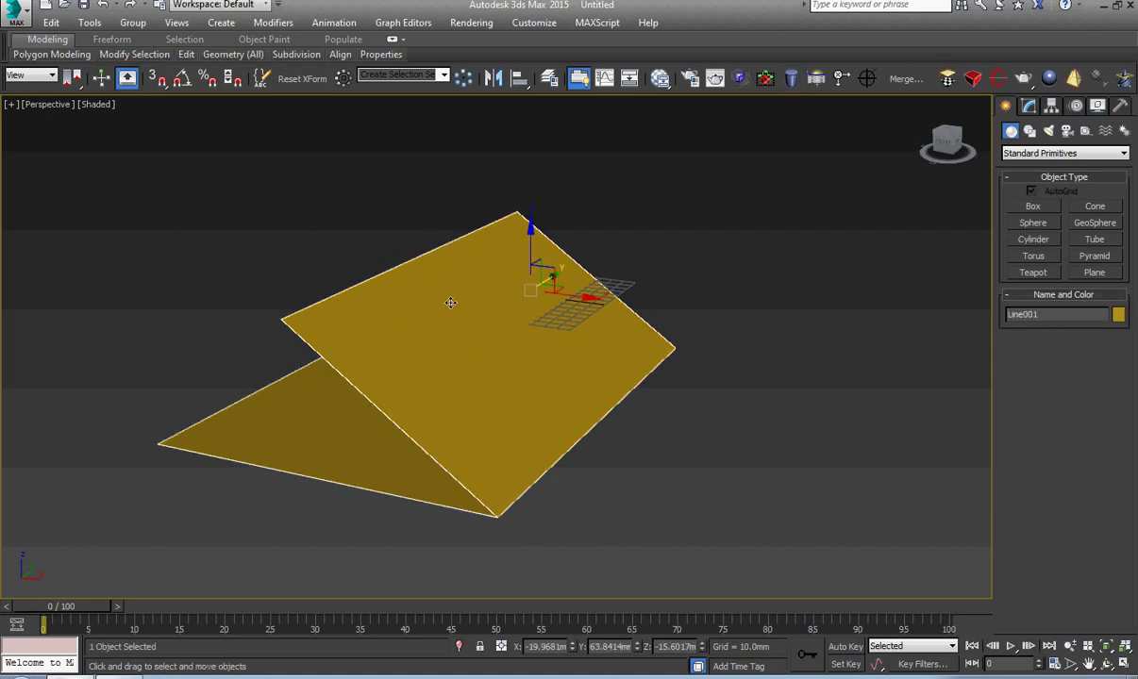
scroll(462, 327, up, 3)
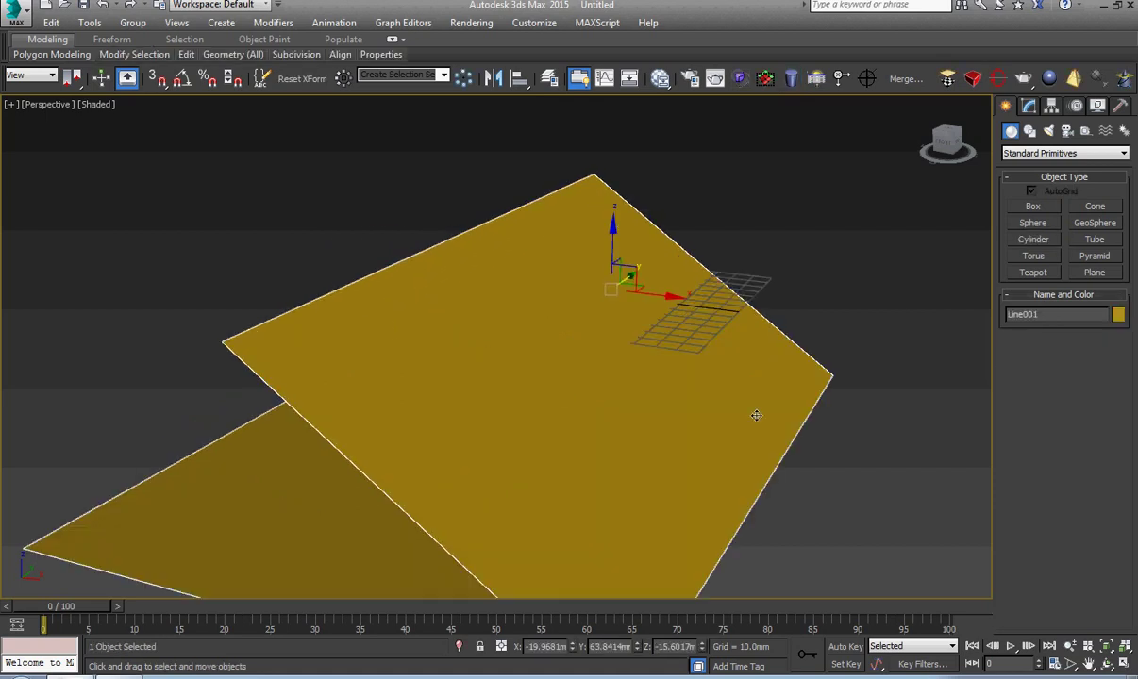
- Draw a smaller cylinder on the ramp and view it from the Front
click(1035, 240)
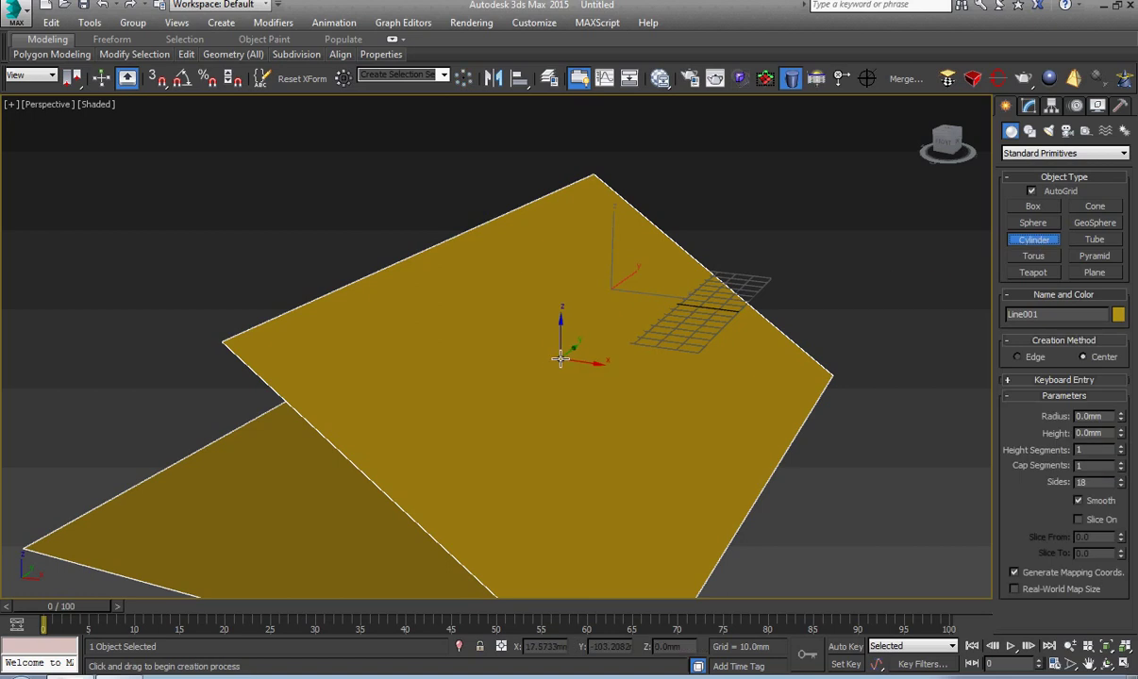
drag(555, 363, 580, 368)
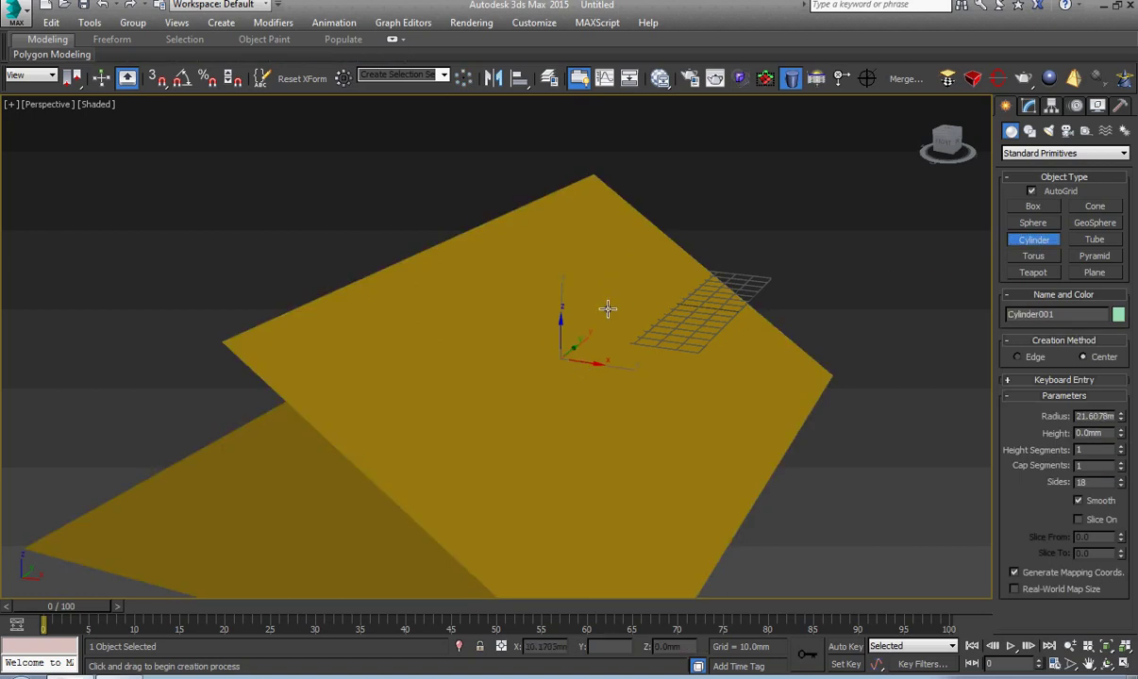
right_click(614, 278)
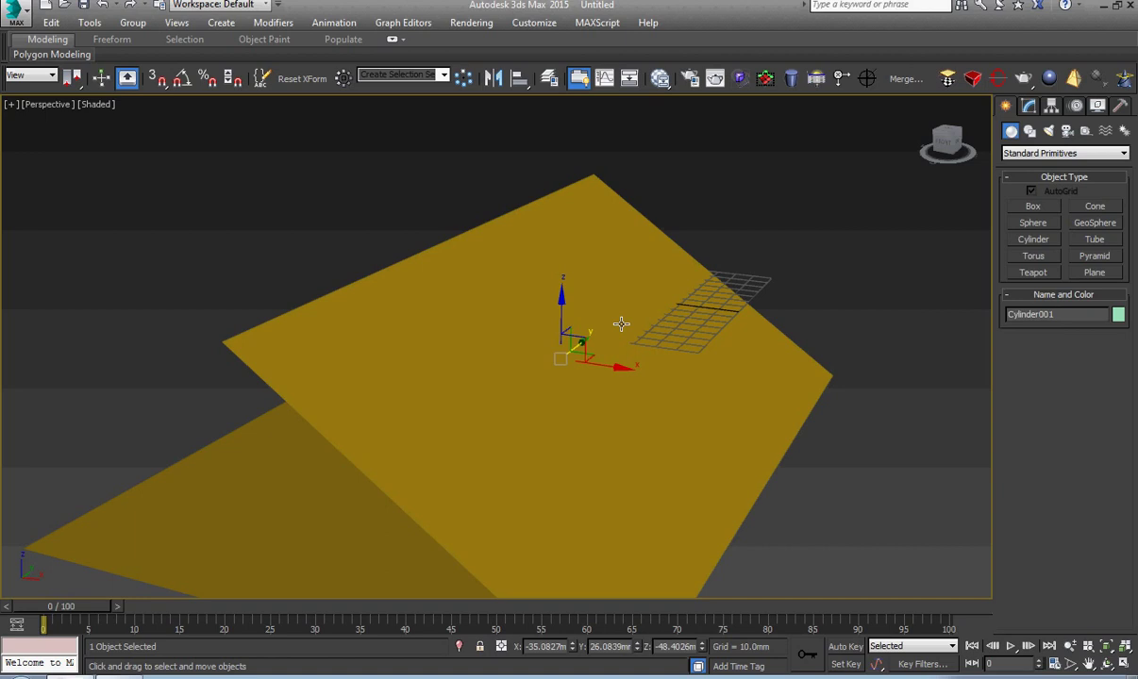
key(f)
scroll(528, 401, down, 5)
scroll(472, 374, up, 1)
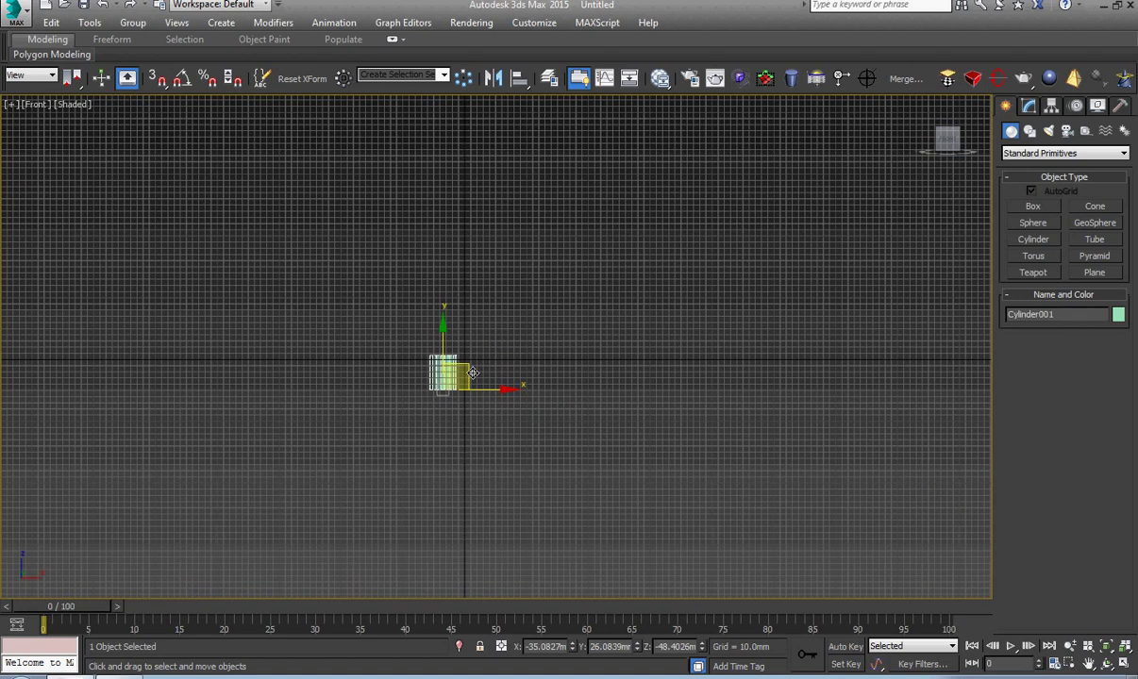
- Hide the grid and tilt the cylinder to match the ramp's slope
key(g)
scroll(473, 376, up, 2)
scroll(460, 378, up, 3)
right_click(460, 377)
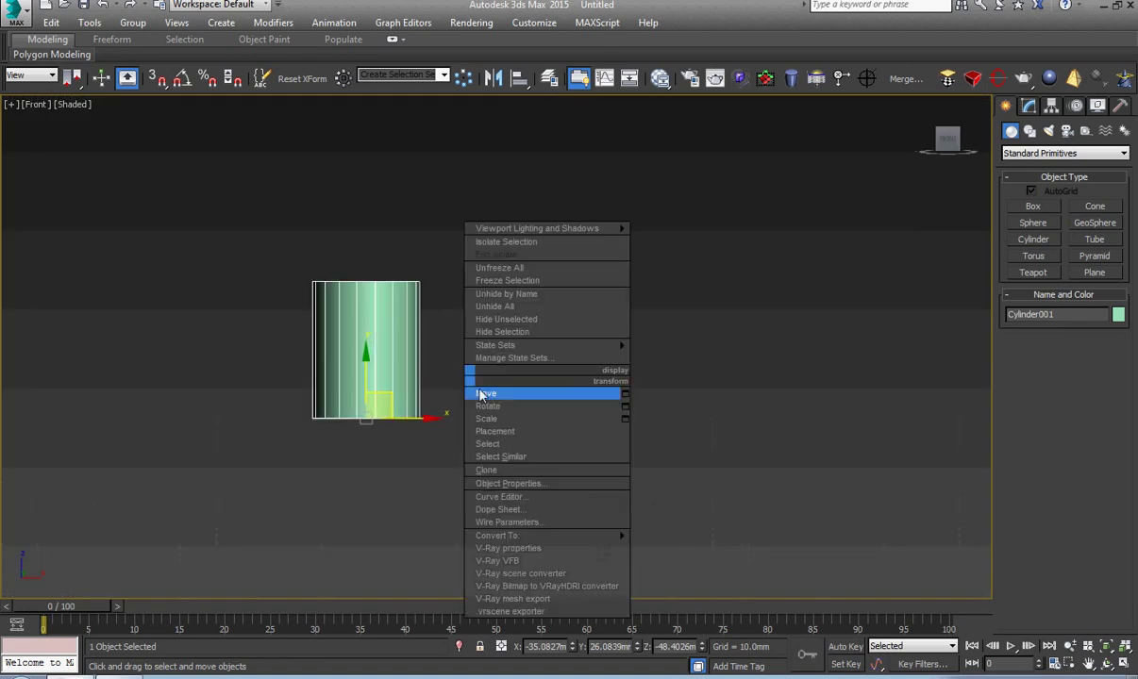
click(481, 388)
scroll(446, 395, down, 2)
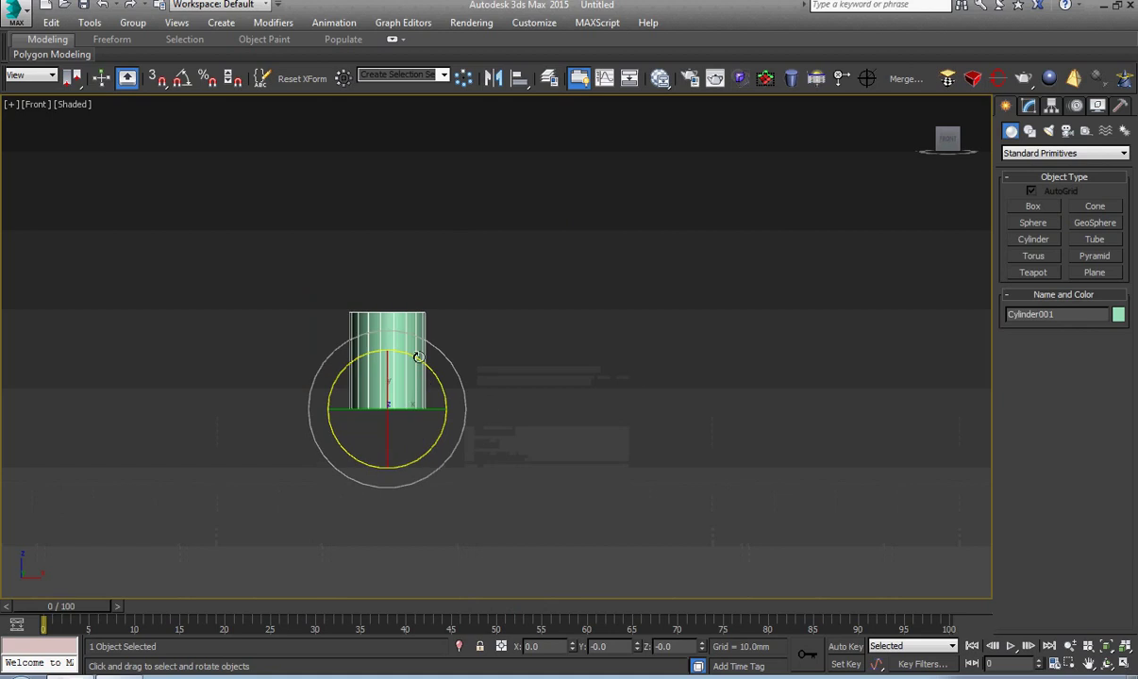
drag(417, 358, 462, 379)
- Show edged faces and move the cylinder onto the ramp
right_click(464, 380)
click(485, 392)
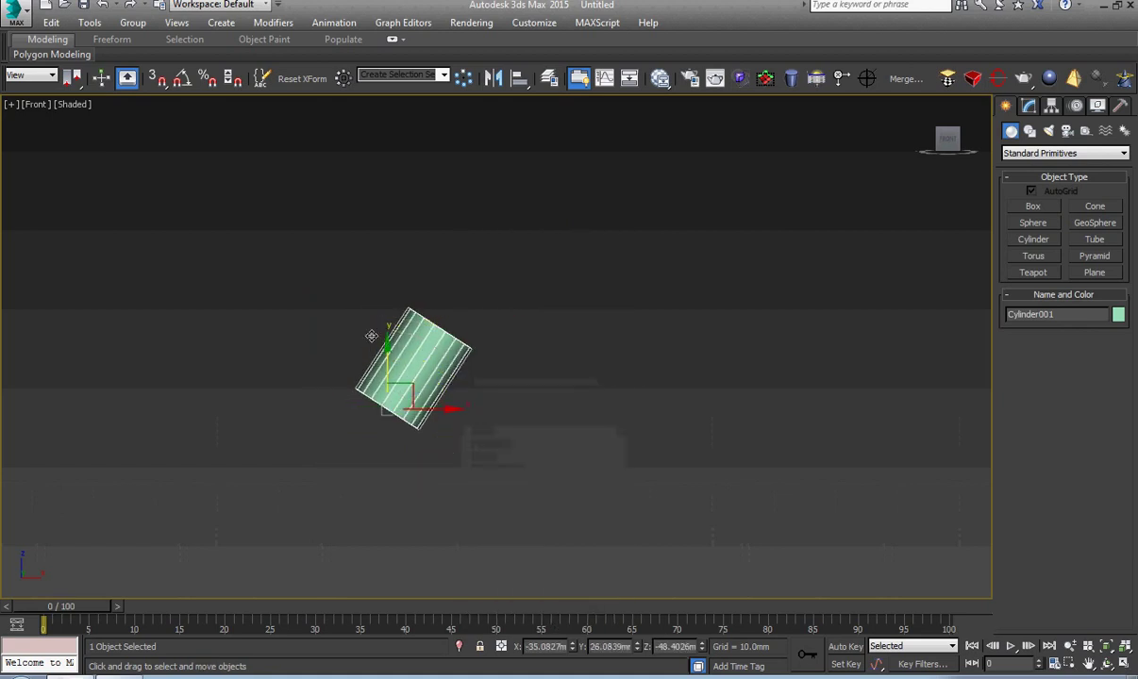
click(73, 104)
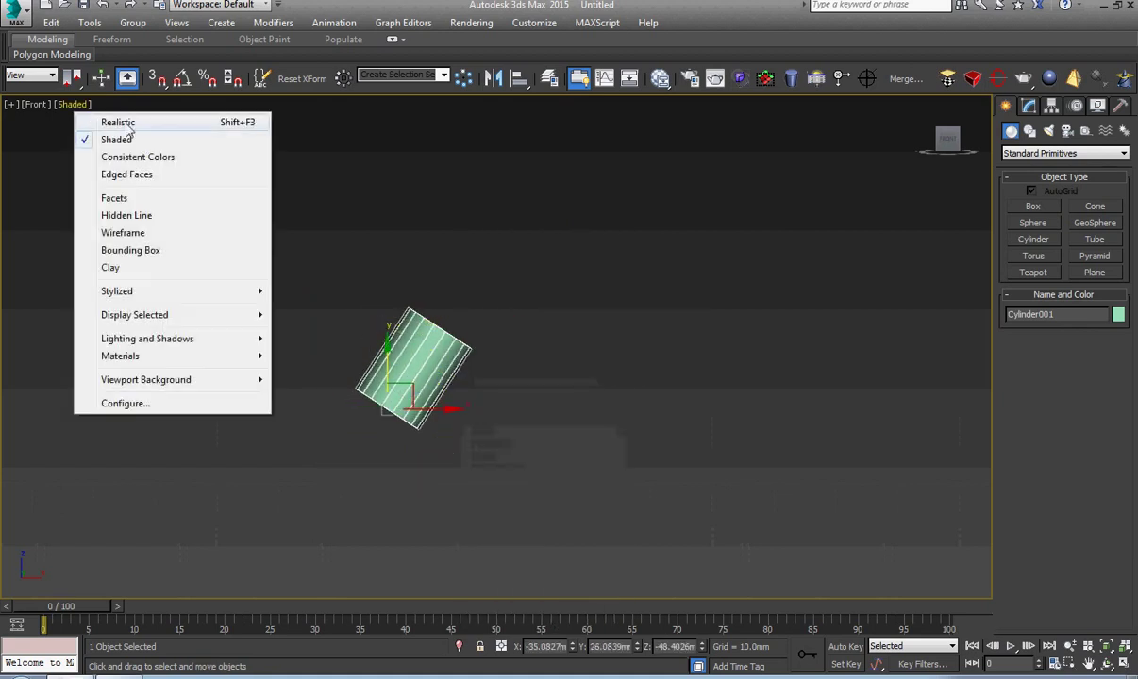
click(132, 174)
mouse_move(420, 372)
mouse_down()
mouse_move(493, 351)
mouse_move(509, 362)
mouse_up()
scroll(510, 361, up, 5)
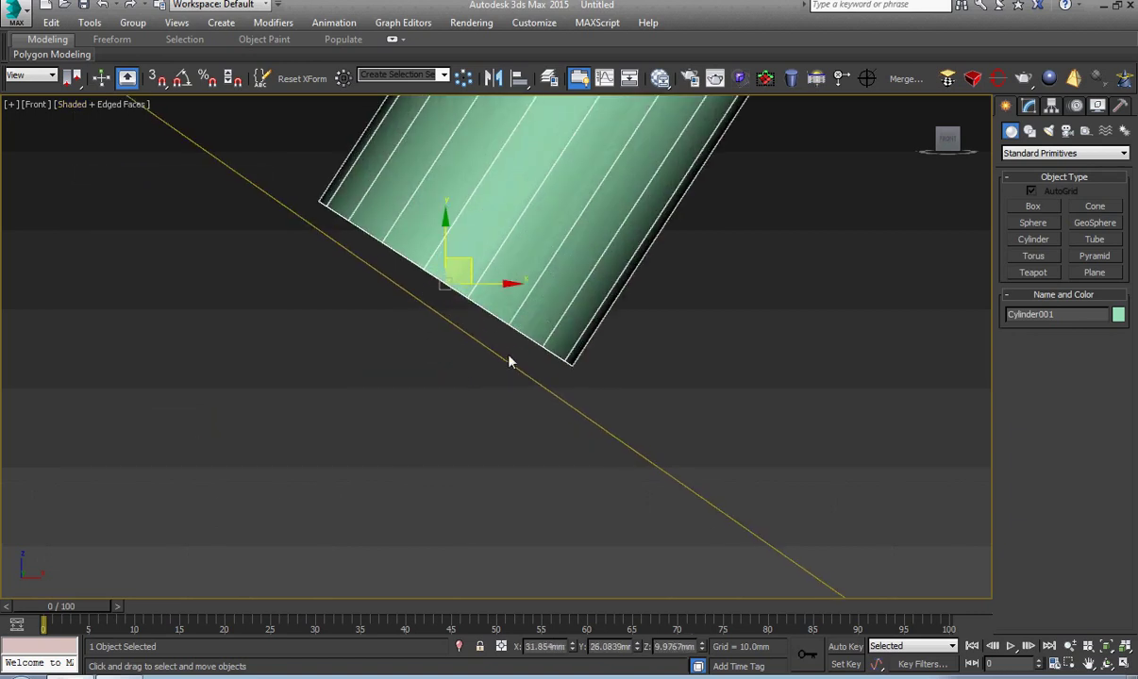
mouse_move(470, 257)
mouse_down()
mouse_move(451, 276)
mouse_move(475, 269)
mouse_up()
- Set the reference coordinate system to Local and lower the cylinder onto the ramp face
right_click(451, 277)
click(495, 292)
right_click(476, 272)
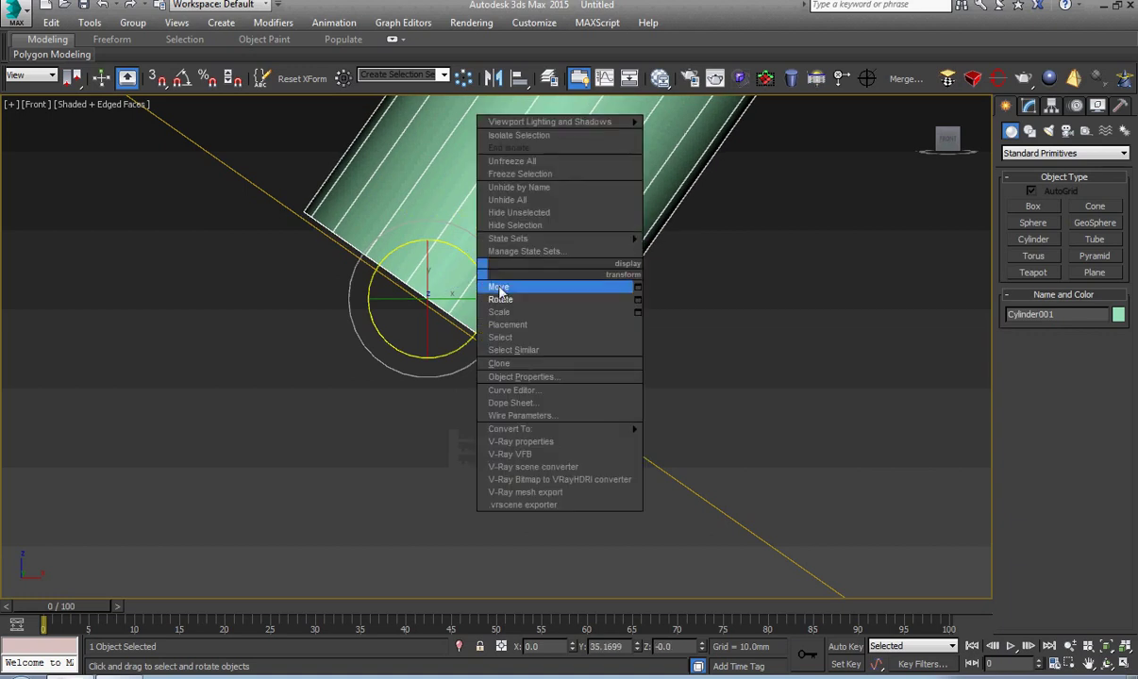
click(499, 287)
alt+right_click(478, 283)
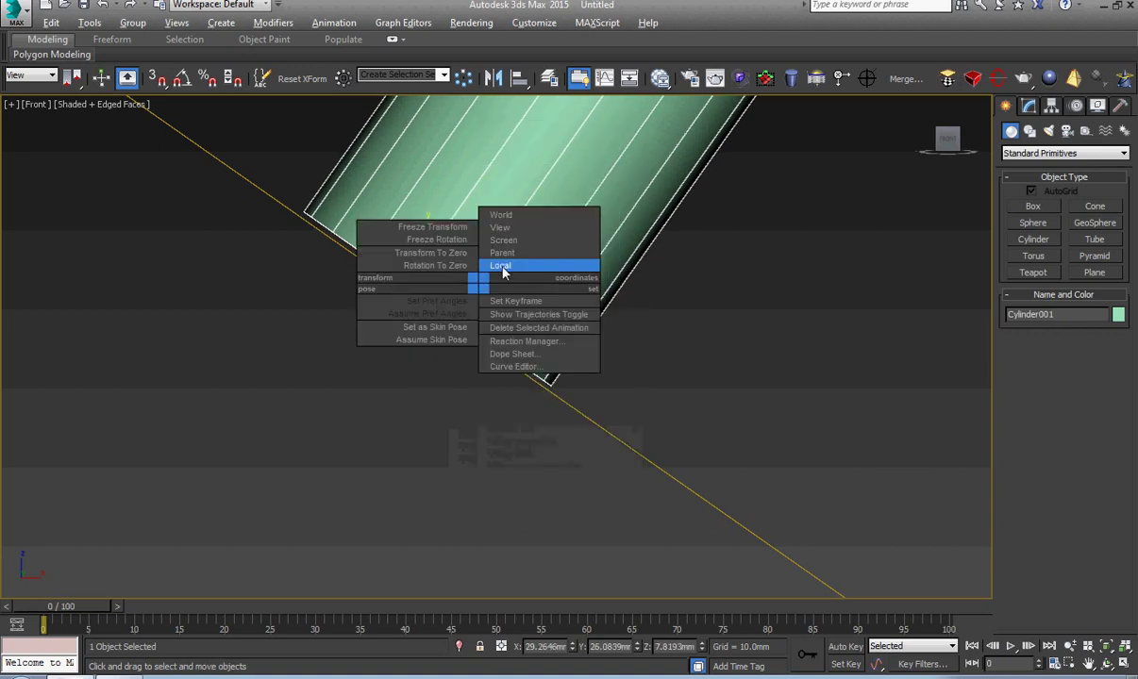
click(501, 268)
drag(454, 260, 451, 265)
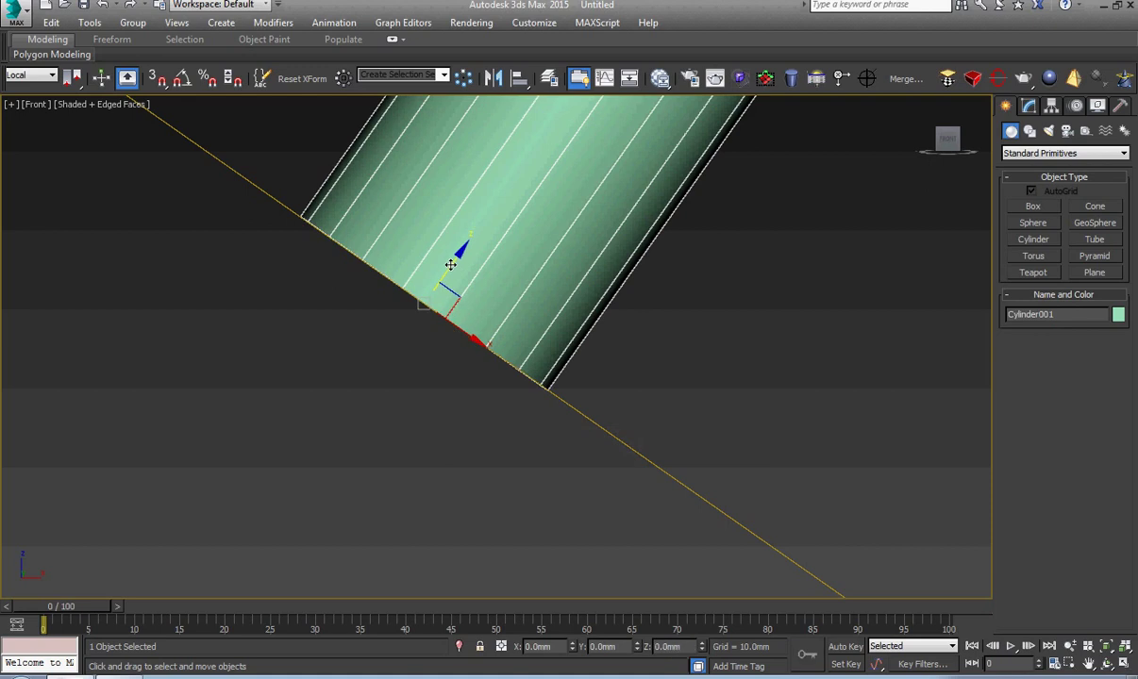
alt+middle_drag(451, 265, 437, 375)
- Convert the cylinder to Editable Poly and select a first side polygon
alt+middle_drag(532, 277, 455, 328)
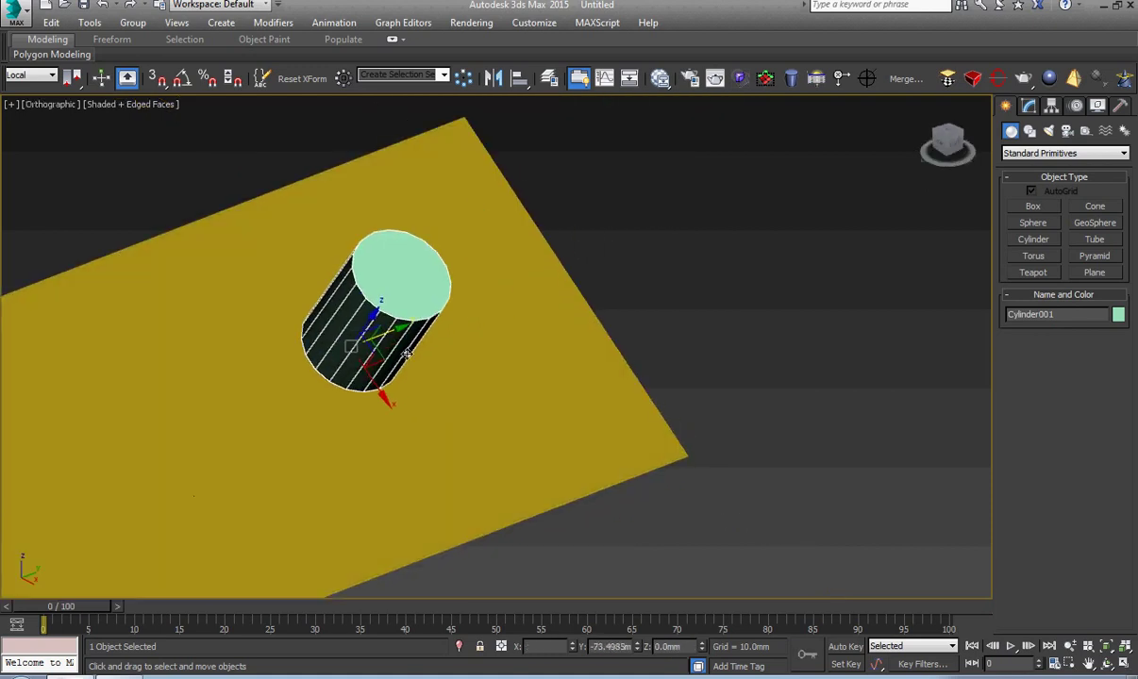
right_click(454, 328)
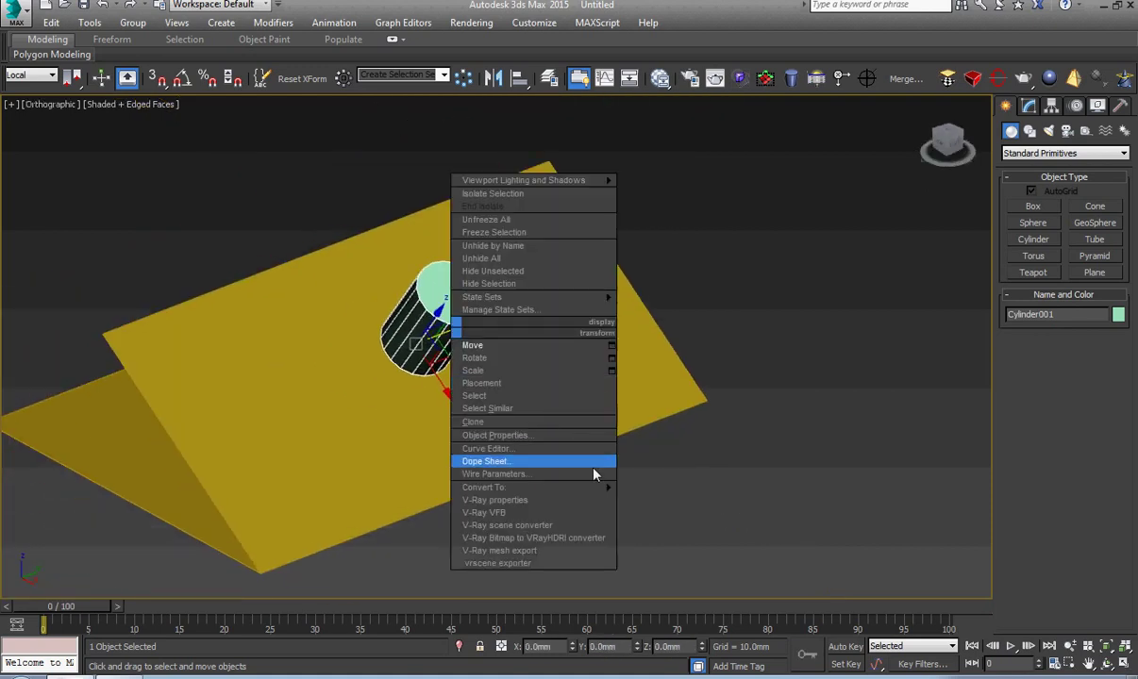
click(653, 500)
key(4)
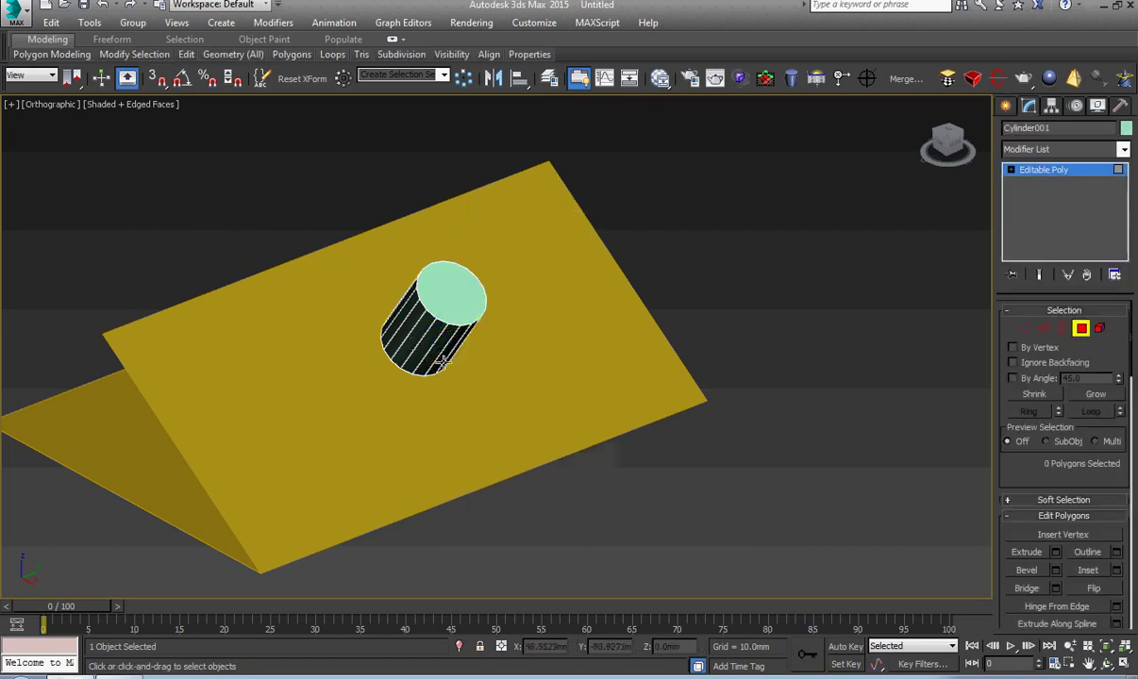
click(451, 351)
mouse_move(451, 351)
alt+middle_down()
mouse_move(430, 382)
mouse_move(389, 317)
mouse_move(257, 328)
alt+middle_up()
scroll(429, 382, up, 2)
- Add the remaining alternate side polygons, nine in total, to the selection
ctrl+click(402, 359)
ctrl+click(402, 326)
ctrl+click(389, 317)
ctrl+click(377, 291)
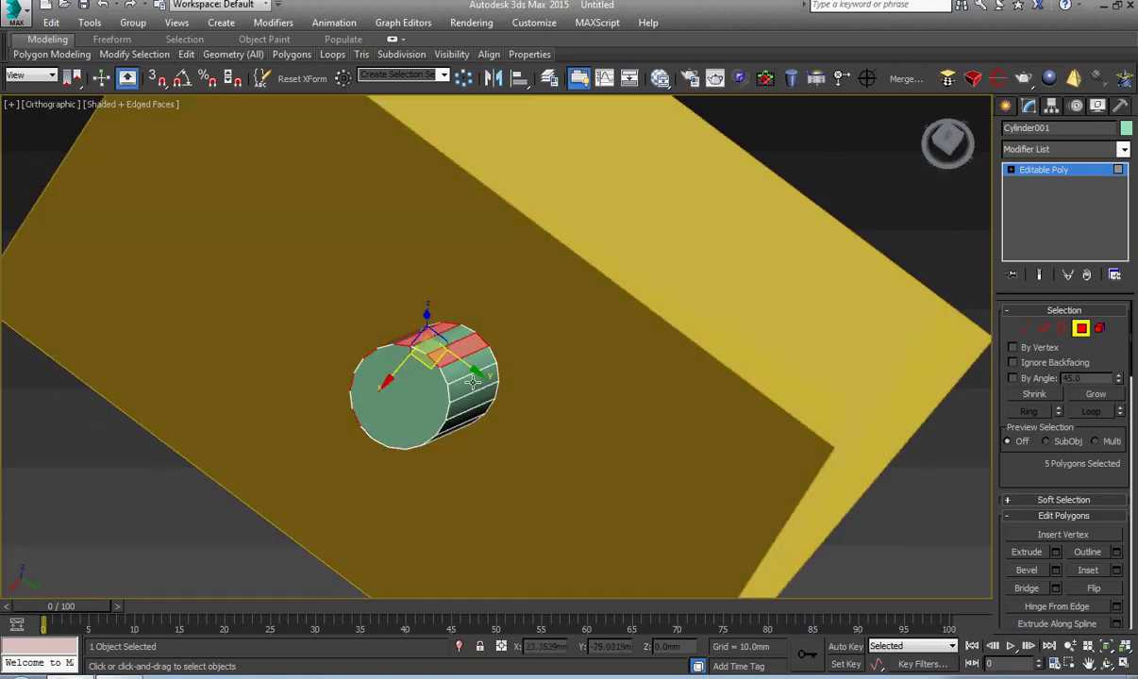
ctrl+click(445, 359)
alt+middle_drag(445, 359, 463, 392)
ctrl+click(464, 393)
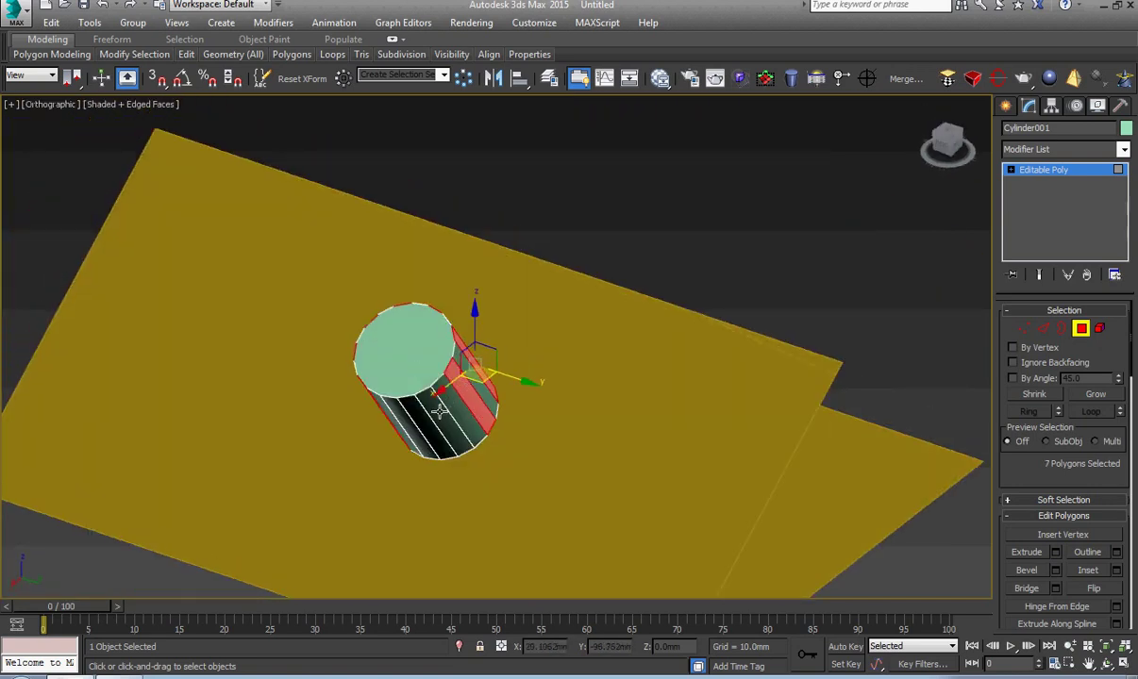
ctrl+click(439, 411)
ctrl+click(390, 399)
alt+middle_drag(390, 399, 449, 411)
- Extrude the nine selected faces into gear teeth and return to object level
right_click(448, 411)
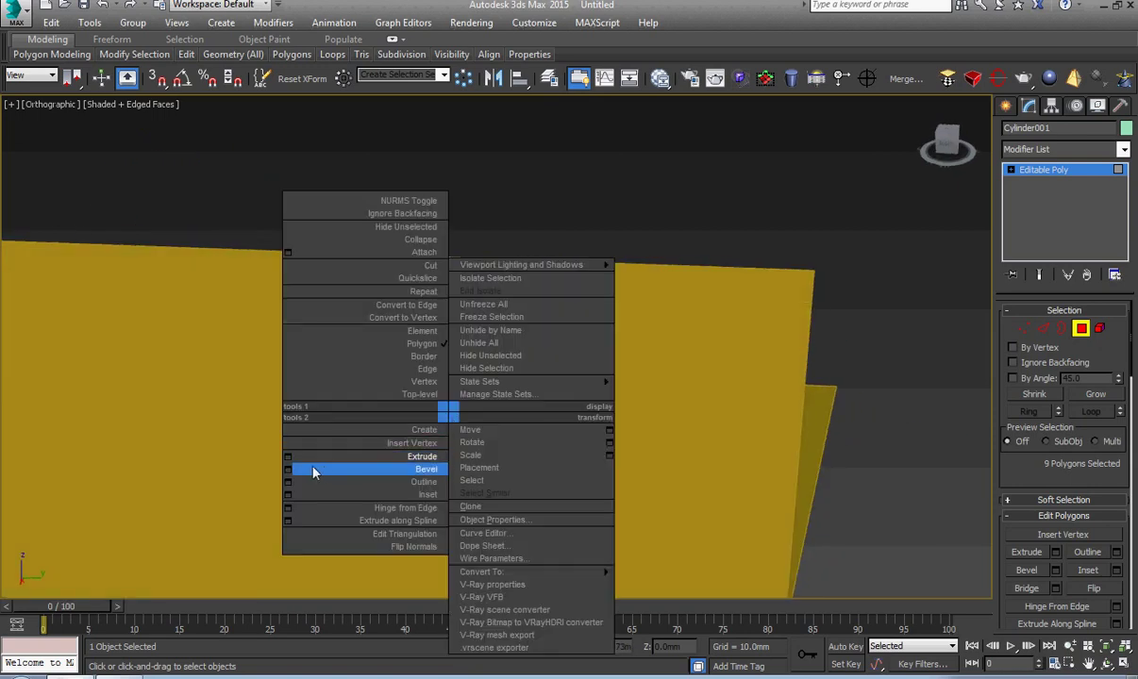
click(288, 457)
click(504, 401)
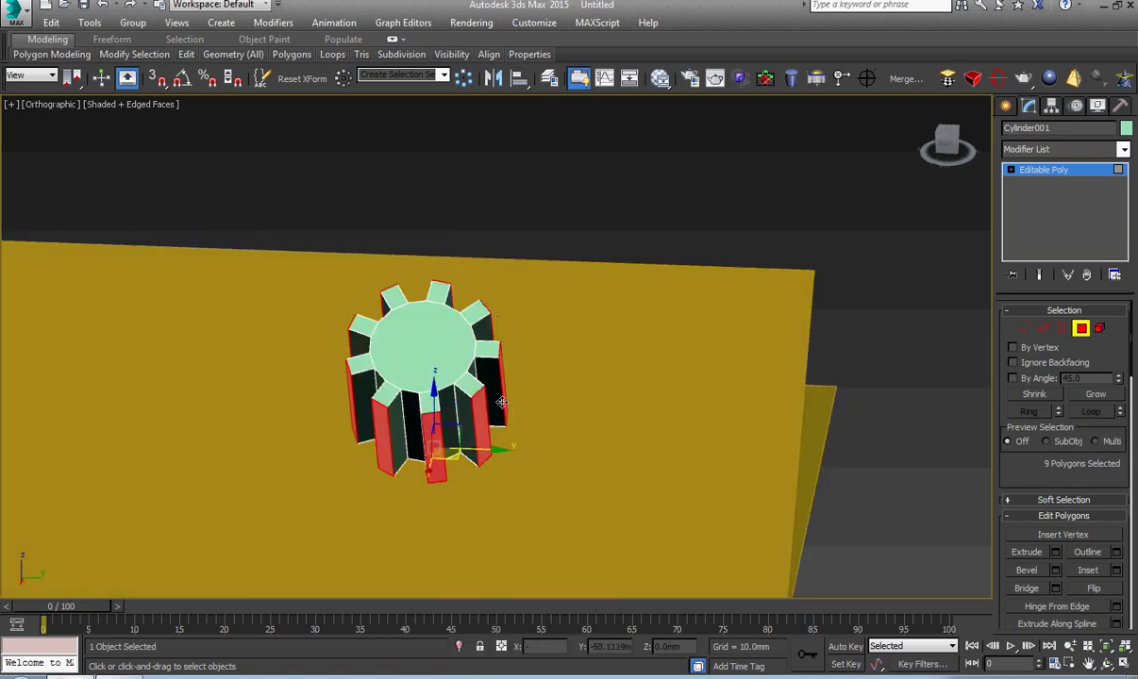
alt+middle_drag(504, 401, 1080, 240)
click(1010, 169)
click(1042, 169)
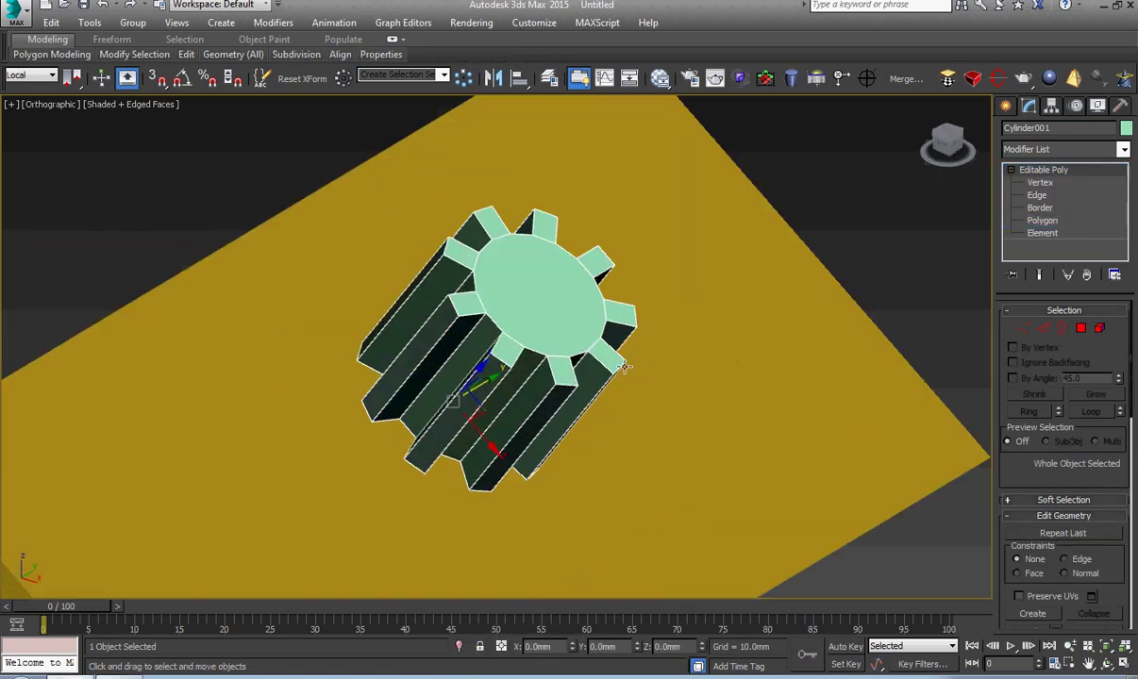
- Switch to the Rotate tool using Local coordinates
mouse_move(528, 358)
alt+middle_down()
mouse_move(599, 368)
mouse_move(559, 411)
alt+middle_up()
right_click(594, 366)
click(622, 394)
right_click(559, 411)
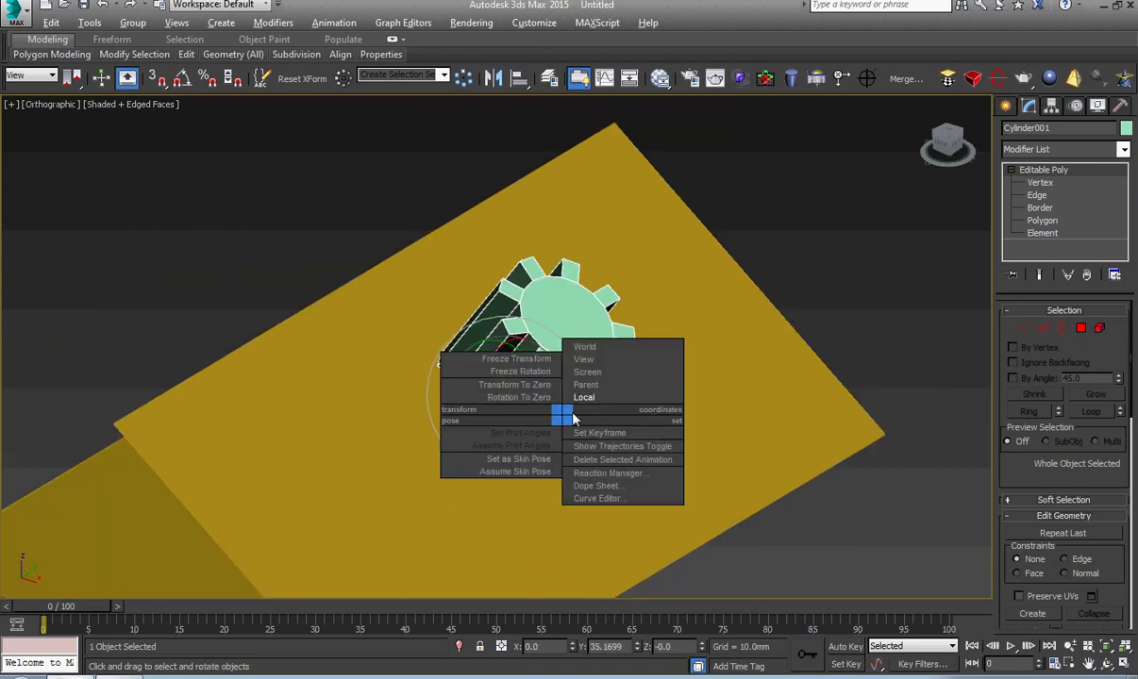
click(542, 380)
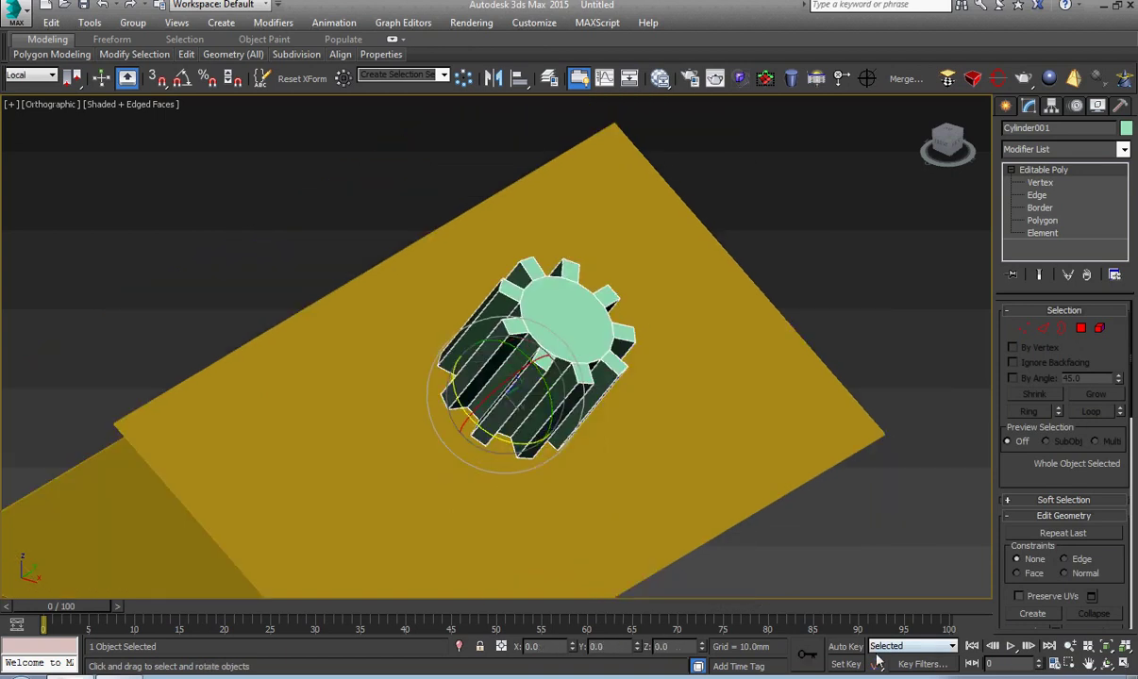
- With Auto Key on, spin the gear about its axis at frame 100, scrub to preview, then disable Auto Key
click(845, 646)
drag(78, 611, 985, 611)
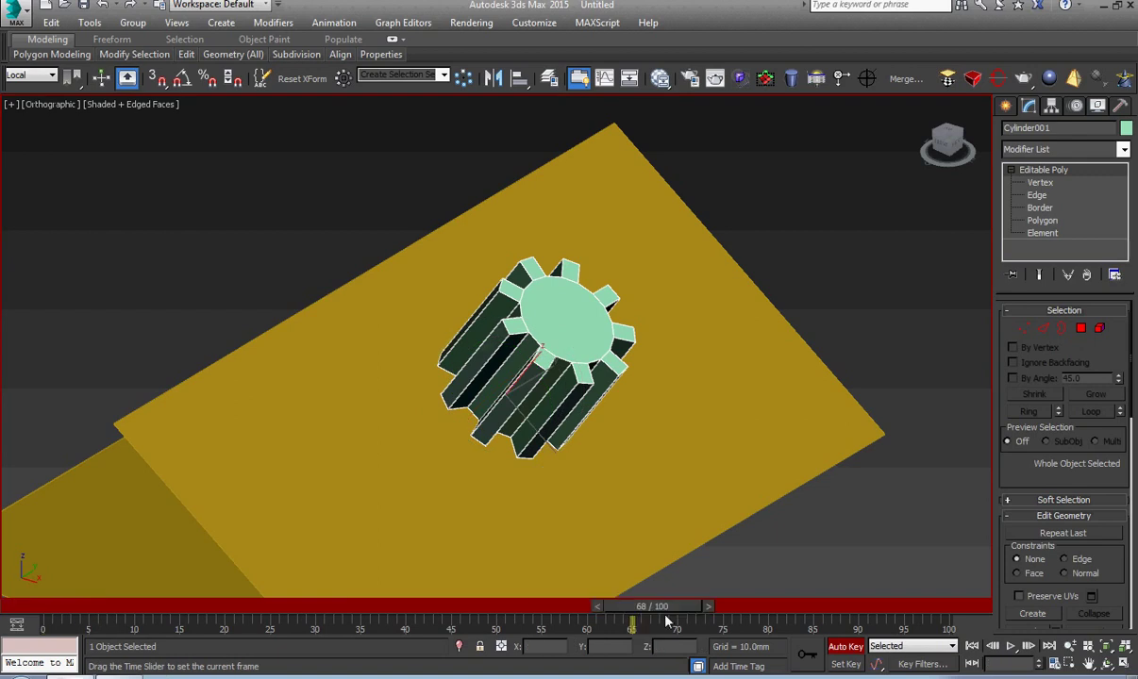
drag(478, 423, 171, 431)
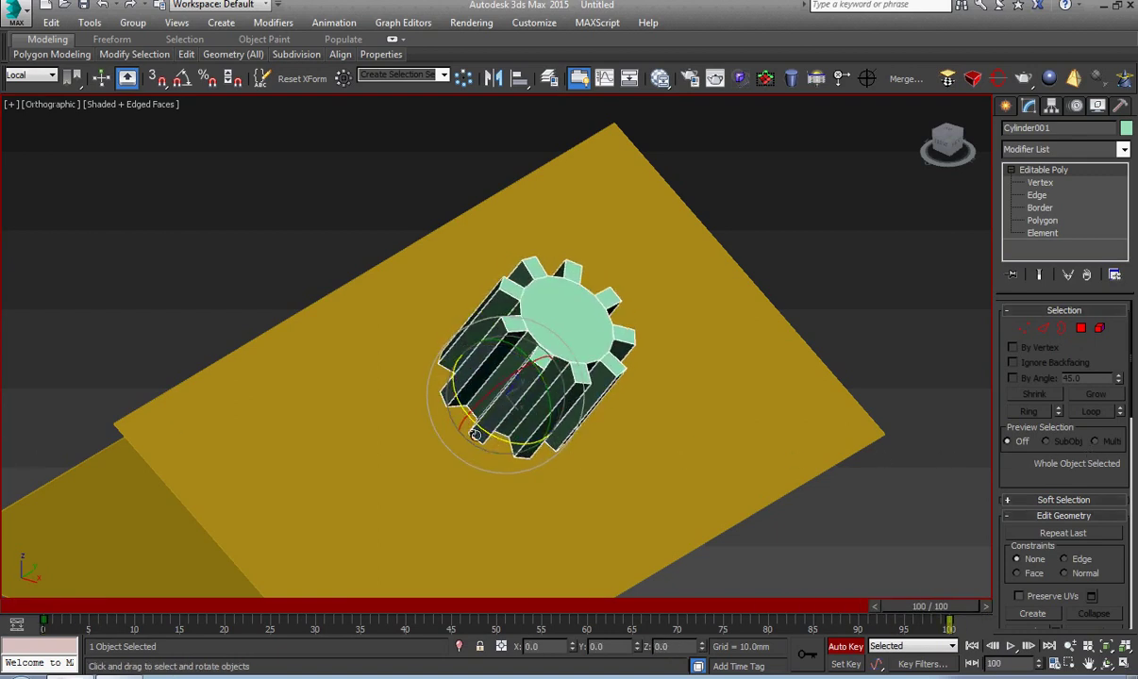
drag(481, 428, 862, 565)
mouse_move(923, 609)
mouse_down()
mouse_move(227, 607)
mouse_move(919, 606)
mouse_up()
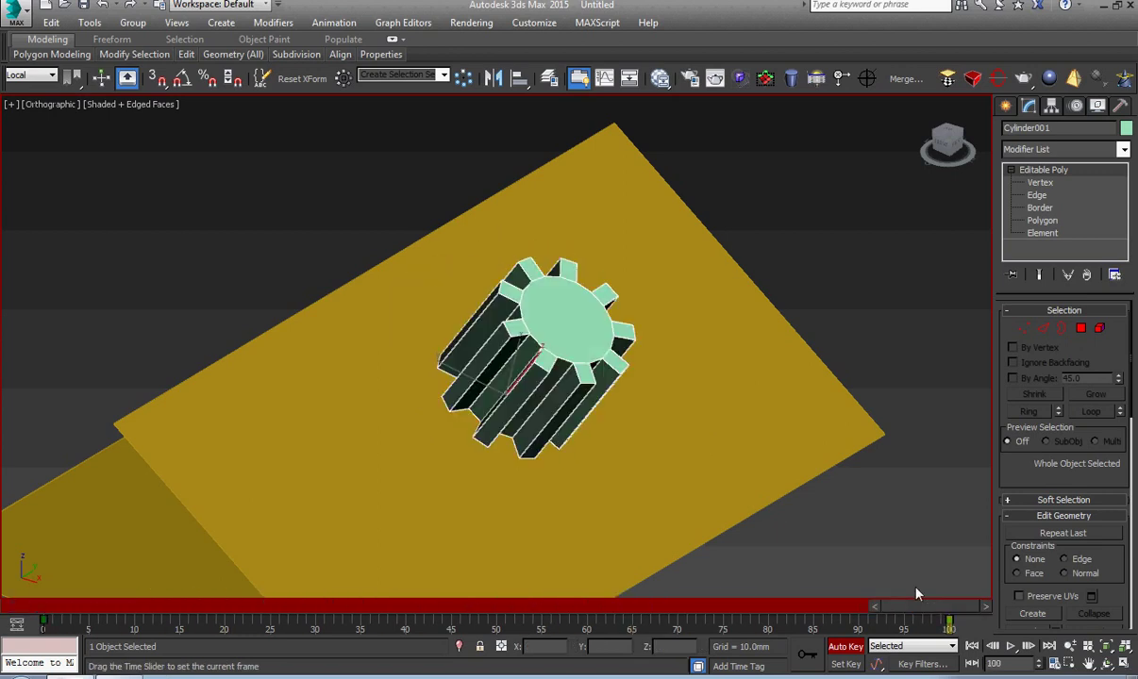
click(847, 647)
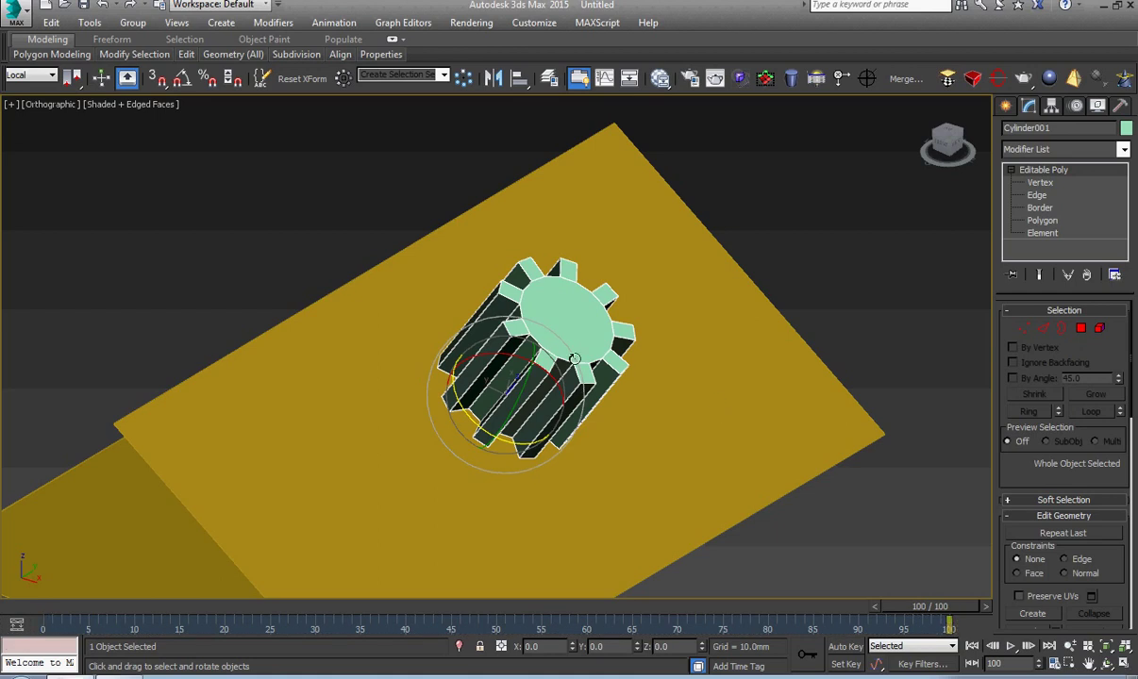
- In the Motion panel, assign Linear Rotation to the gear's Rotation track and re-enable Auto Key
mouse_move(947, 144)
click(1075, 106)
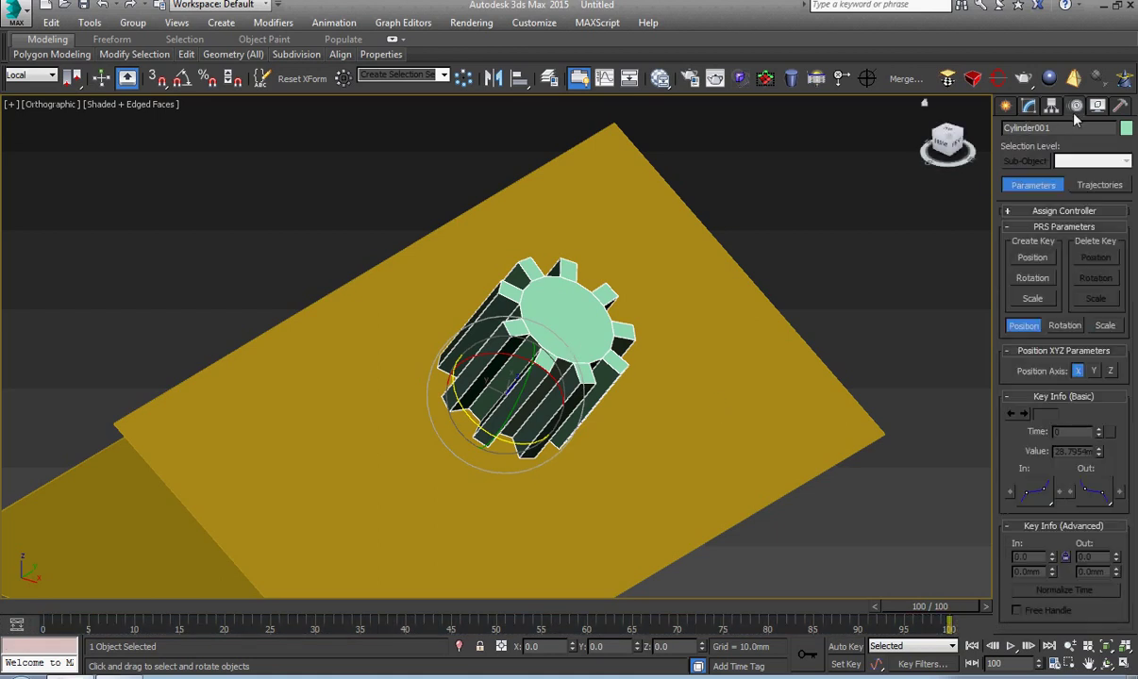
click(1047, 211)
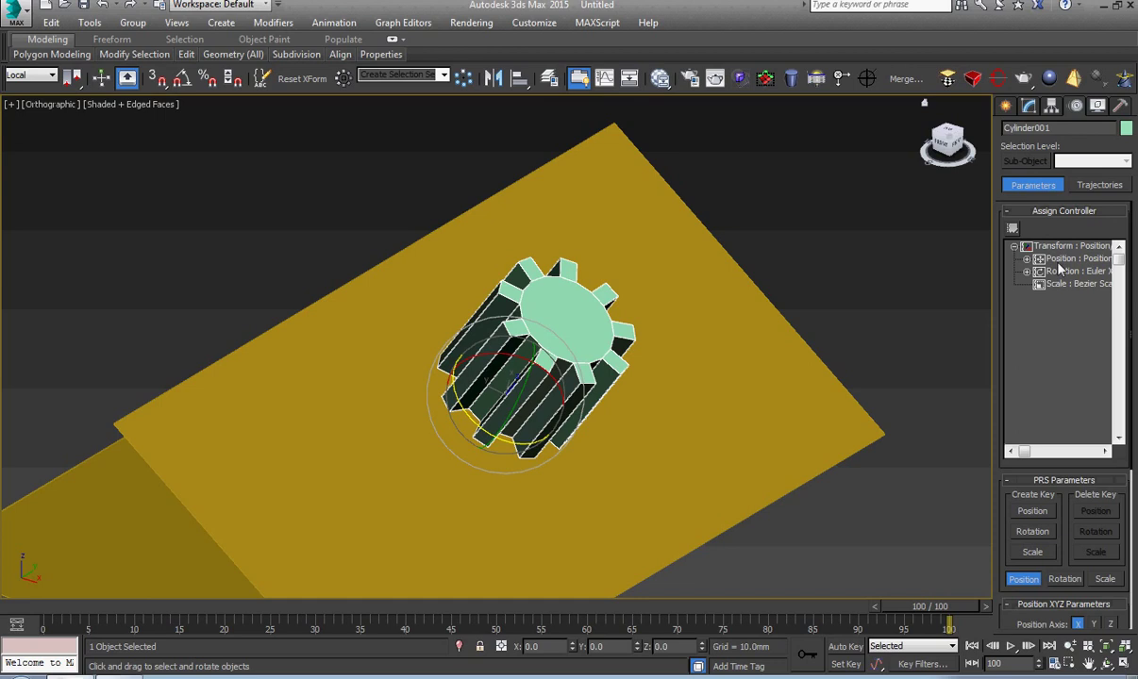
click(1012, 230)
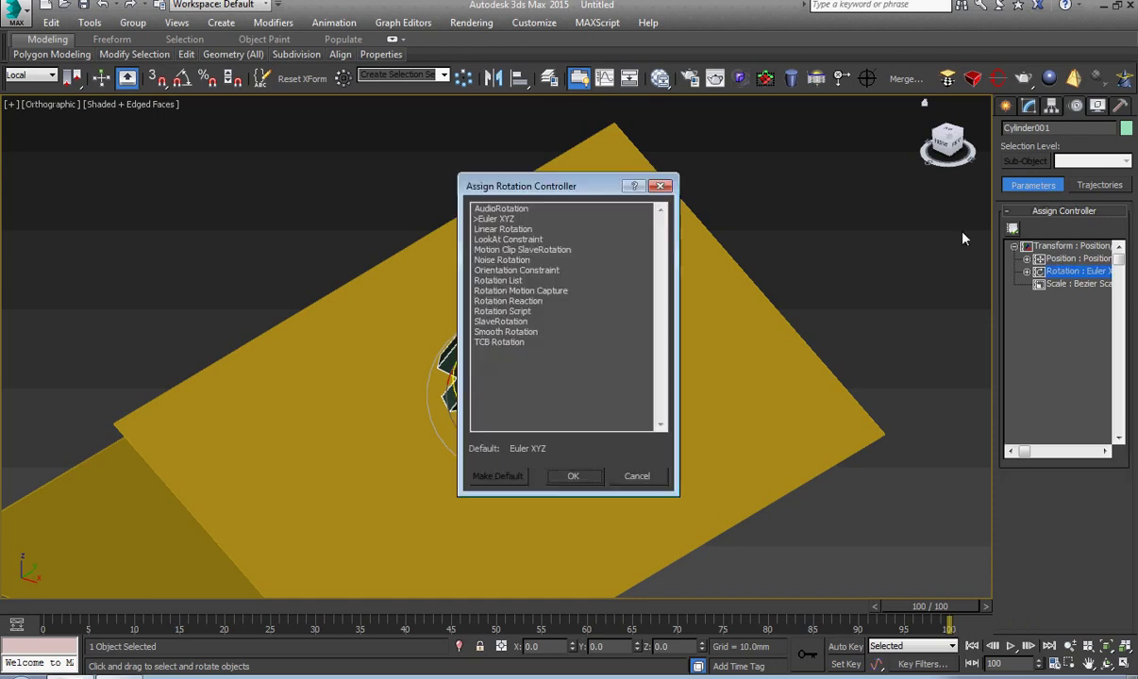
click(499, 230)
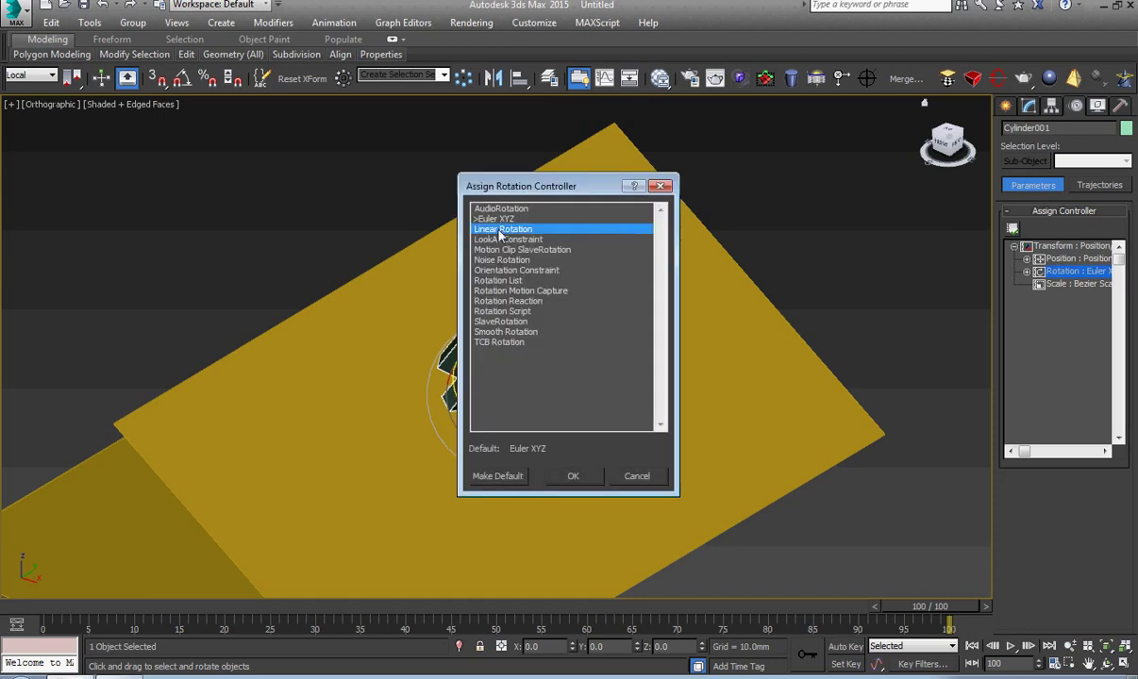
click(562, 477)
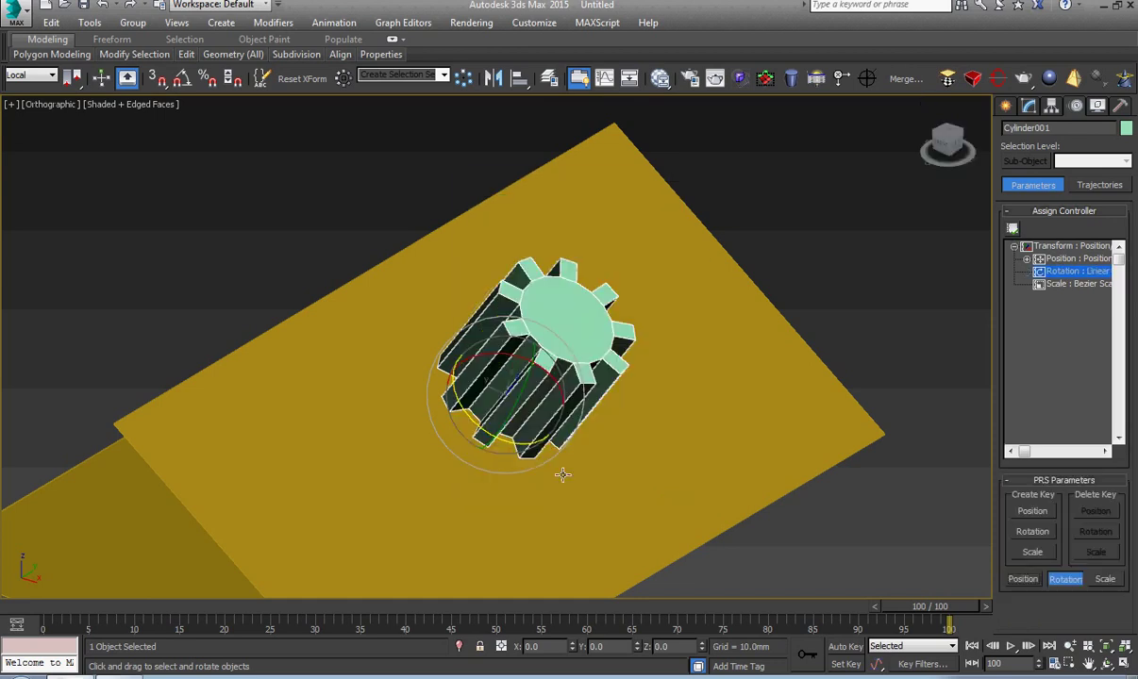
click(845, 646)
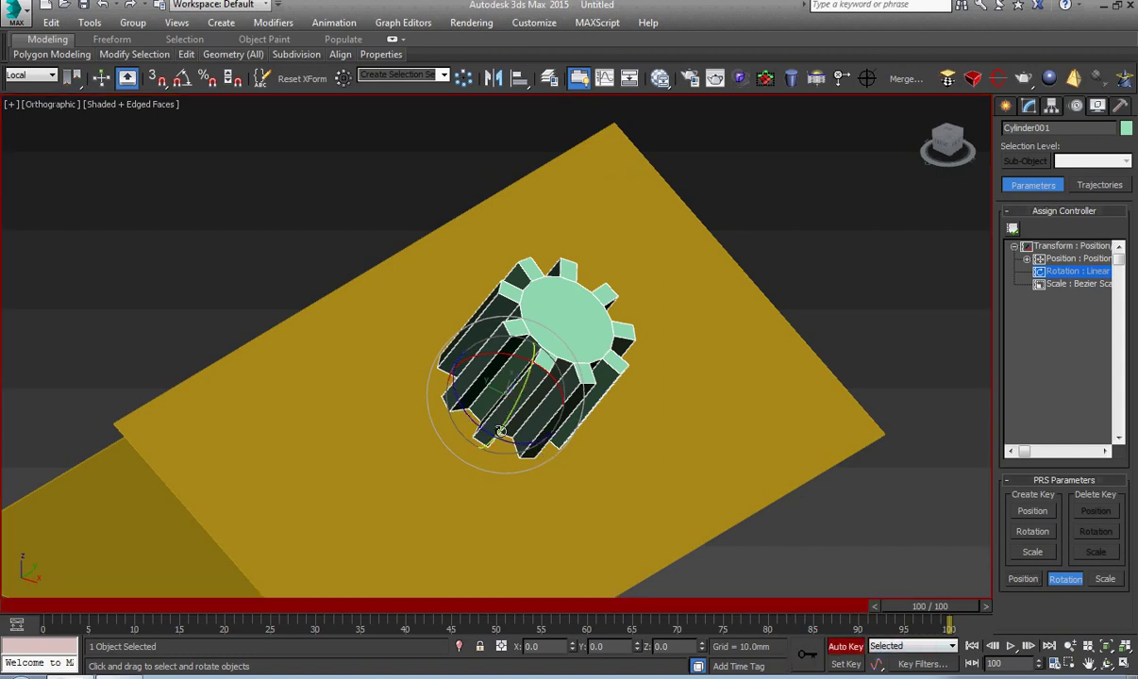
- Spin the gear at frame 100 and play the animation from frame 0
mouse_move(449, 398)
mouse_down()
mouse_move(1047, 467)
mouse_move(897, 520)
mouse_up()
click(1010, 647)
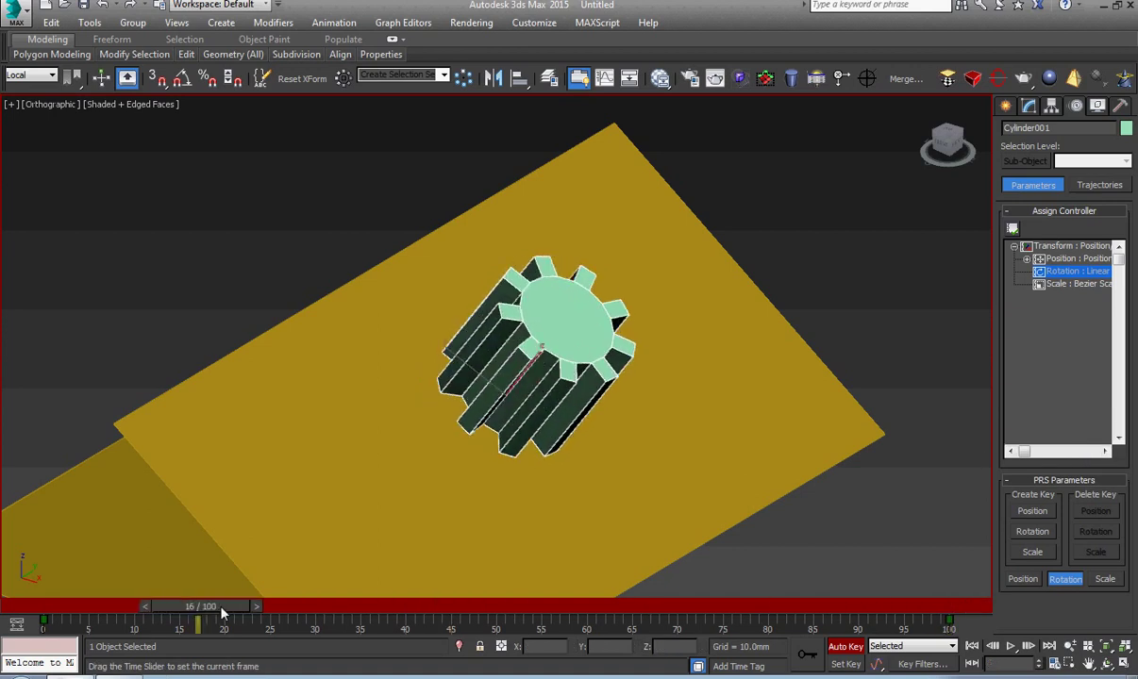
drag(929, 607, 29, 606)
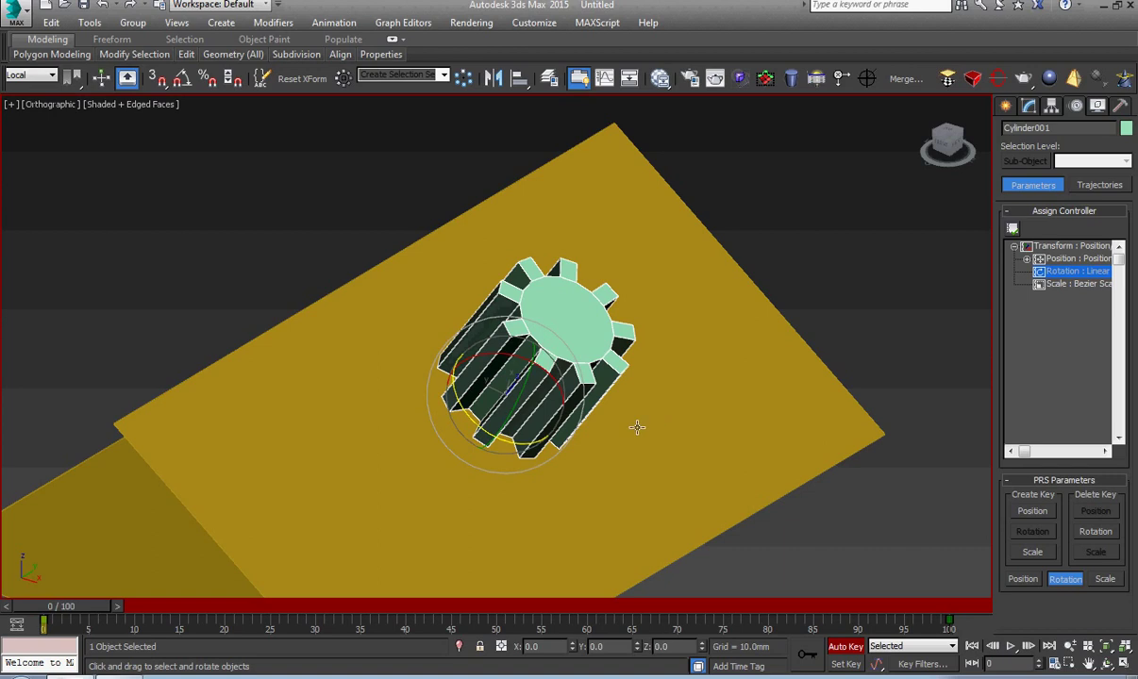
alt+middle_drag(637, 427, 686, 394)
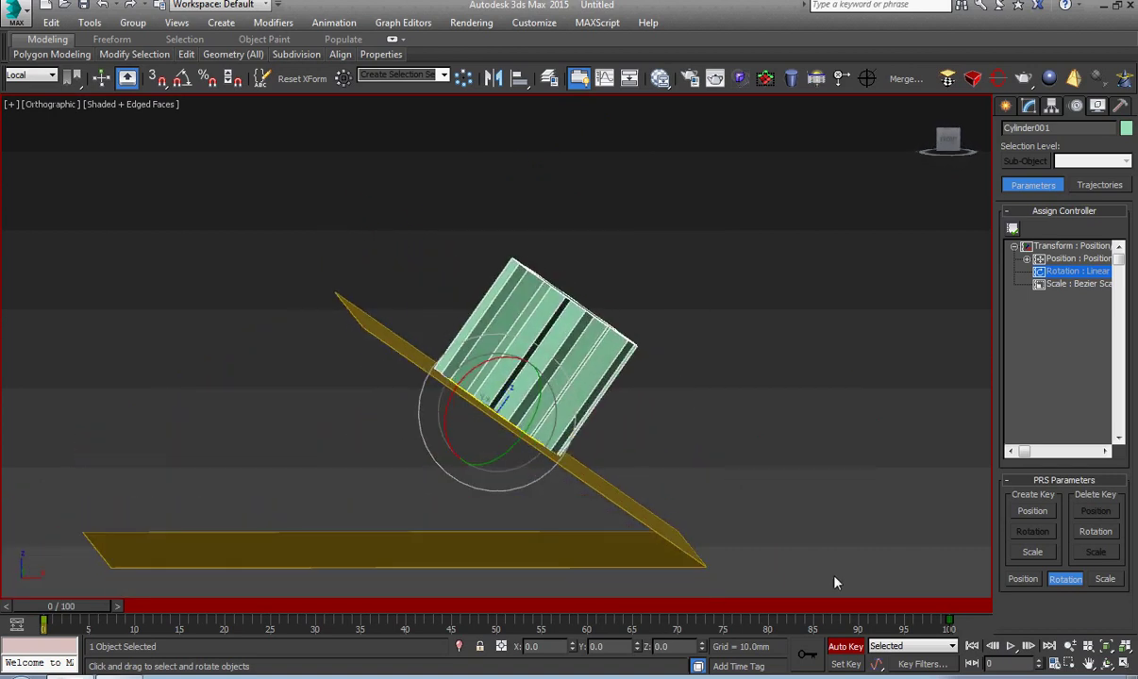
key(slash)
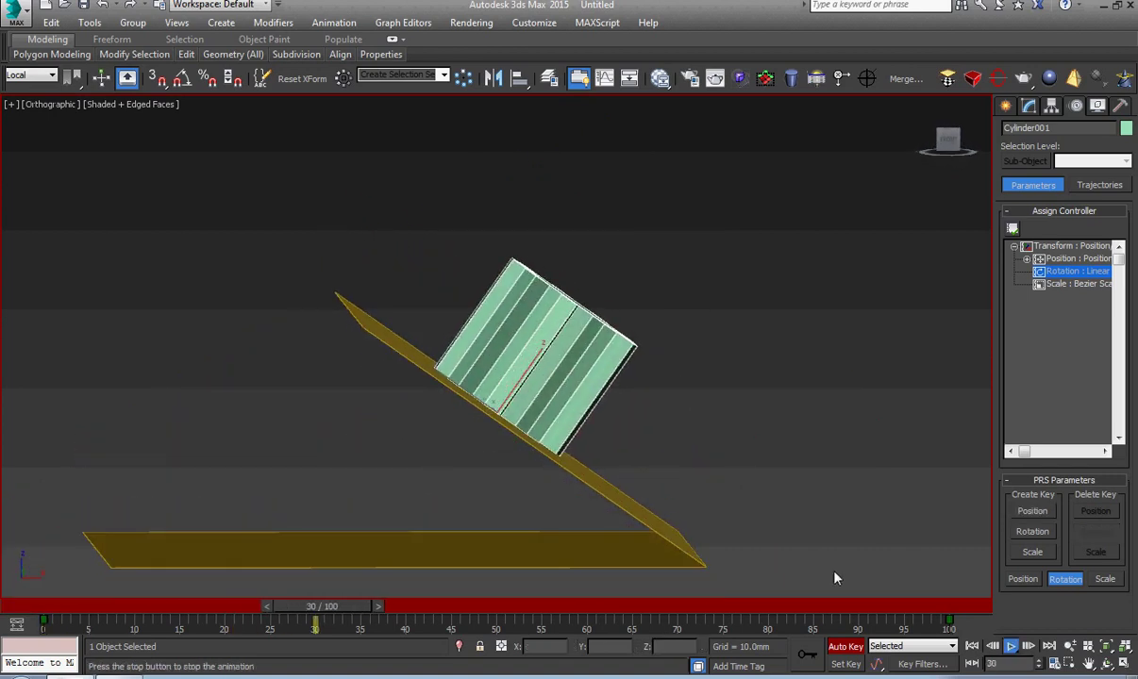
key(slash)
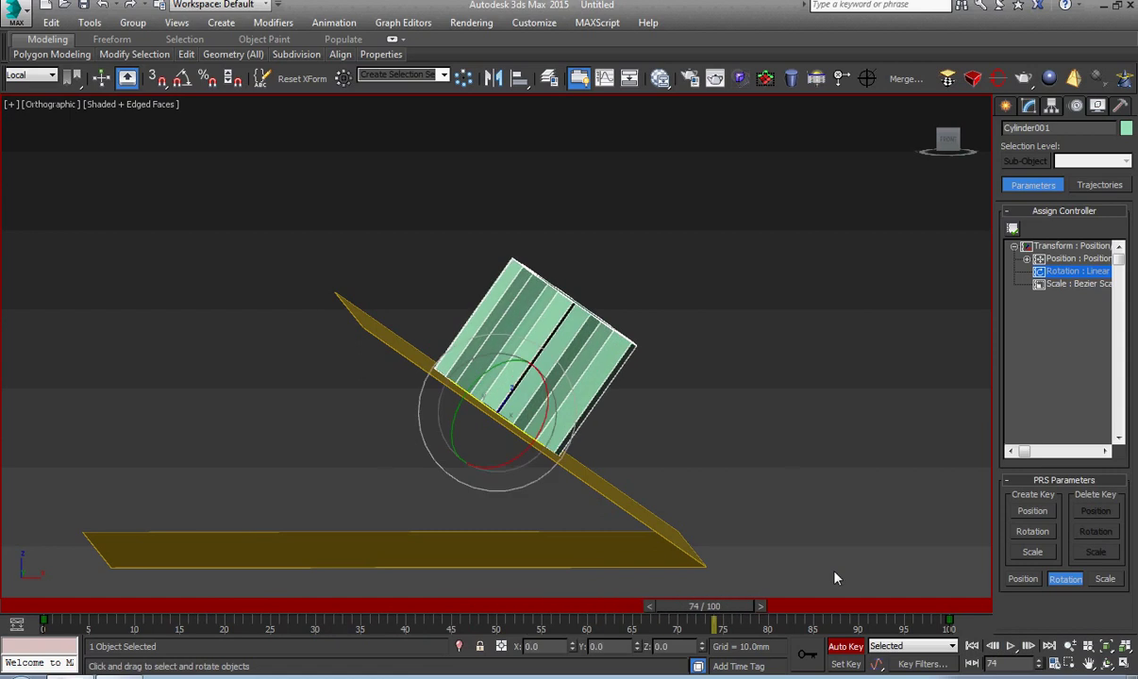
- Return to frame 100 and spin the gear further
drag(707, 606, 934, 606)
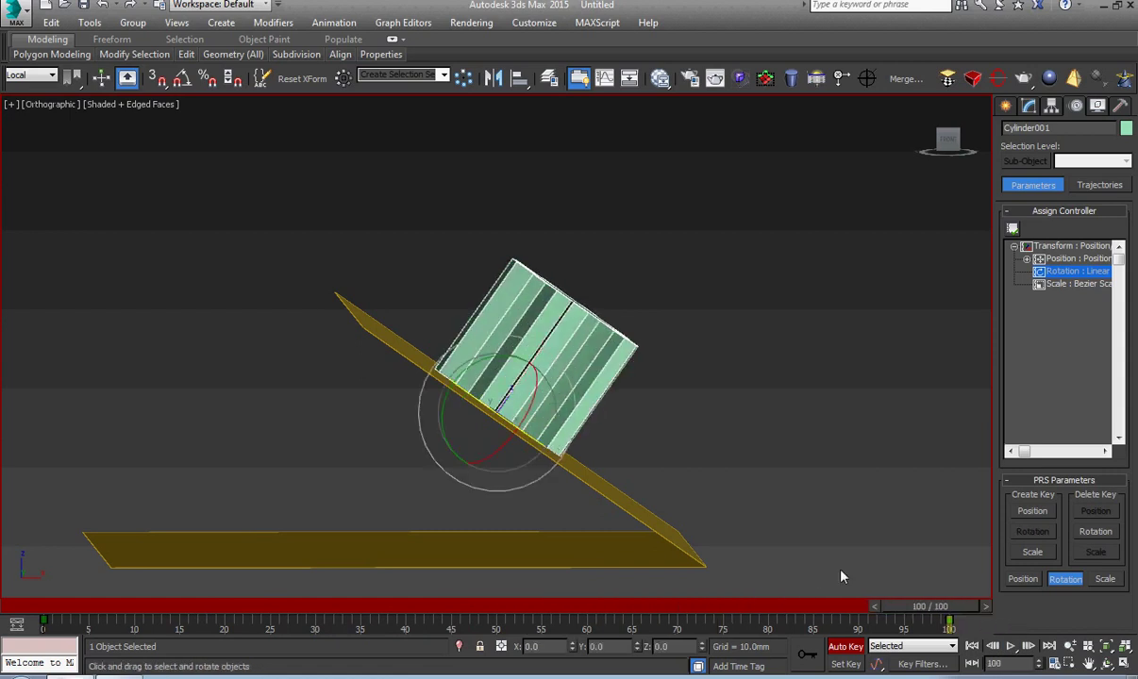
mouse_move(496, 417)
mouse_down()
mouse_move(208, 292)
mouse_move(476, 387)
mouse_move(407, 393)
mouse_move(675, 408)
mouse_up()
alt+middle_drag(675, 407, 653, 445)
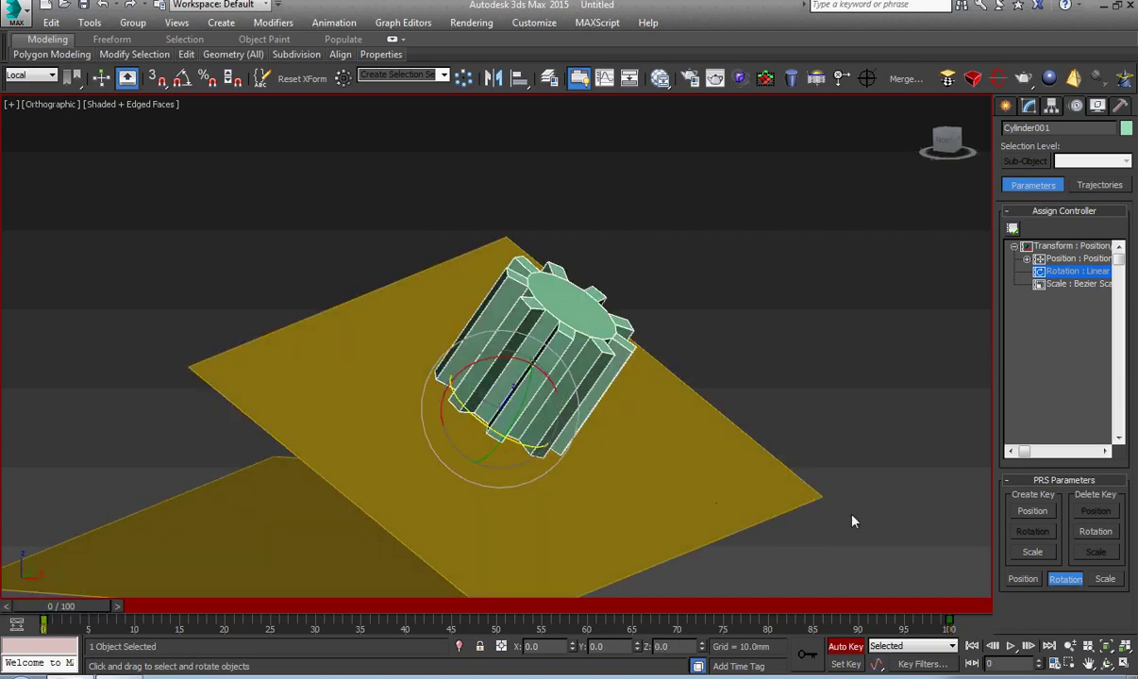
- At frame 100, rotate the gear to about 404.73°, replay it, and return to frame 0
key(slash)
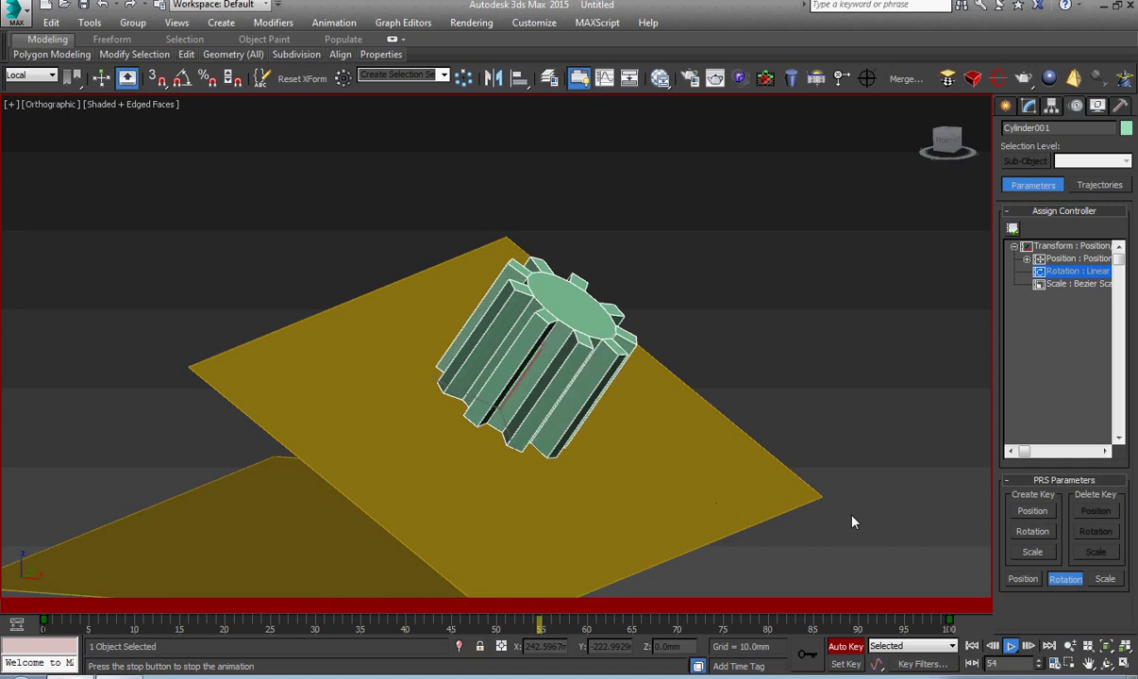
key(slash)
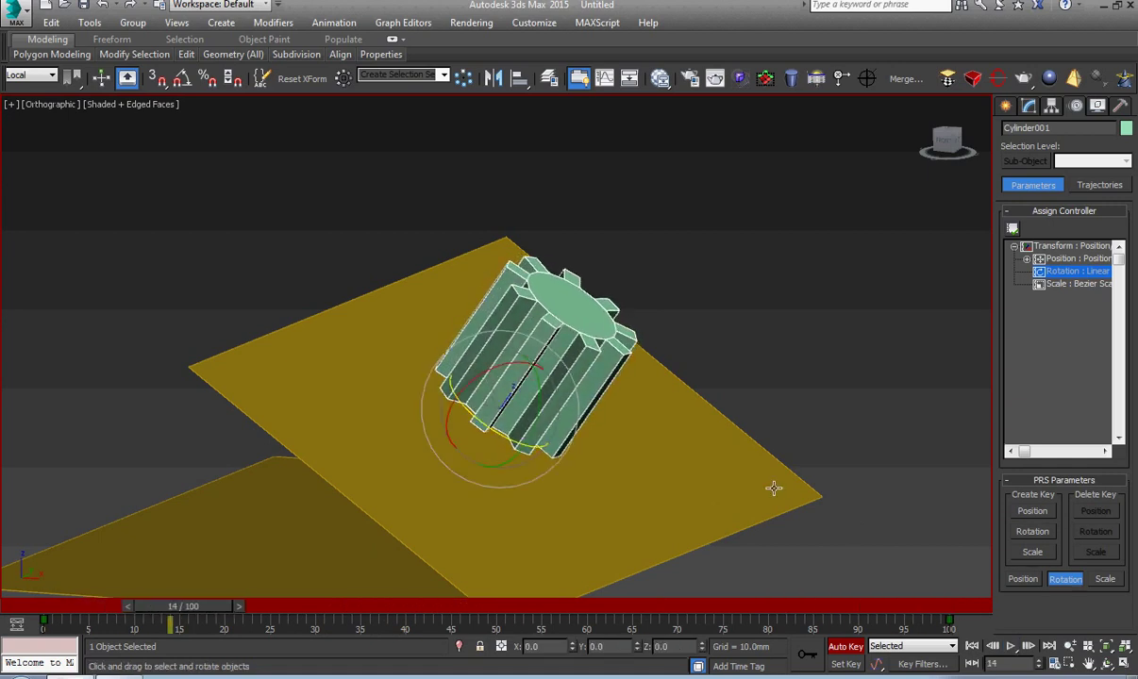
key(End)
mouse_move(481, 419)
mouse_down()
mouse_move(594, 453)
mouse_move(510, 436)
mouse_move(876, 473)
mouse_move(76, 490)
mouse_move(597, 508)
mouse_move(78, 515)
mouse_move(47, 537)
mouse_up()
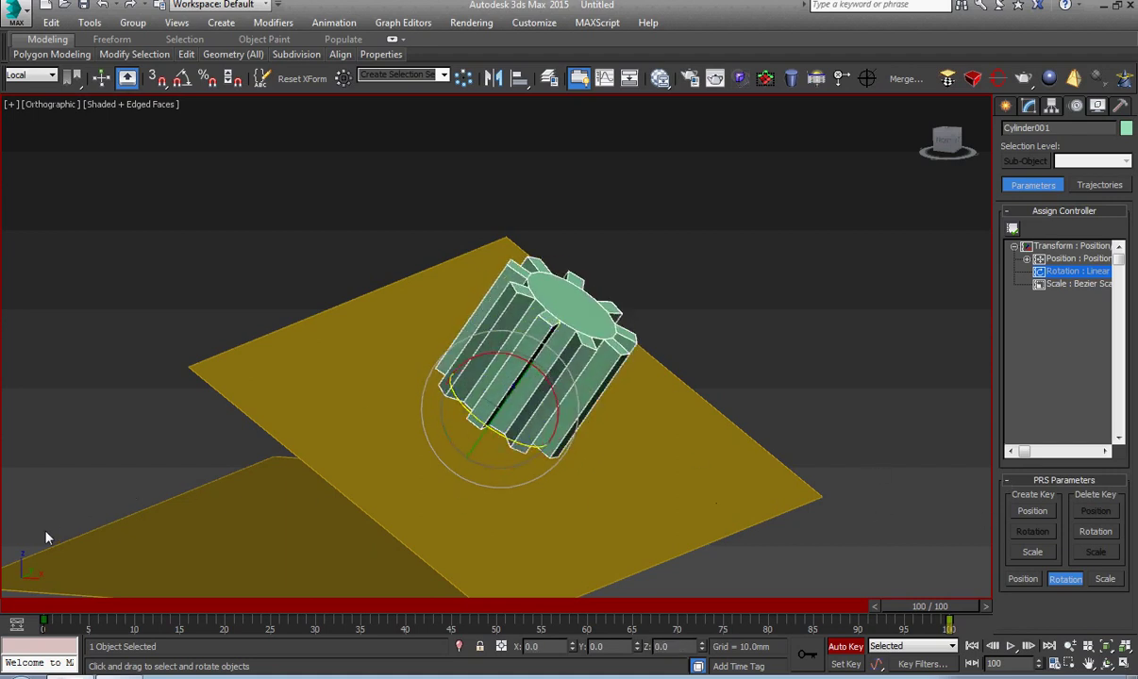
key(/)
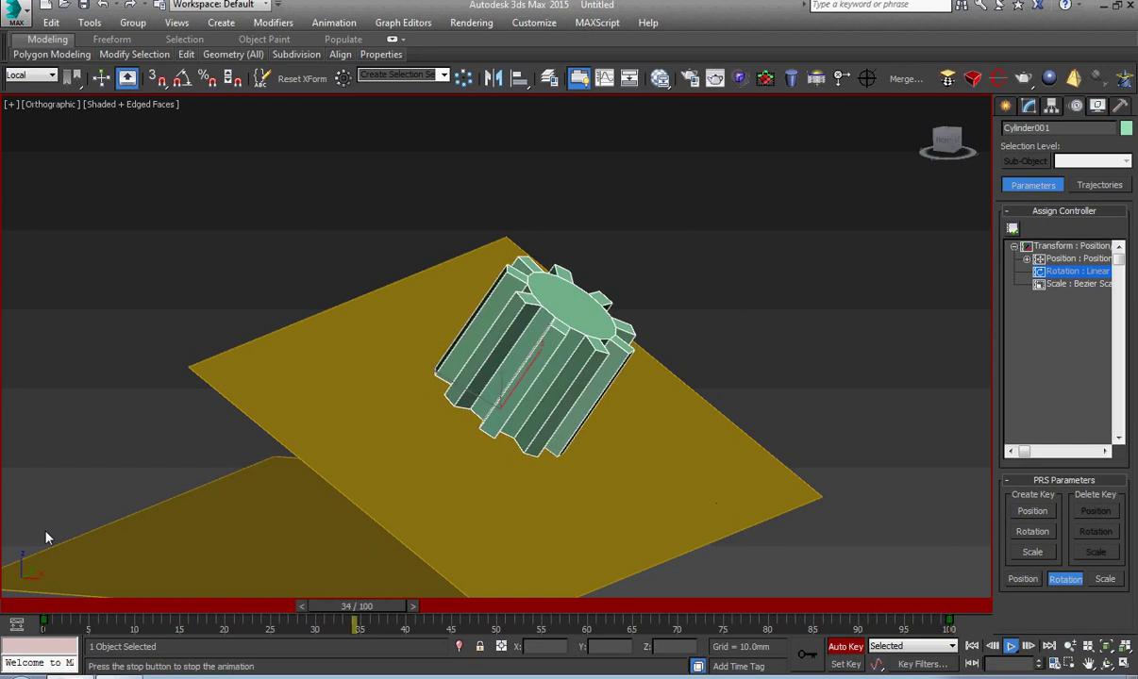
key(/)
key(Home)
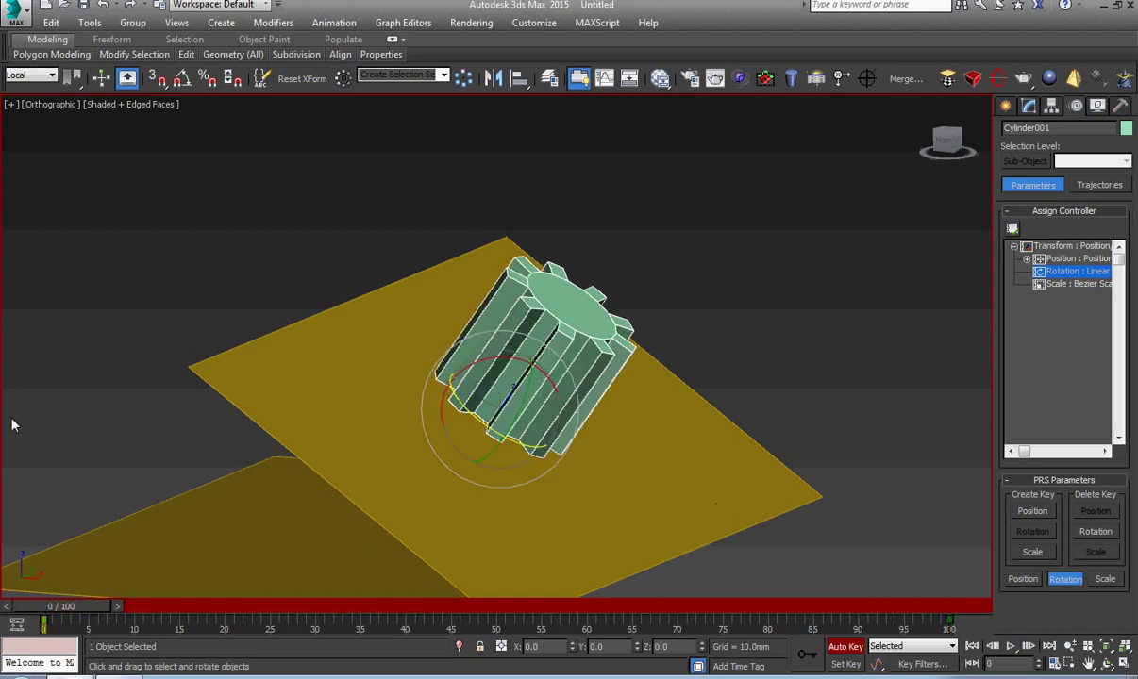
- Open and enlarge the Curve Editor, and expand the gear's Editable Poly tracks
click(609, 81)
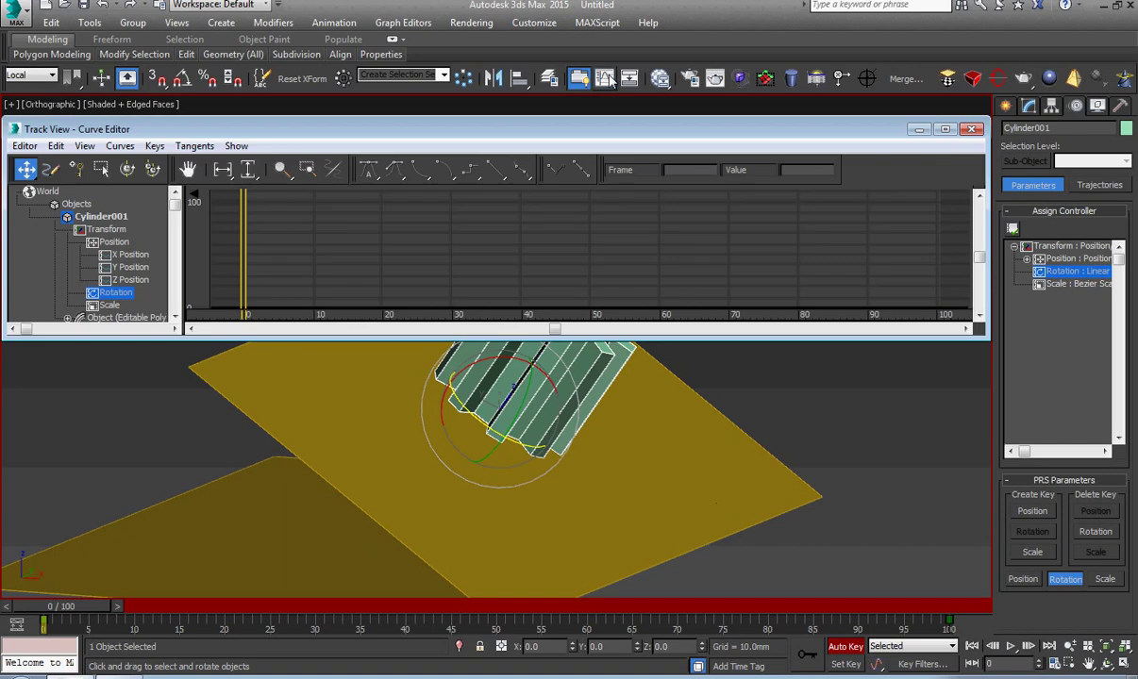
mouse_move(558, 325)
mouse_down()
mouse_move(611, 411)
mouse_move(609, 542)
mouse_up()
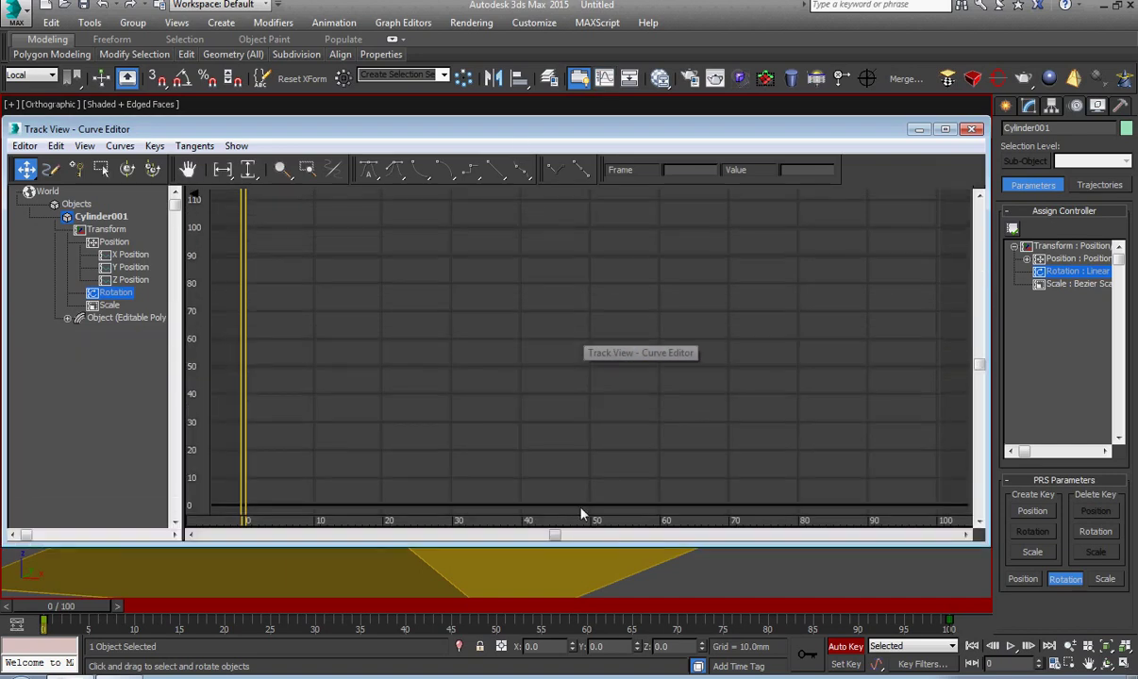
scroll(500, 348, down, 2)
scroll(500, 348, down, 2)
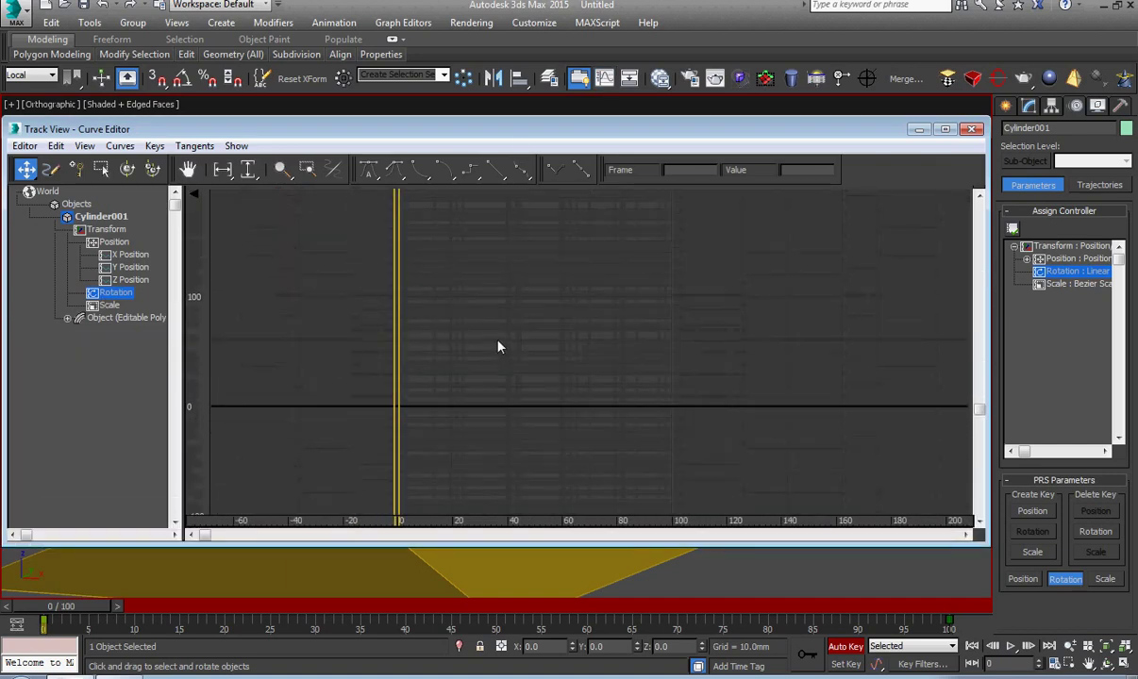
middle_drag(500, 348, 586, 357)
click(68, 318)
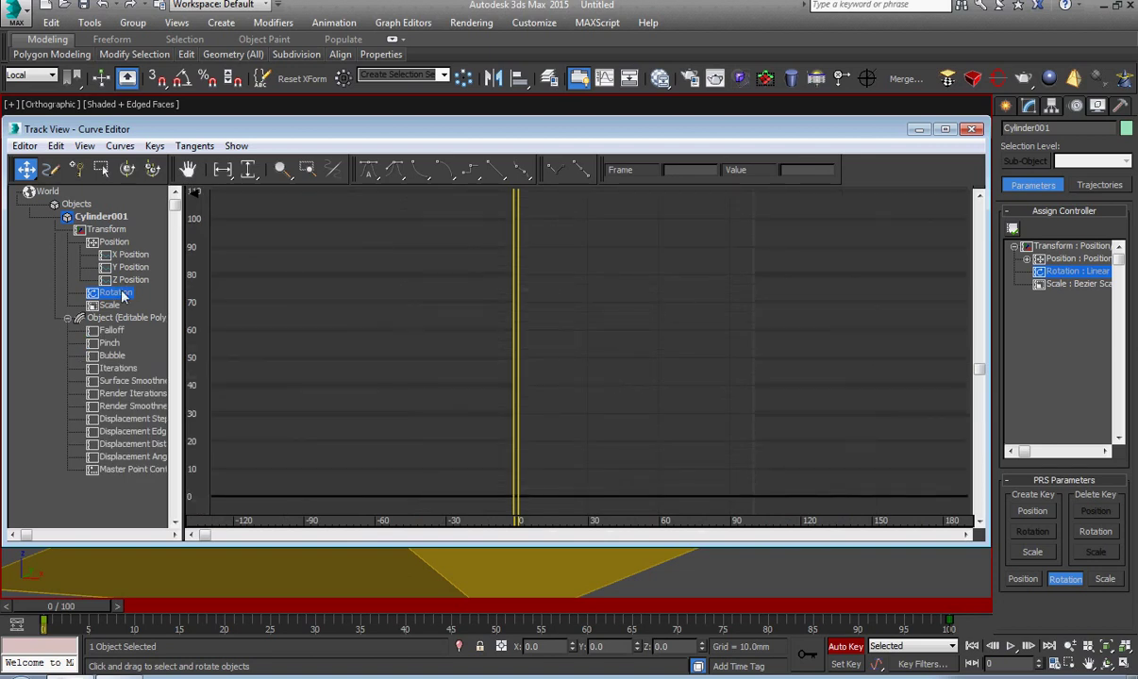
- Open the Curve Editor's View > Filters dialog
scroll(409, 314, down, 2)
scroll(408, 314, down, 2)
scroll(408, 314, down, 2)
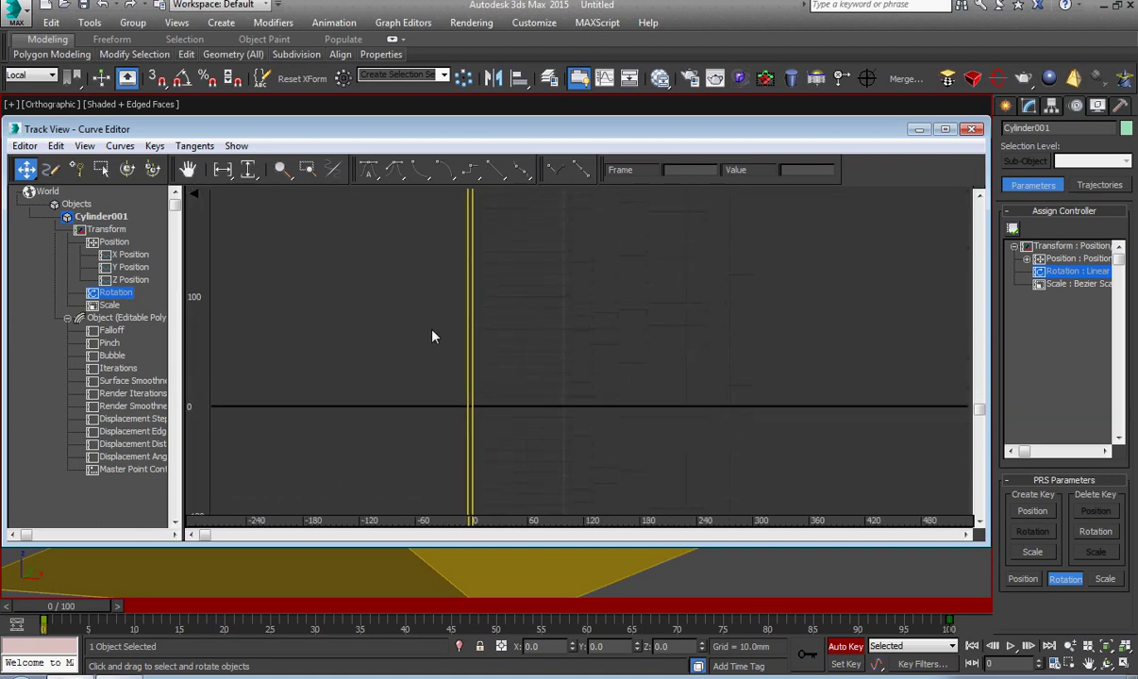
click(24, 147)
click(84, 146)
click(121, 303)
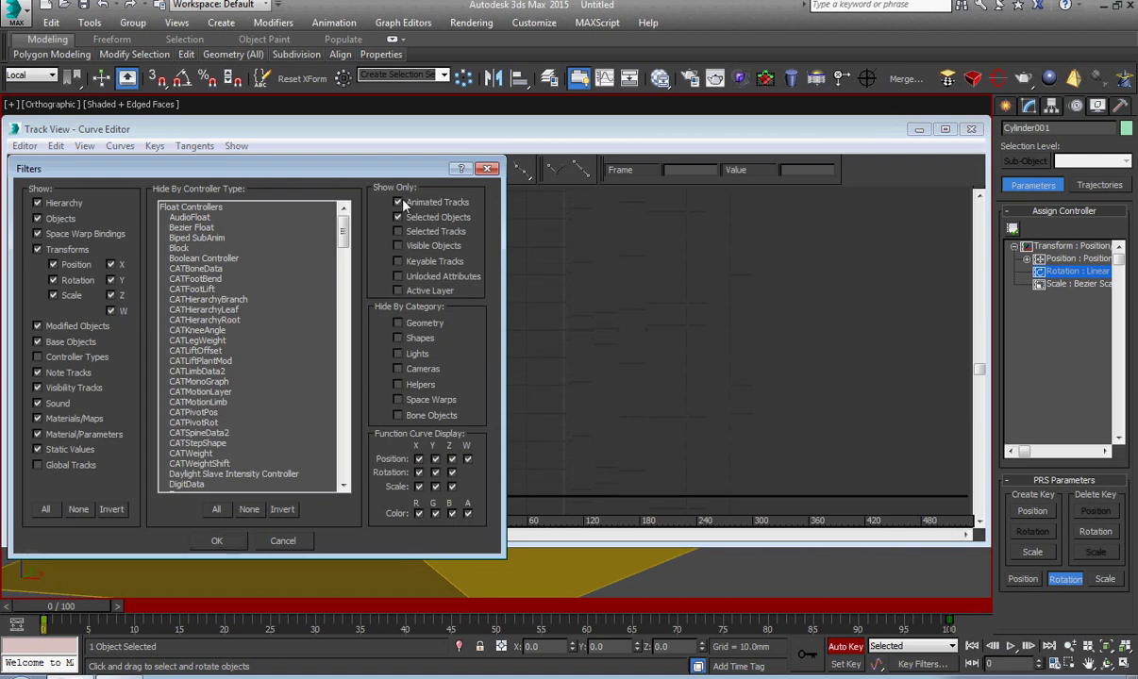
- Apply the filters to show only the Rotation track and zoom the curve graph
click(219, 541)
scroll(323, 322, down, 2)
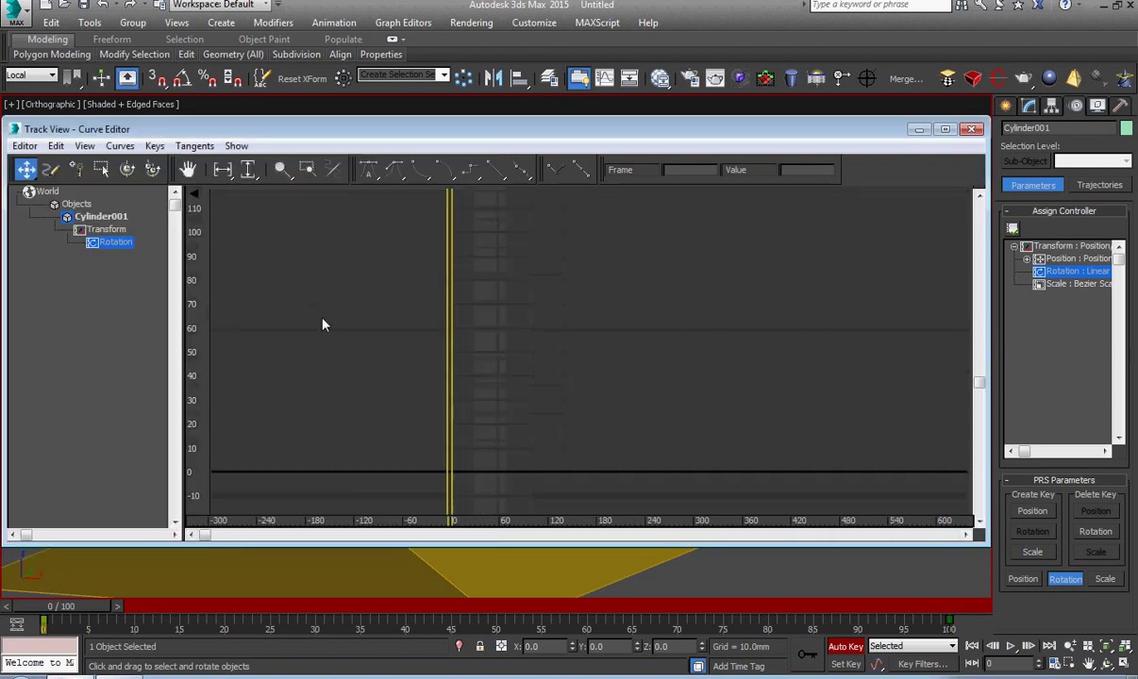
scroll(327, 330, down, 2)
scroll(324, 322, down, 2)
scroll(322, 324, down, 2)
scroll(322, 322, down, 1)
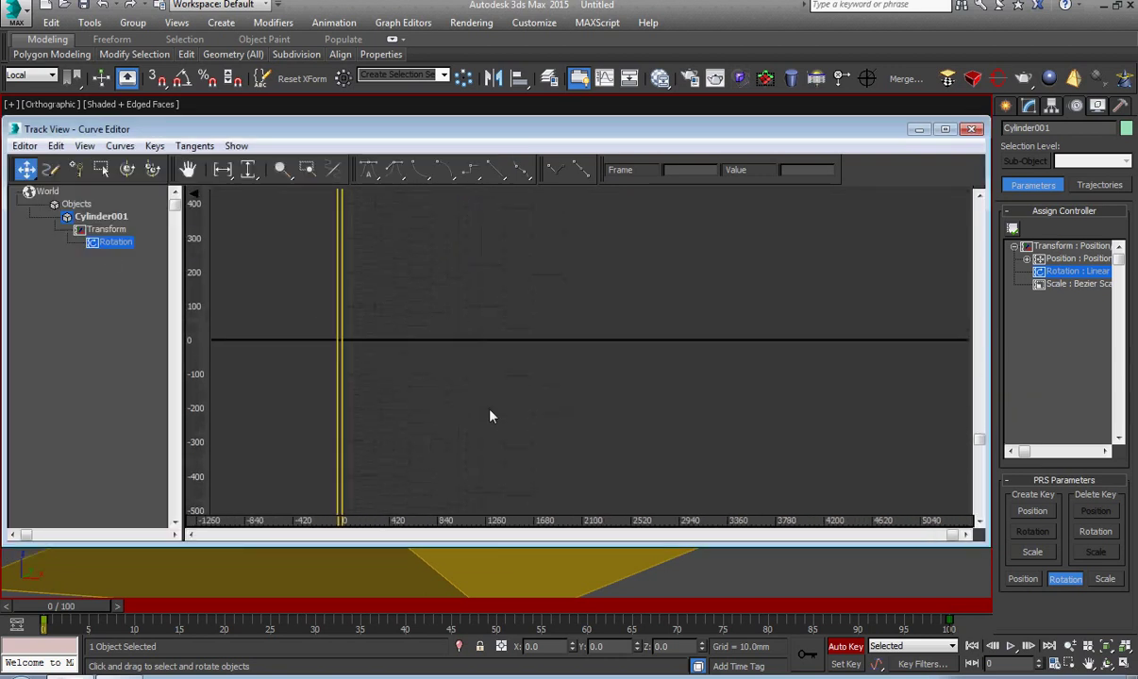
drag(531, 508, 234, 228)
scroll(307, 338, up, 2)
scroll(310, 342, up, 1)
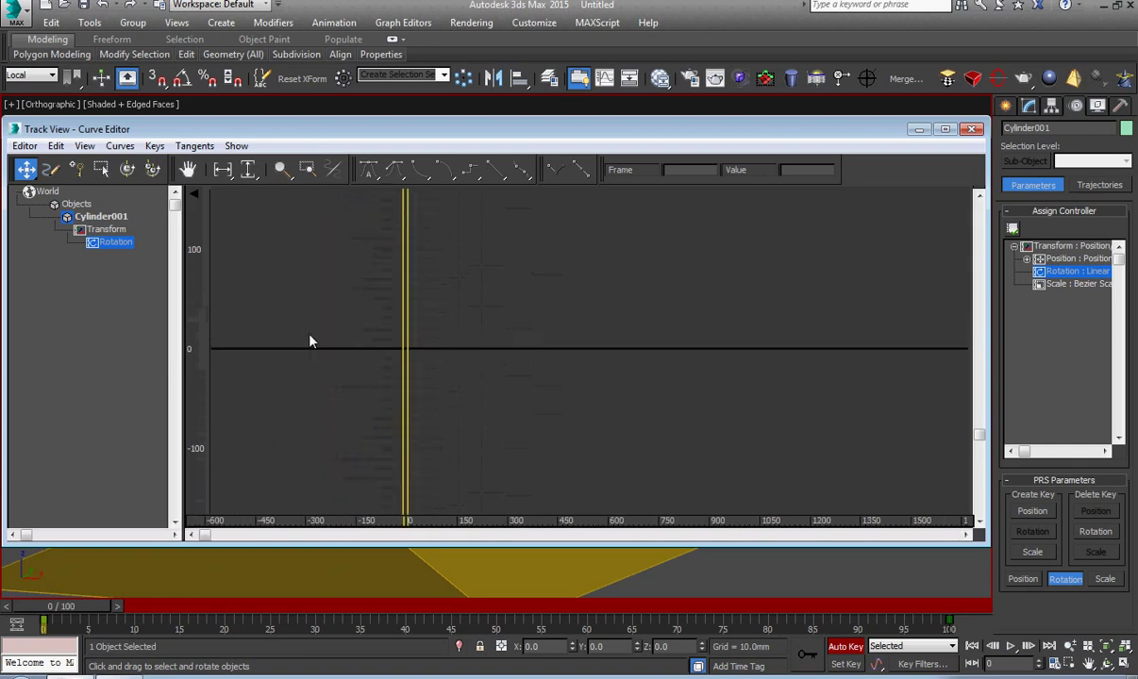
scroll(310, 340, up, 2)
scroll(309, 339, up, 2)
- Select the Transform track, close the Curve Editor, and rotate the gear
click(113, 229)
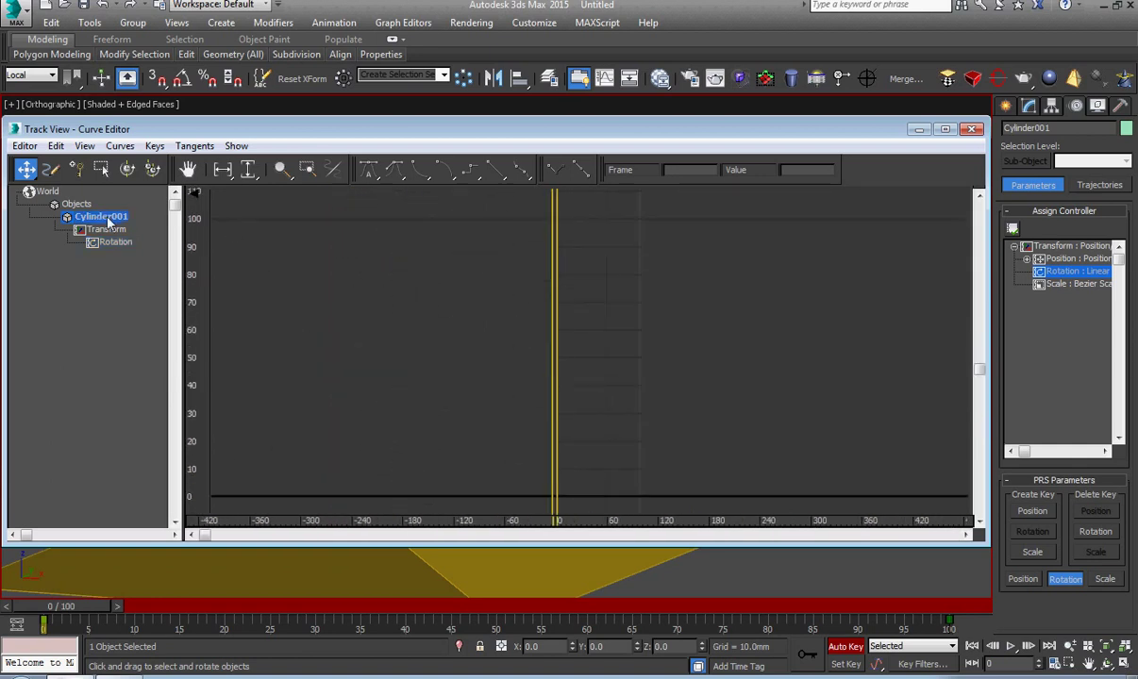
click(970, 128)
mouse_move(471, 413)
mouse_down()
mouse_move(551, 464)
mouse_move(908, 561)
mouse_up()
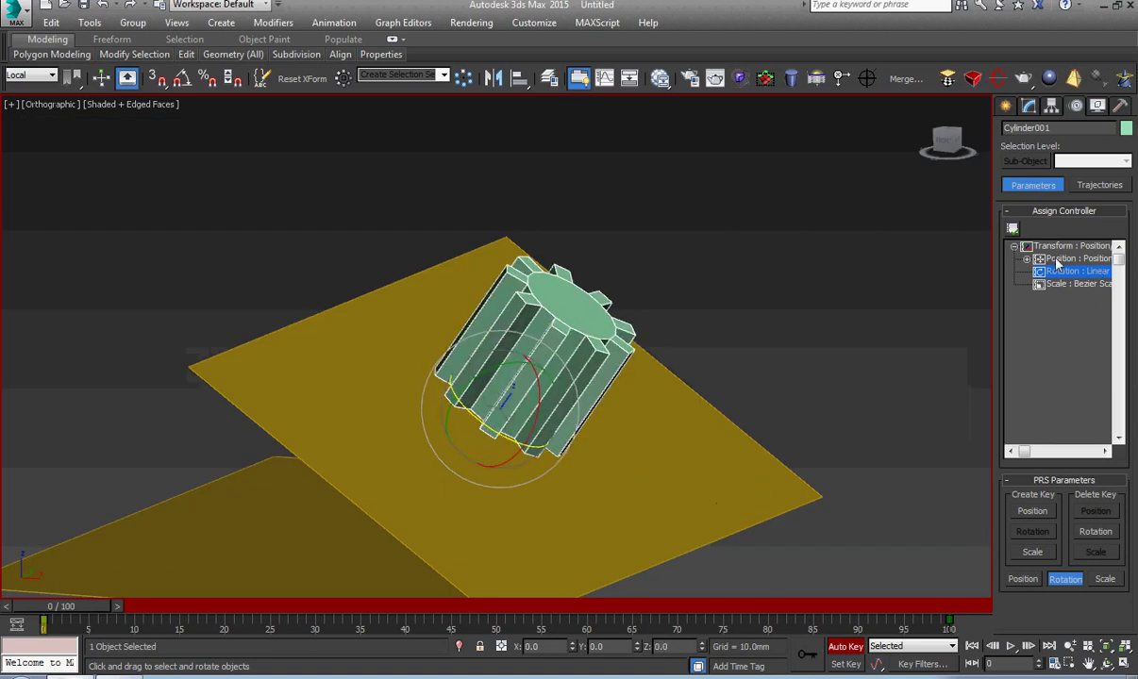
- Assign the Linear Rotation controller to the gear's rotation
click(1012, 229)
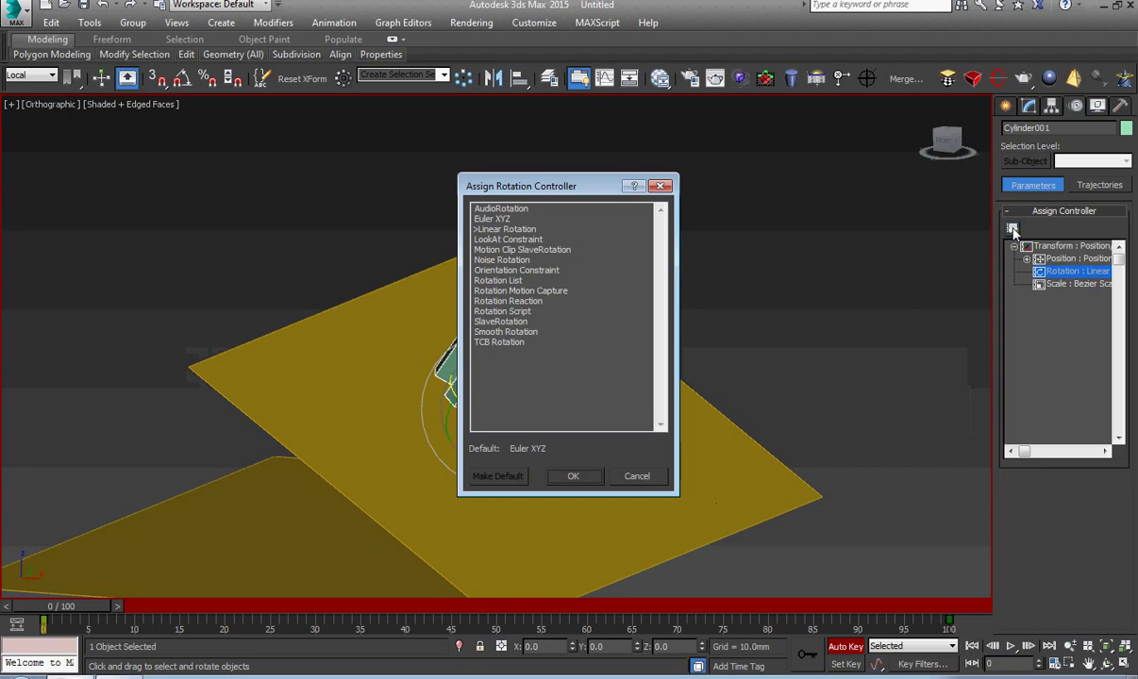
click(505, 229)
click(571, 476)
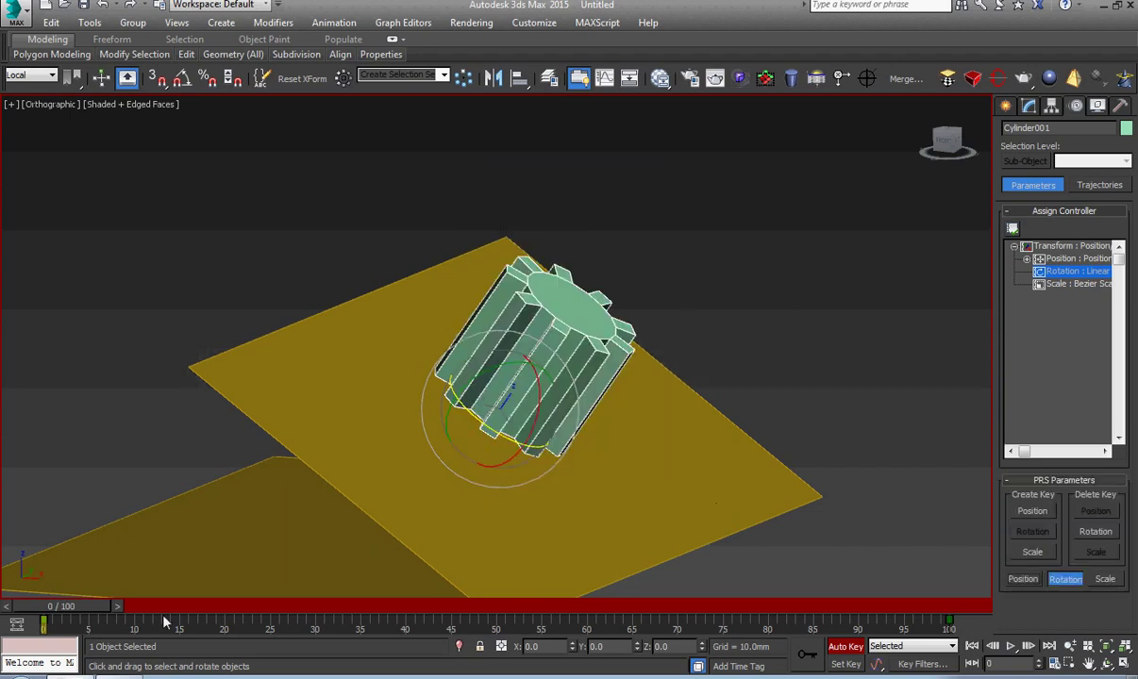
- Scrub and play the gear's spin animation, then turn Auto Key off
drag(83, 615, 41, 615)
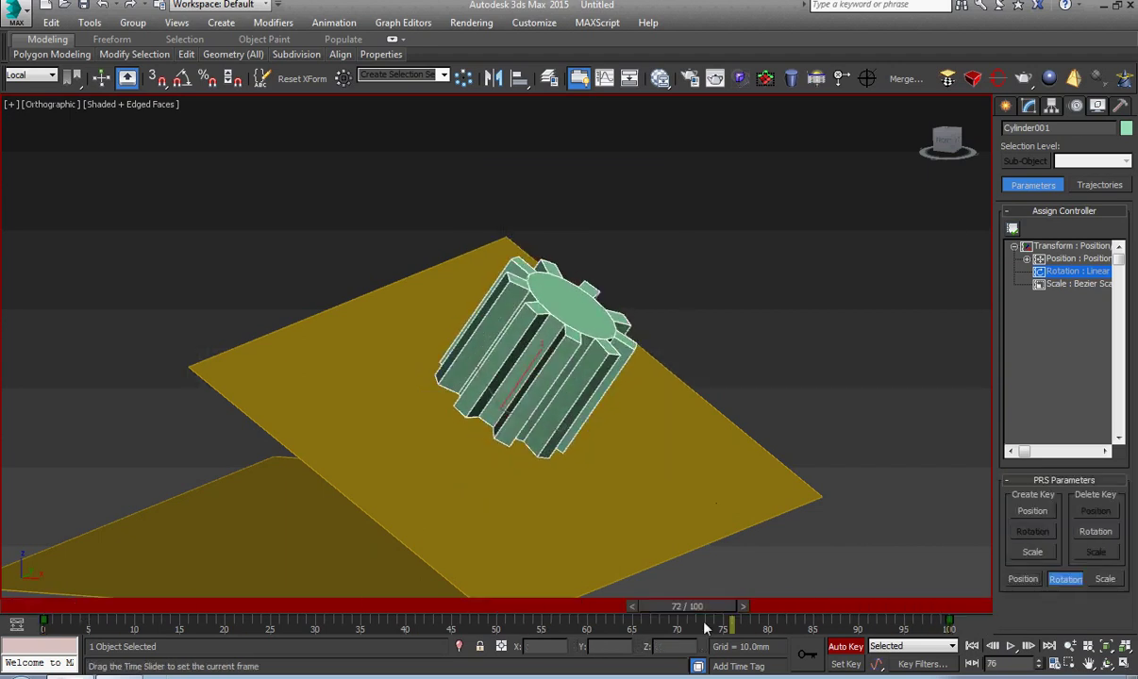
key(e)
key(slash)
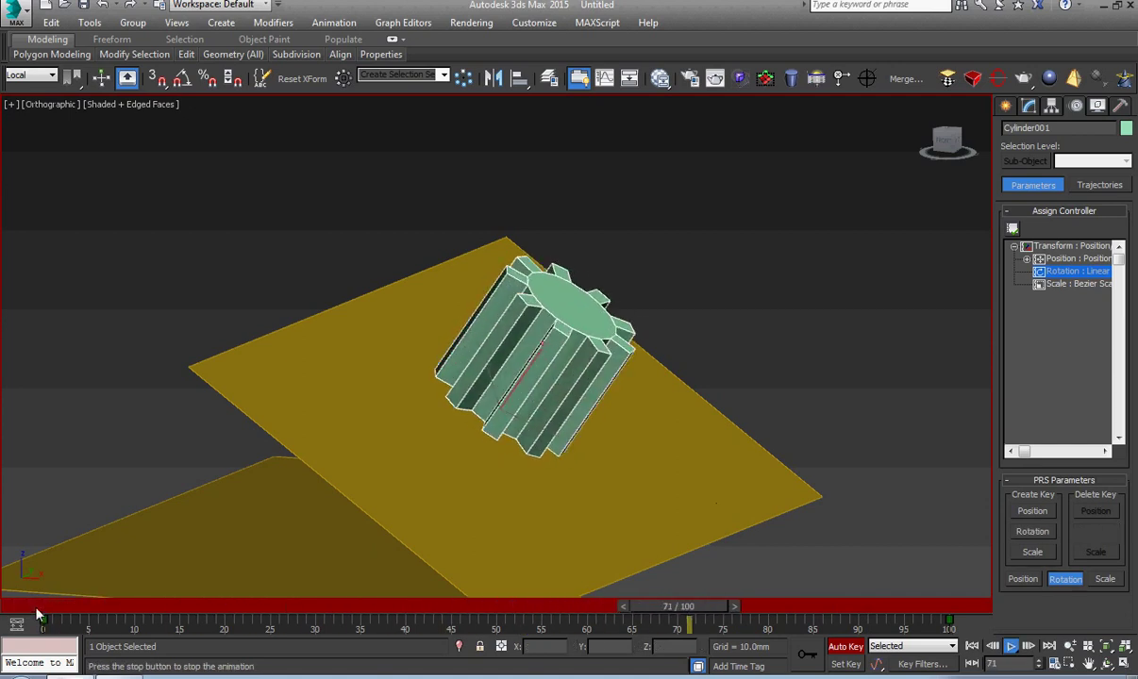
key(slash)
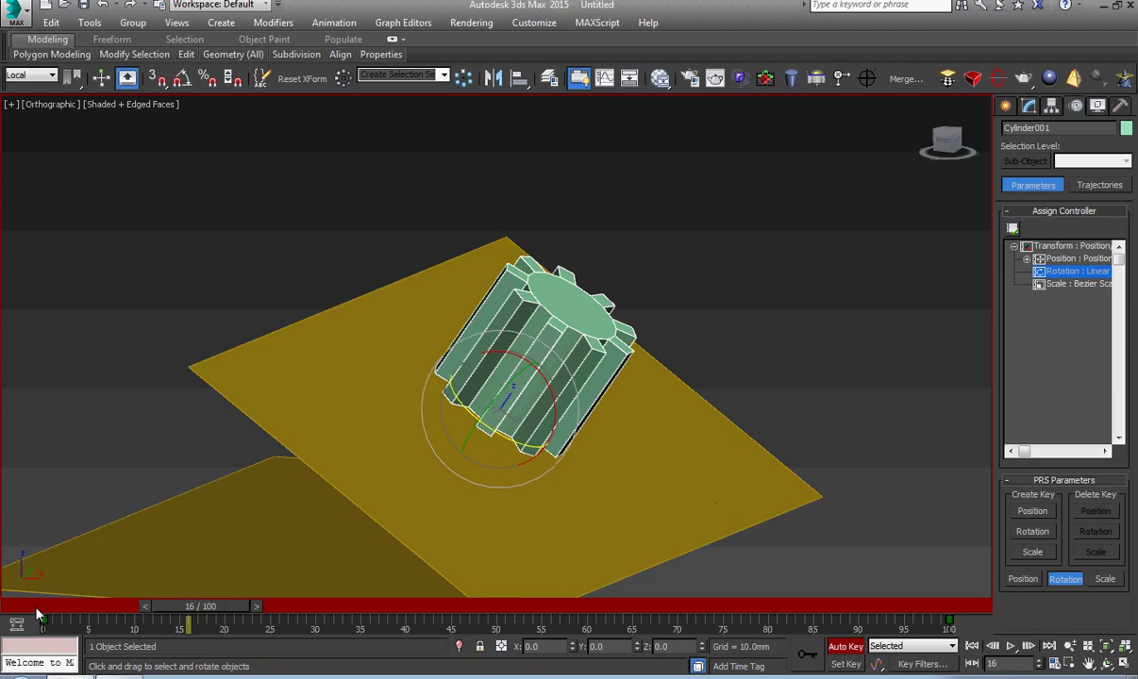
click(842, 647)
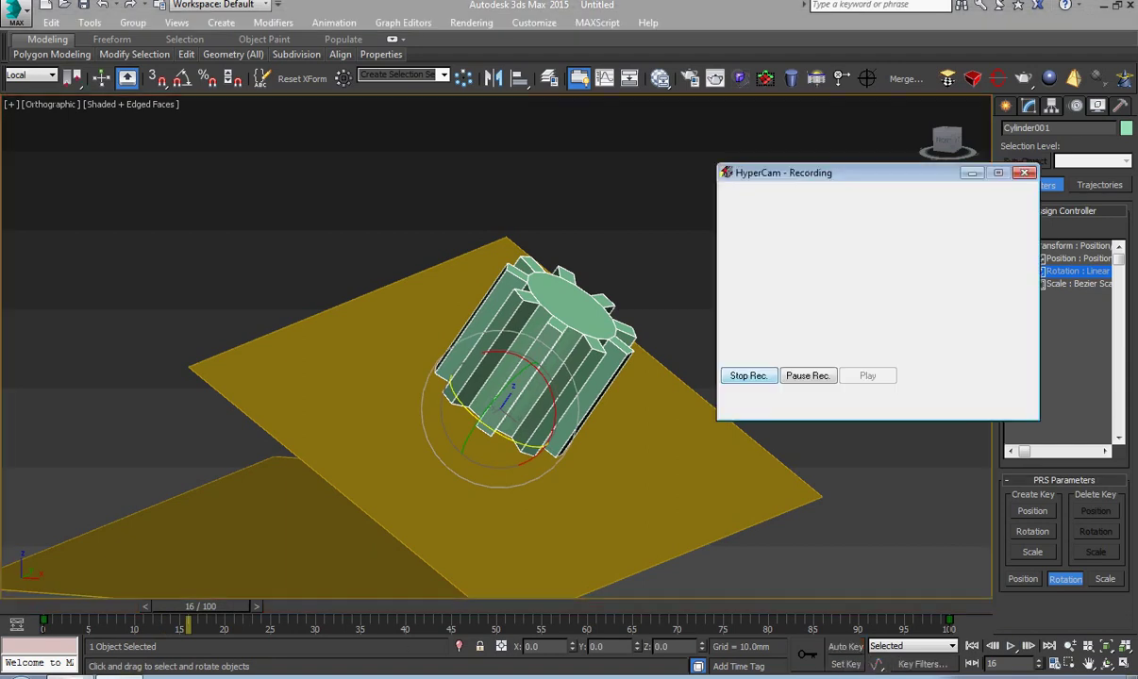